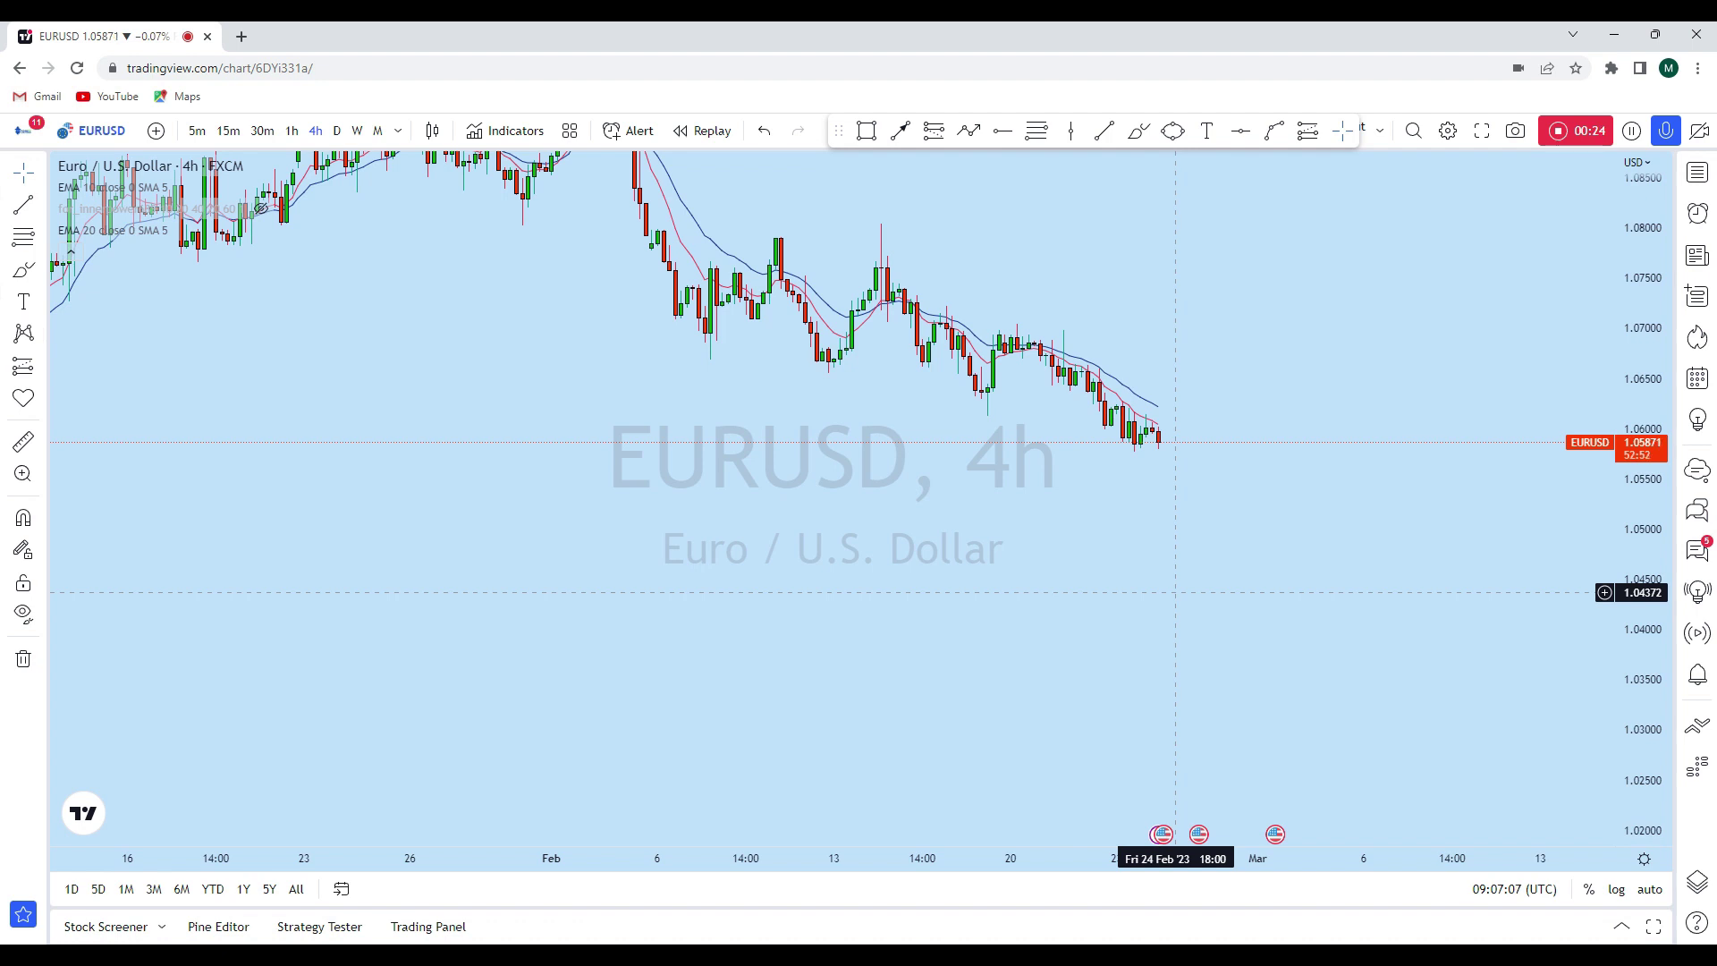
Step: Change the EURUSD timeframe from 4-hour to 1M candles, revealing history back to 2013
left_click(377, 130)
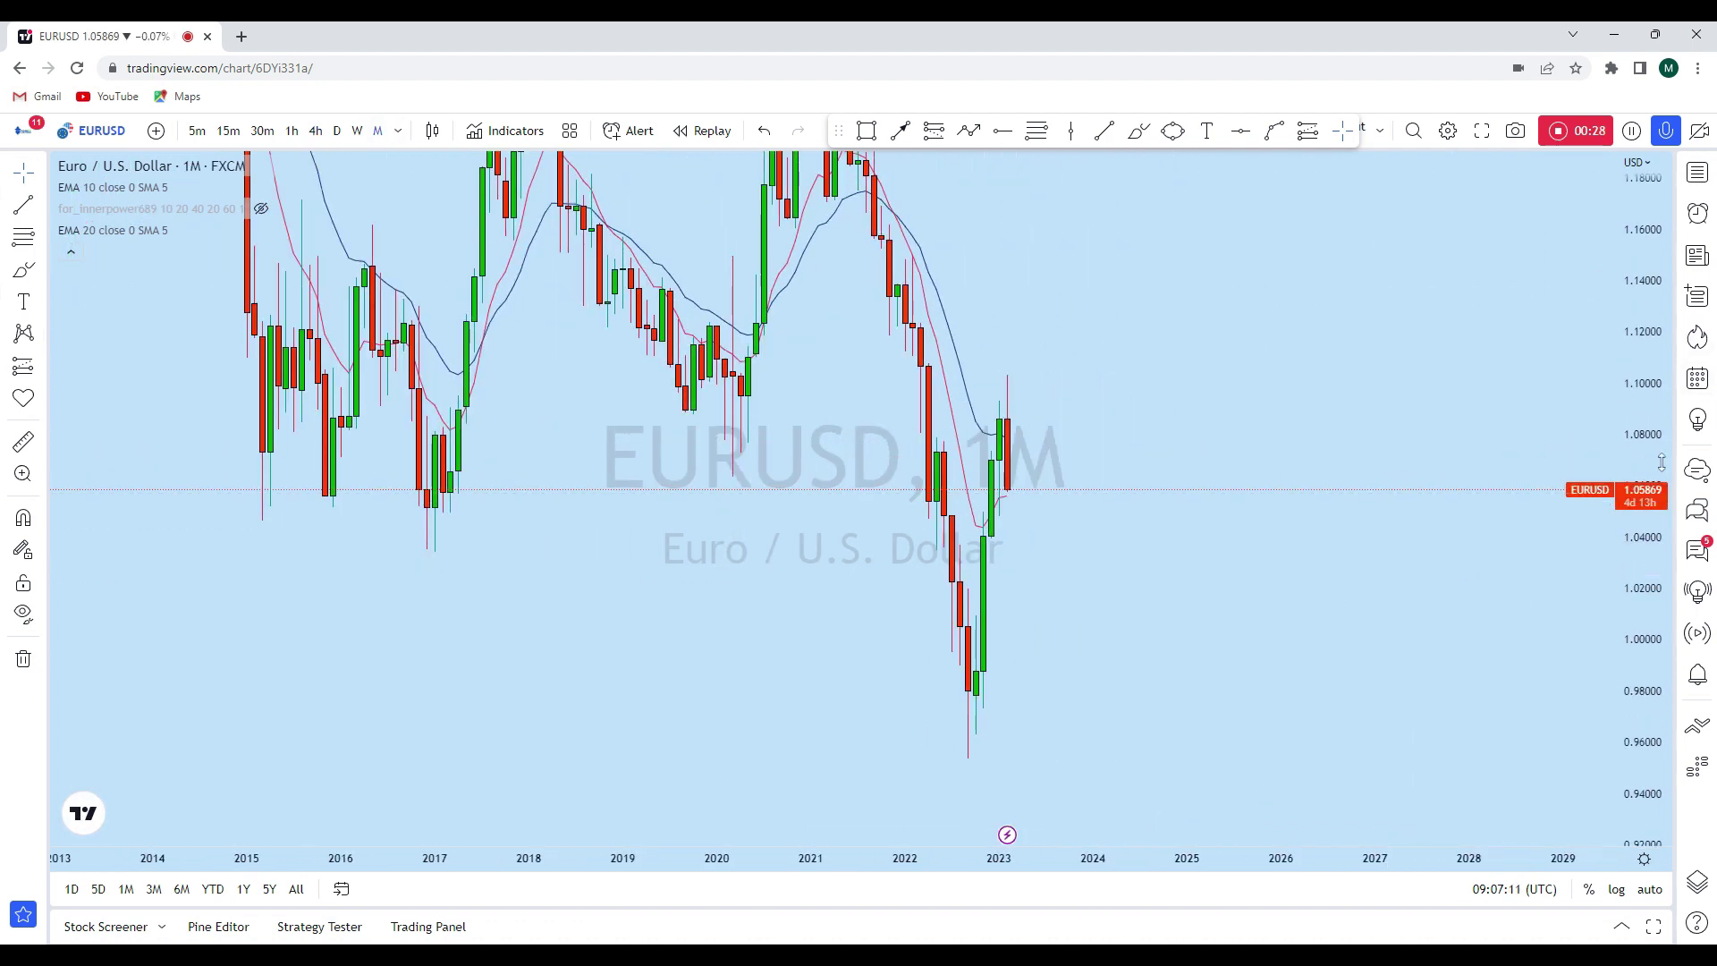
Step: Zoom and pan back to the 2016–2025 monthly history, undoing three trial brush strokes
scroll(232, 232, "up", 3)
left_click_drag(1014, 398, 1429, 306)
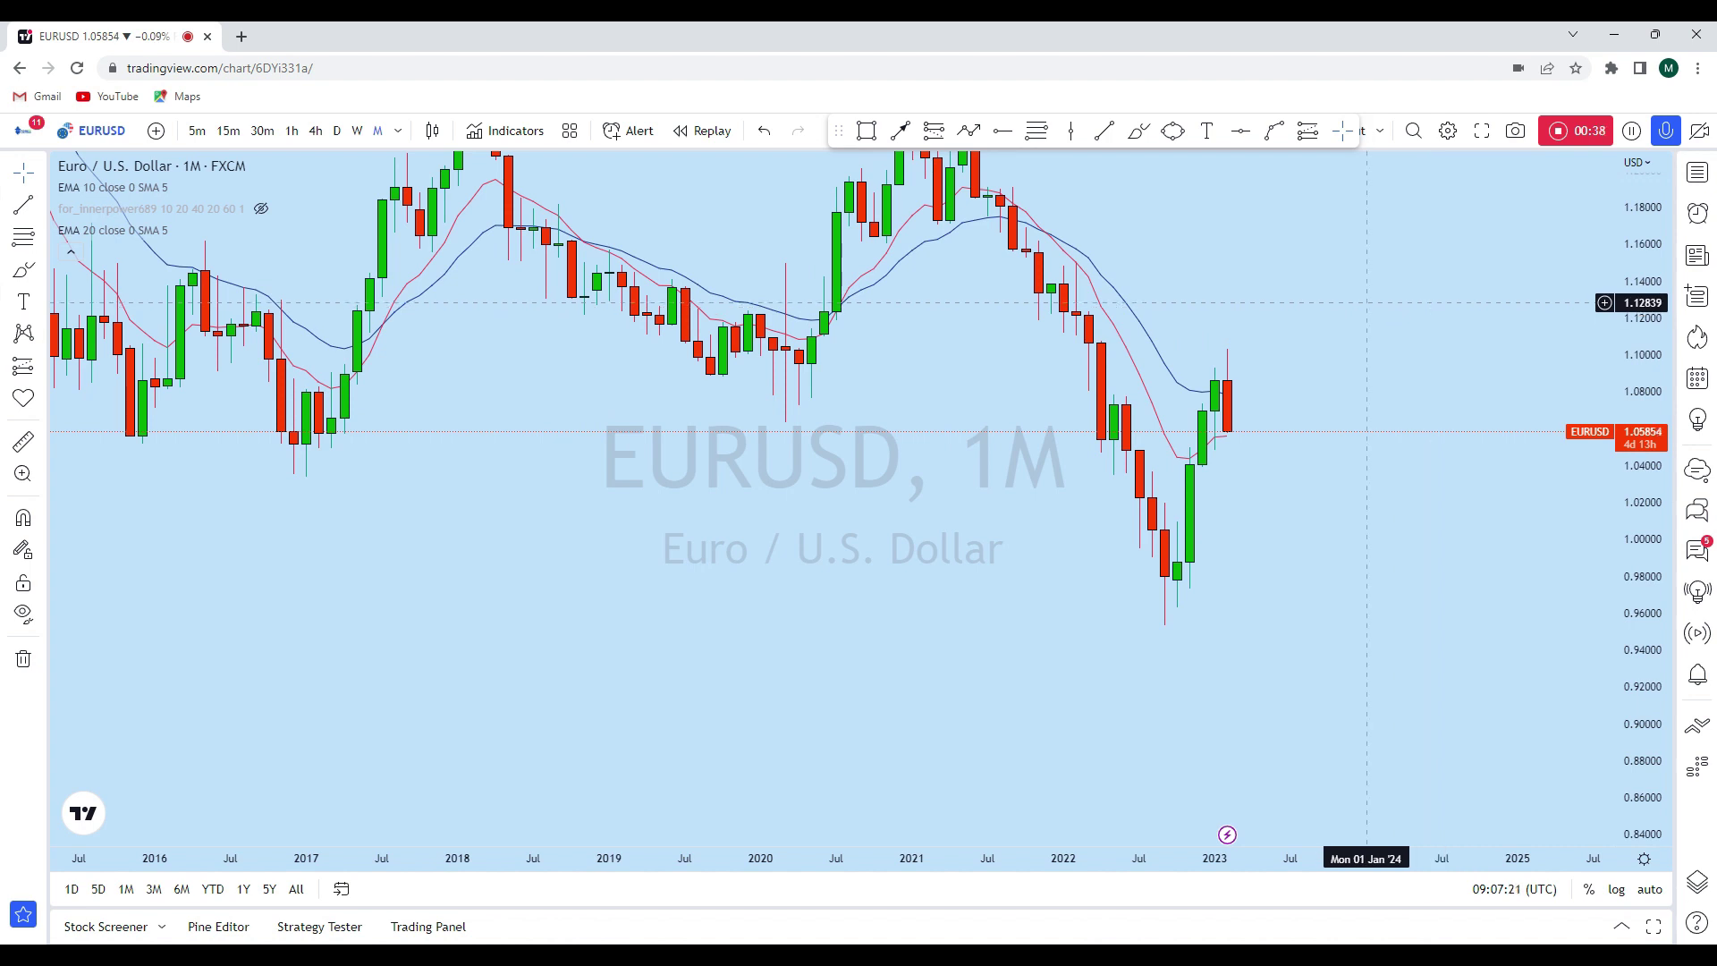
left_click_drag(1244, 339, 1226, 344)
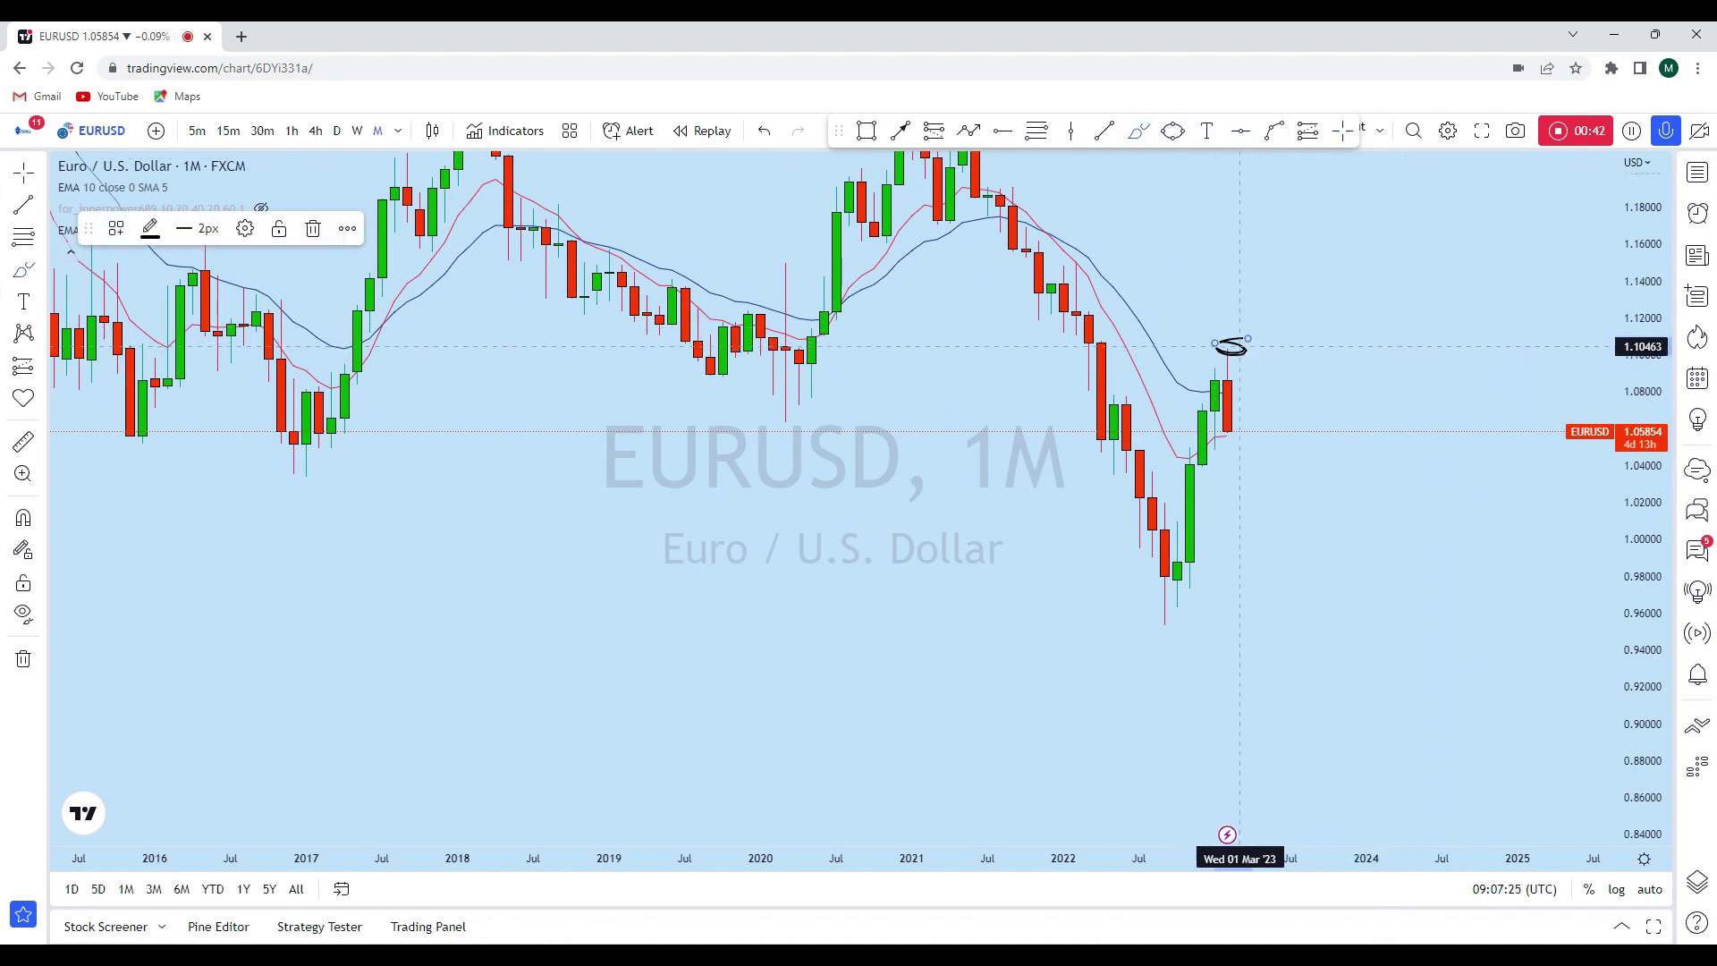
left_click(765, 133)
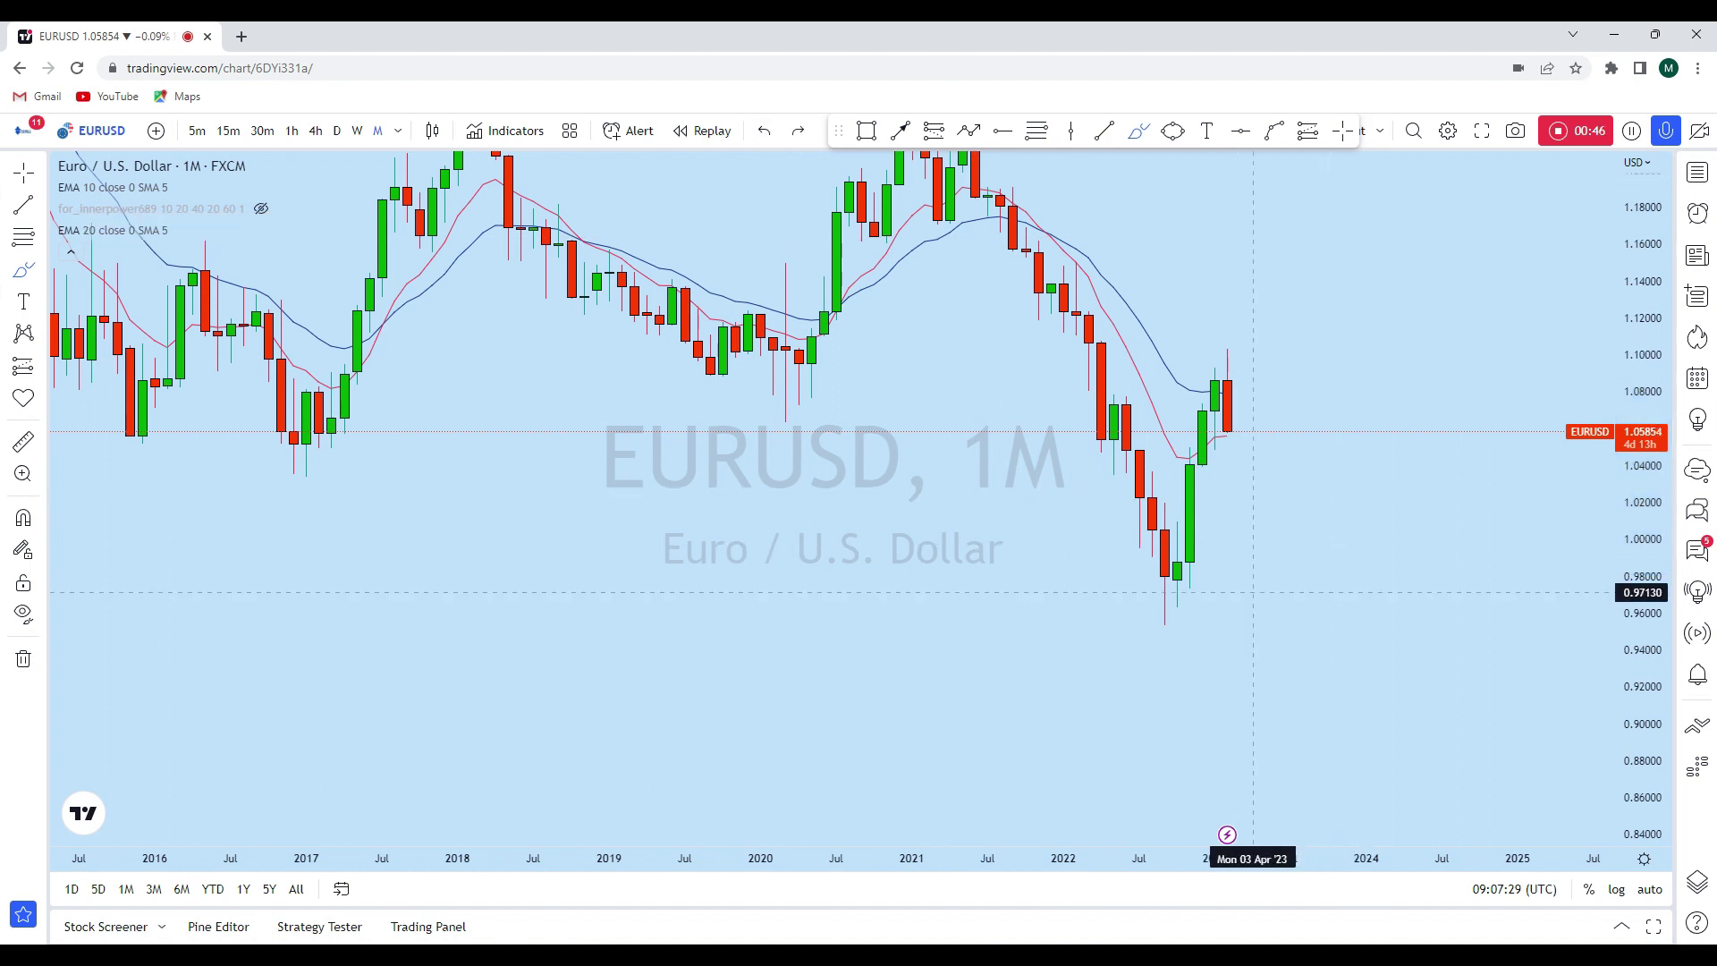
mouse_move(1029, 202)
left_mouse_down()
mouse_move(1323, 528)
mouse_move(1372, 540)
left_mouse_up()
left_click(766, 133)
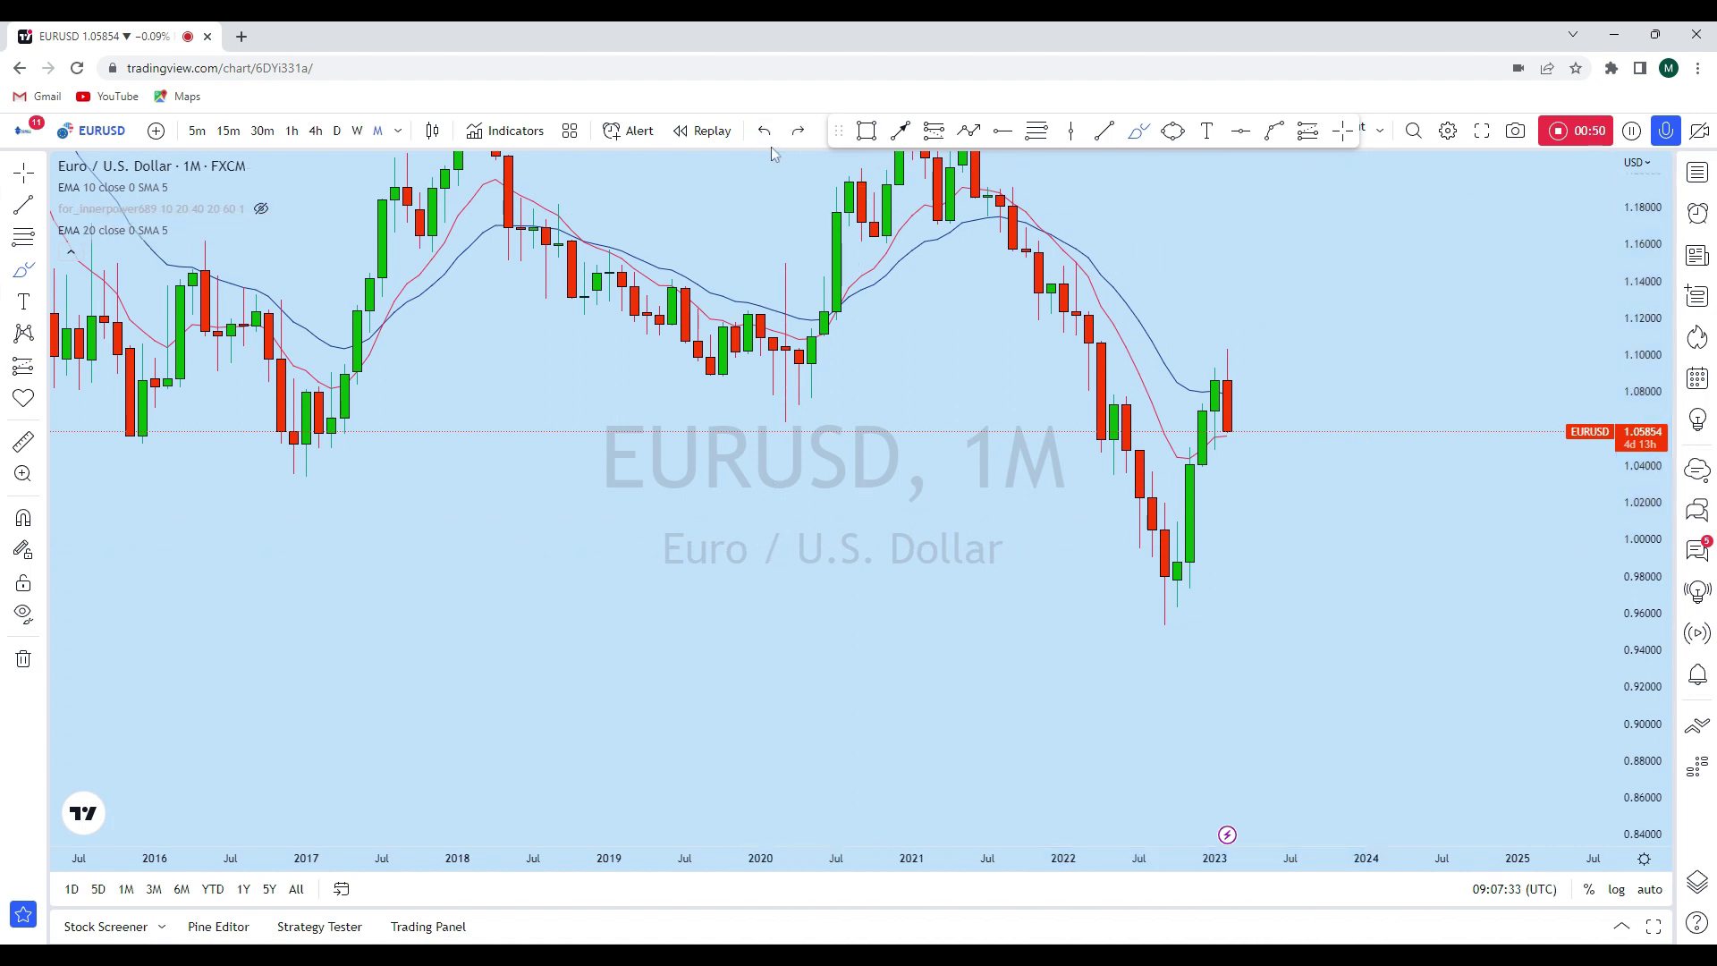
left_click_drag(1163, 615, 1227, 367)
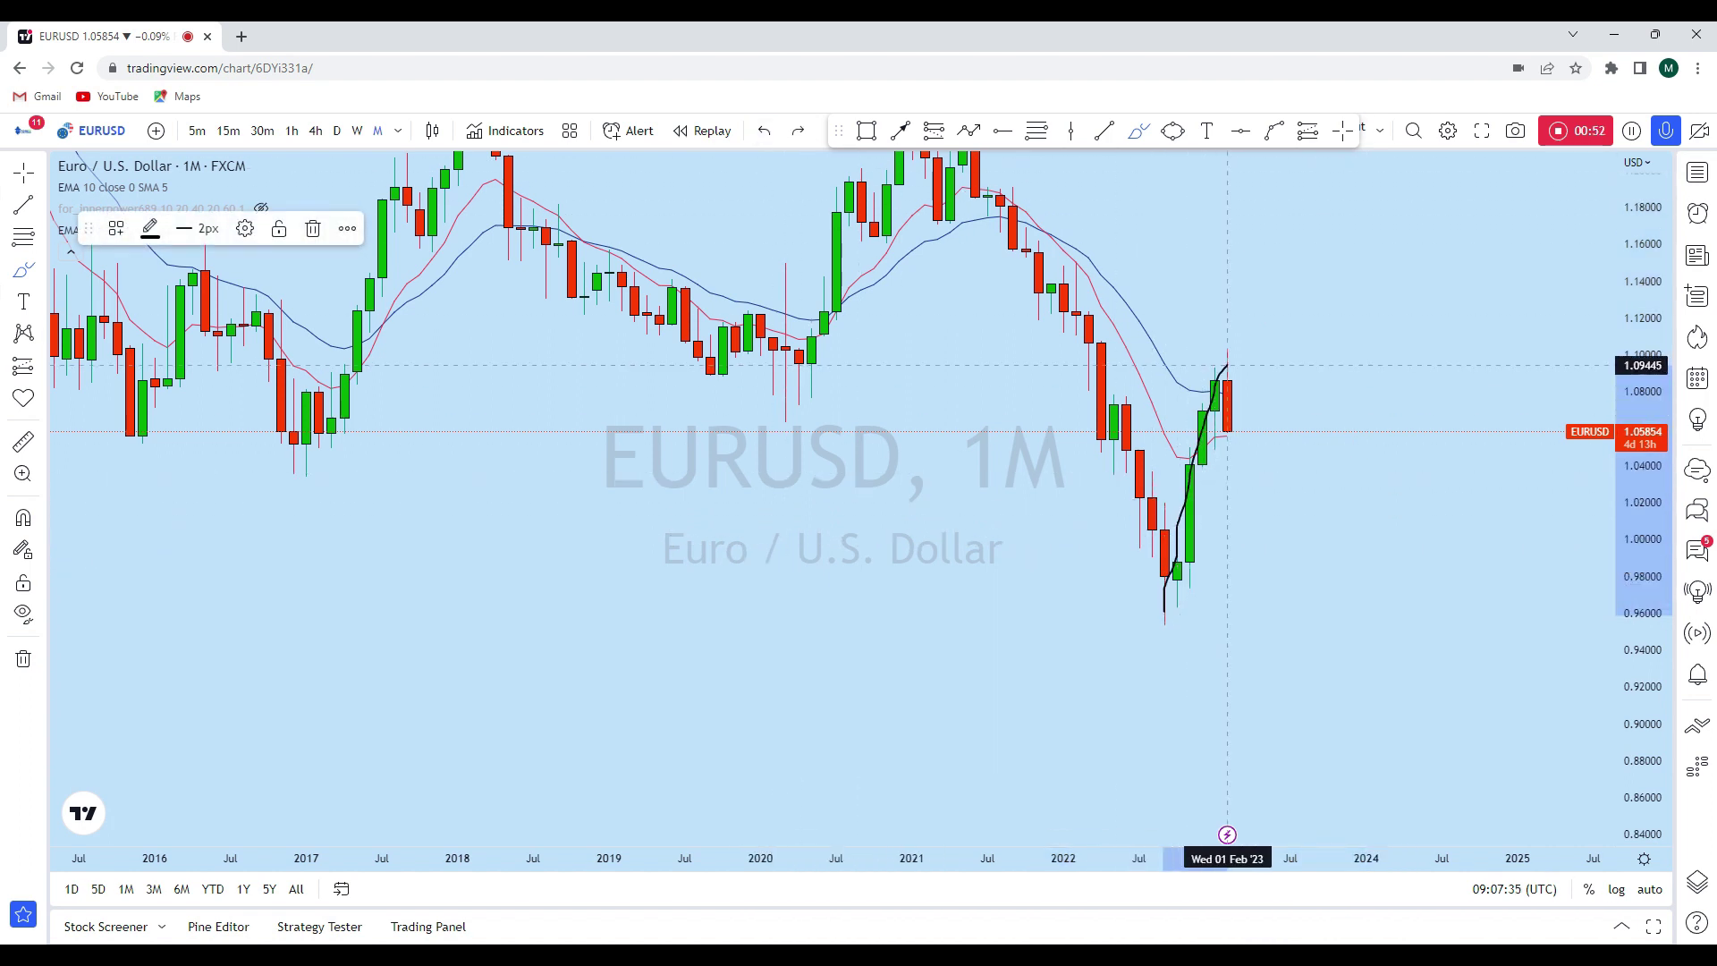
left_click(765, 132)
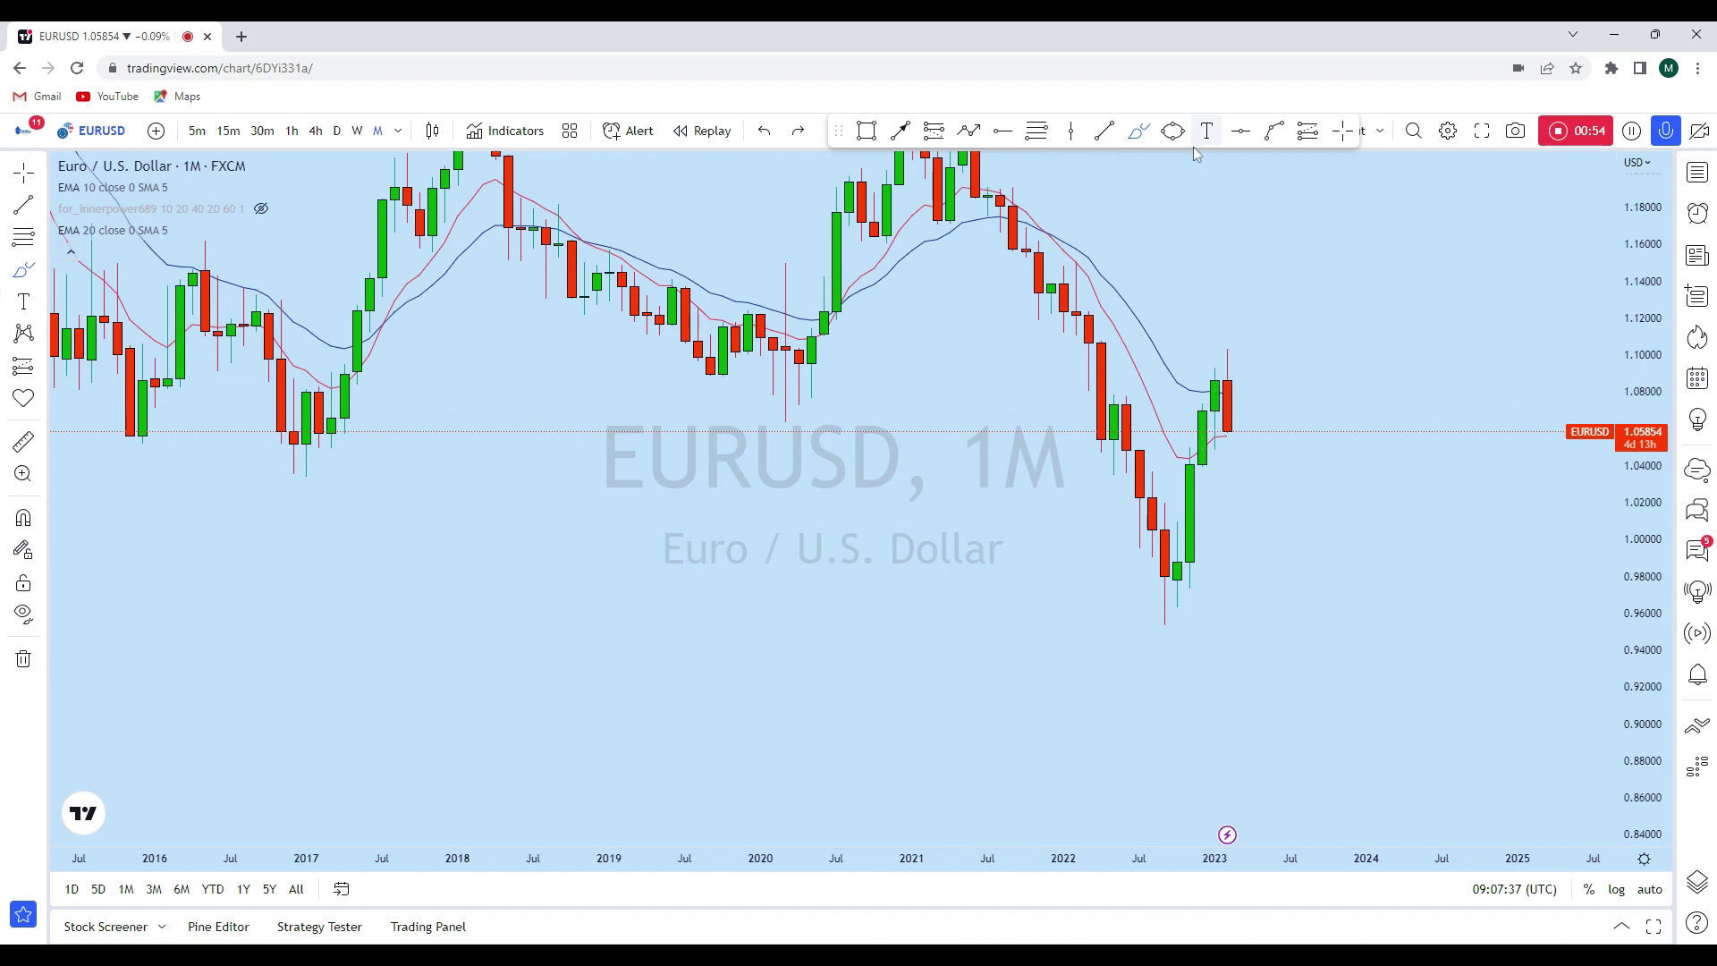
Step: Place a horizontal line at 1.07845, then remove a trial brush loop around the latest candle top
left_click(1243, 136)
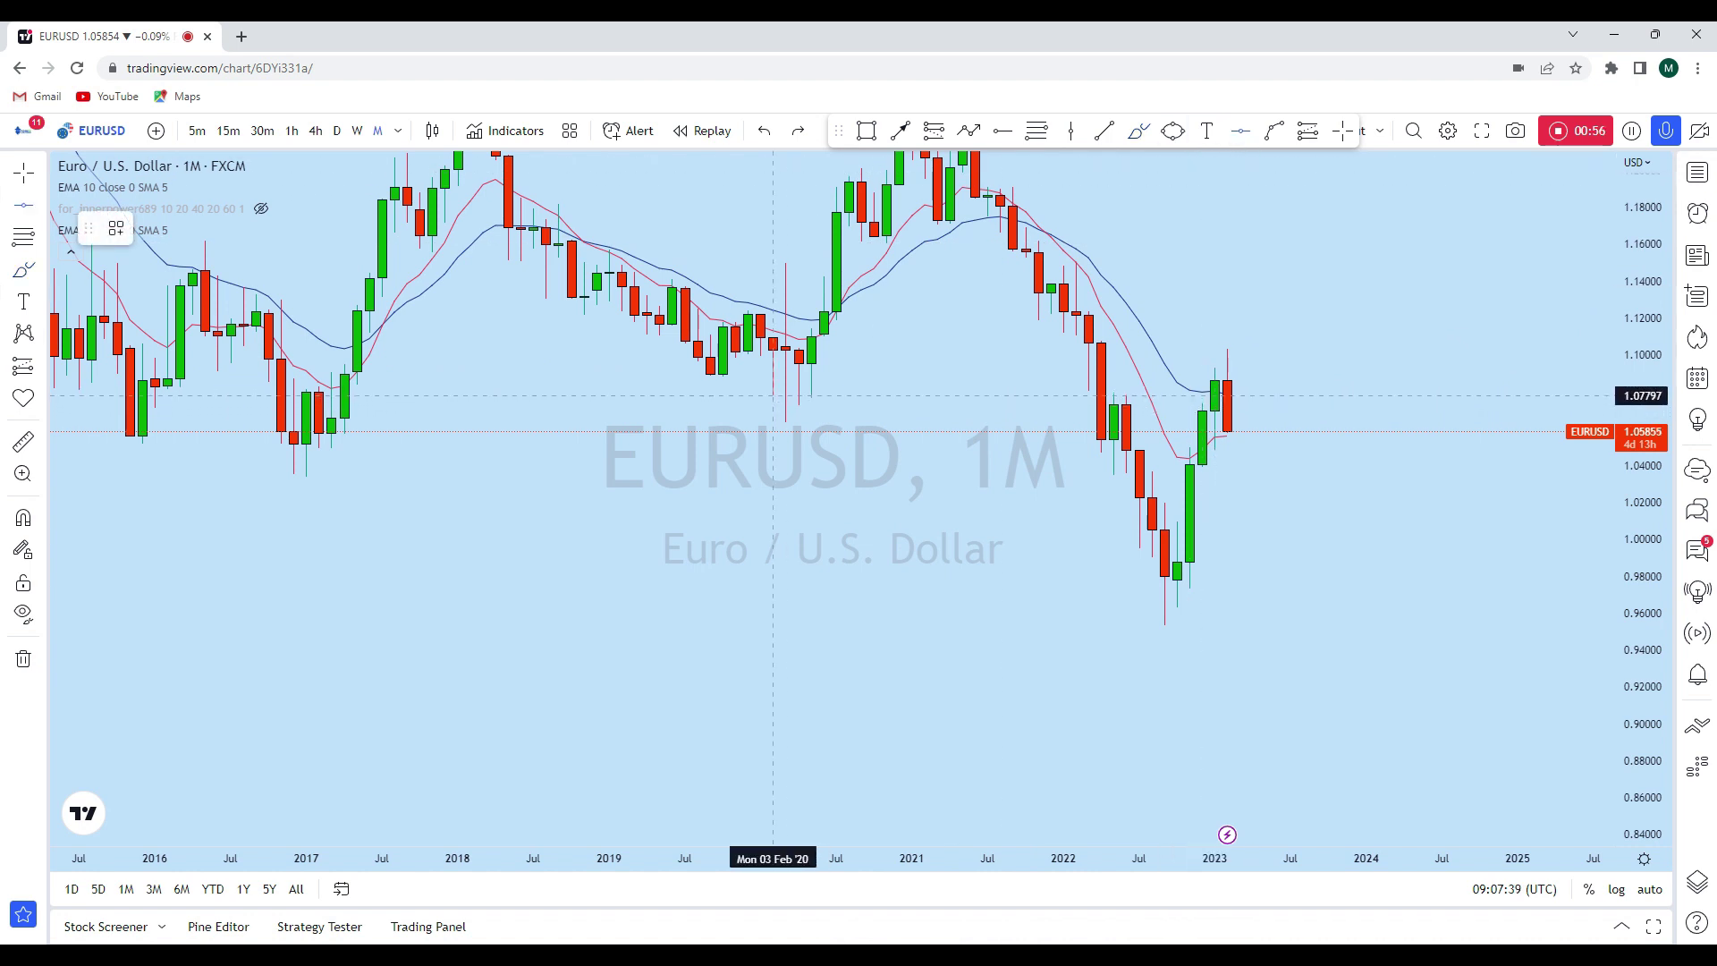
left_click(832, 394)
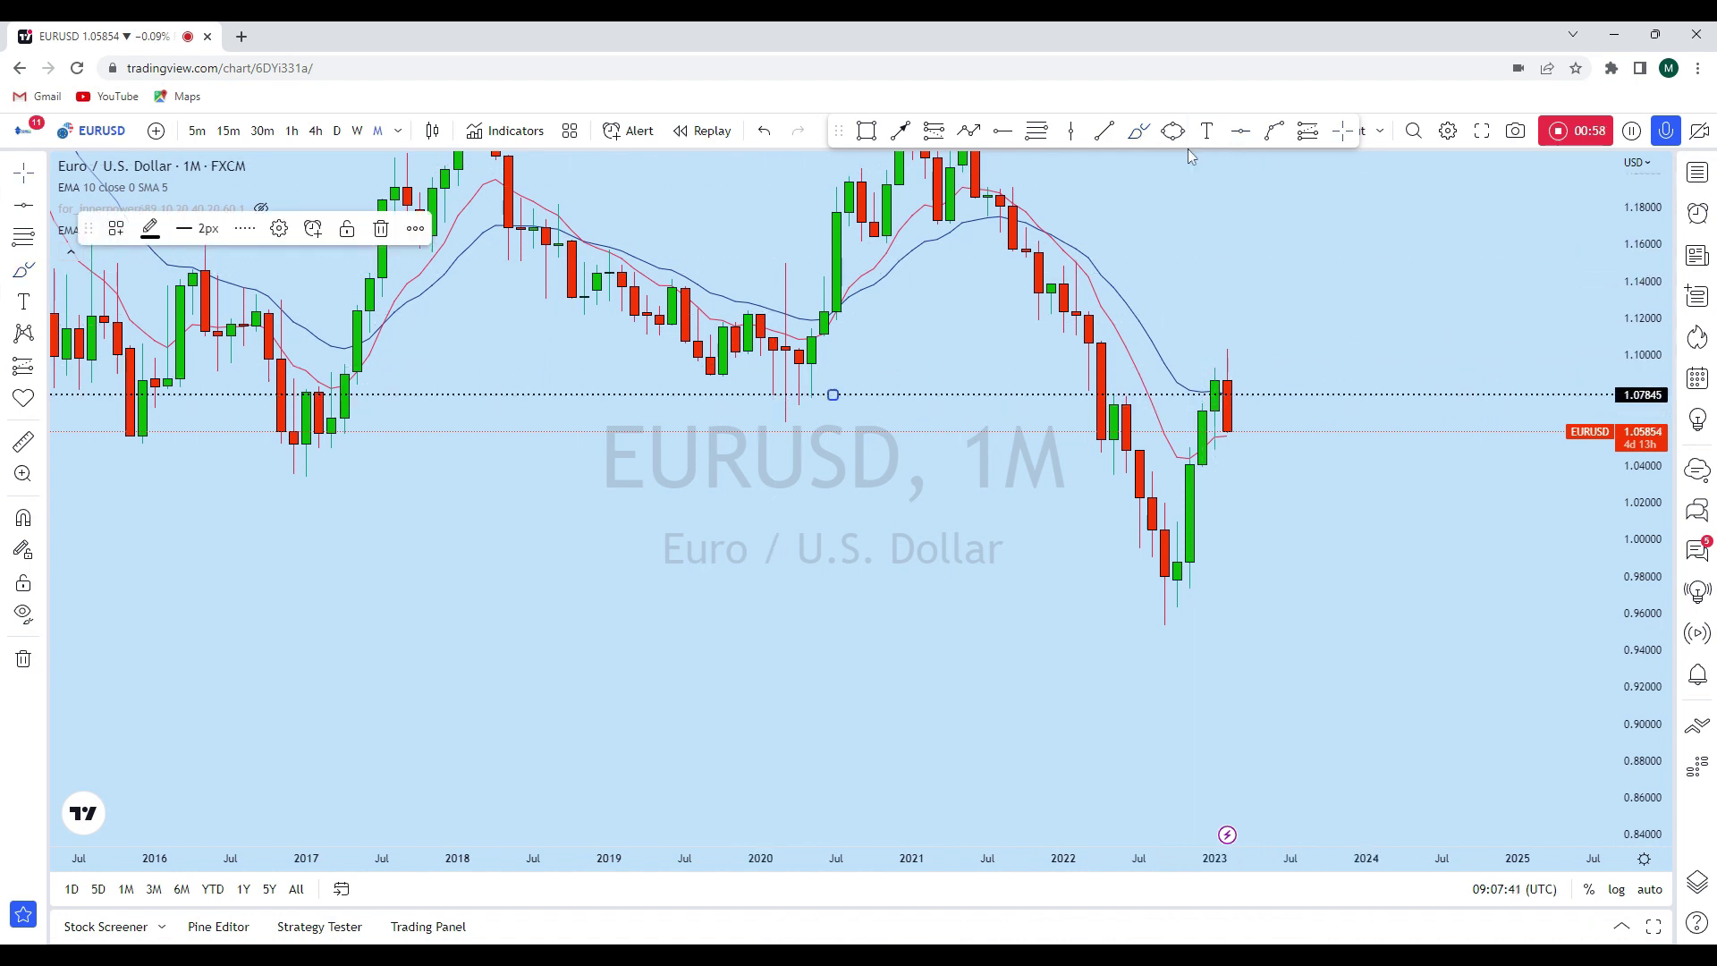
left_click(1139, 130)
mouse_move(1194, 338)
left_mouse_down()
mouse_move(1234, 333)
mouse_move(1199, 351)
mouse_move(1227, 352)
mouse_move(1293, 663)
left_mouse_up()
left_click(769, 132)
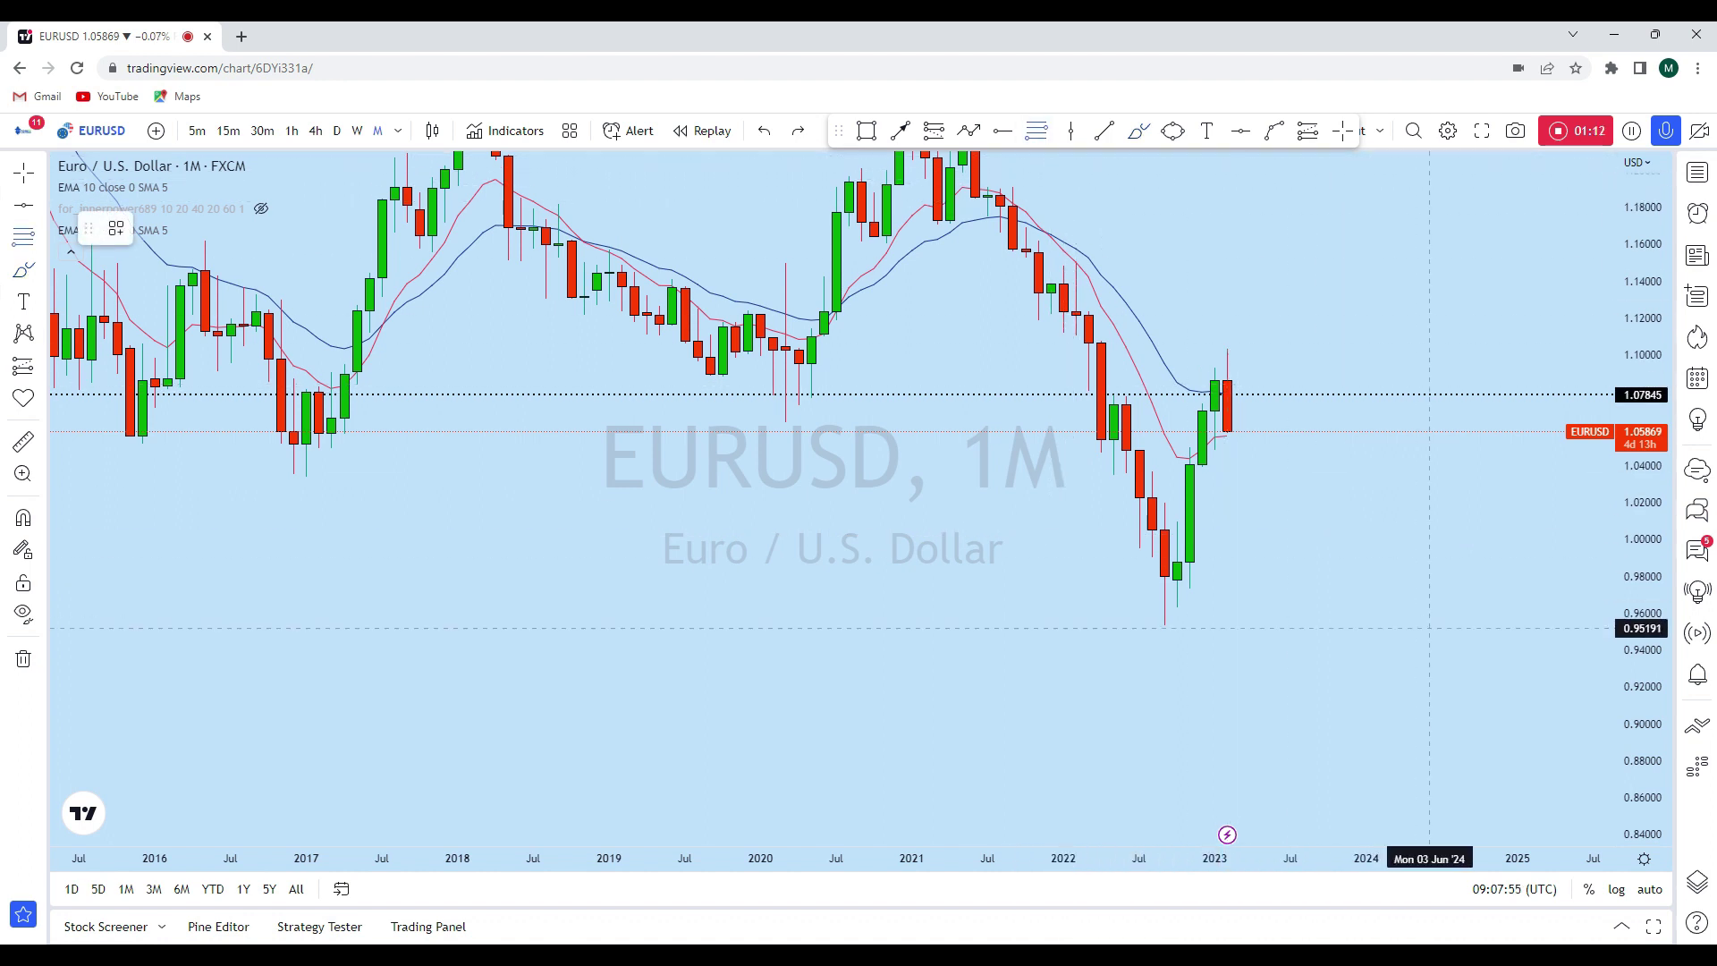
Step: Add a horizontal level at 1.04694 and delete the trial 0.95530–1.10269 Fibonacci retracement
left_click(1429, 621)
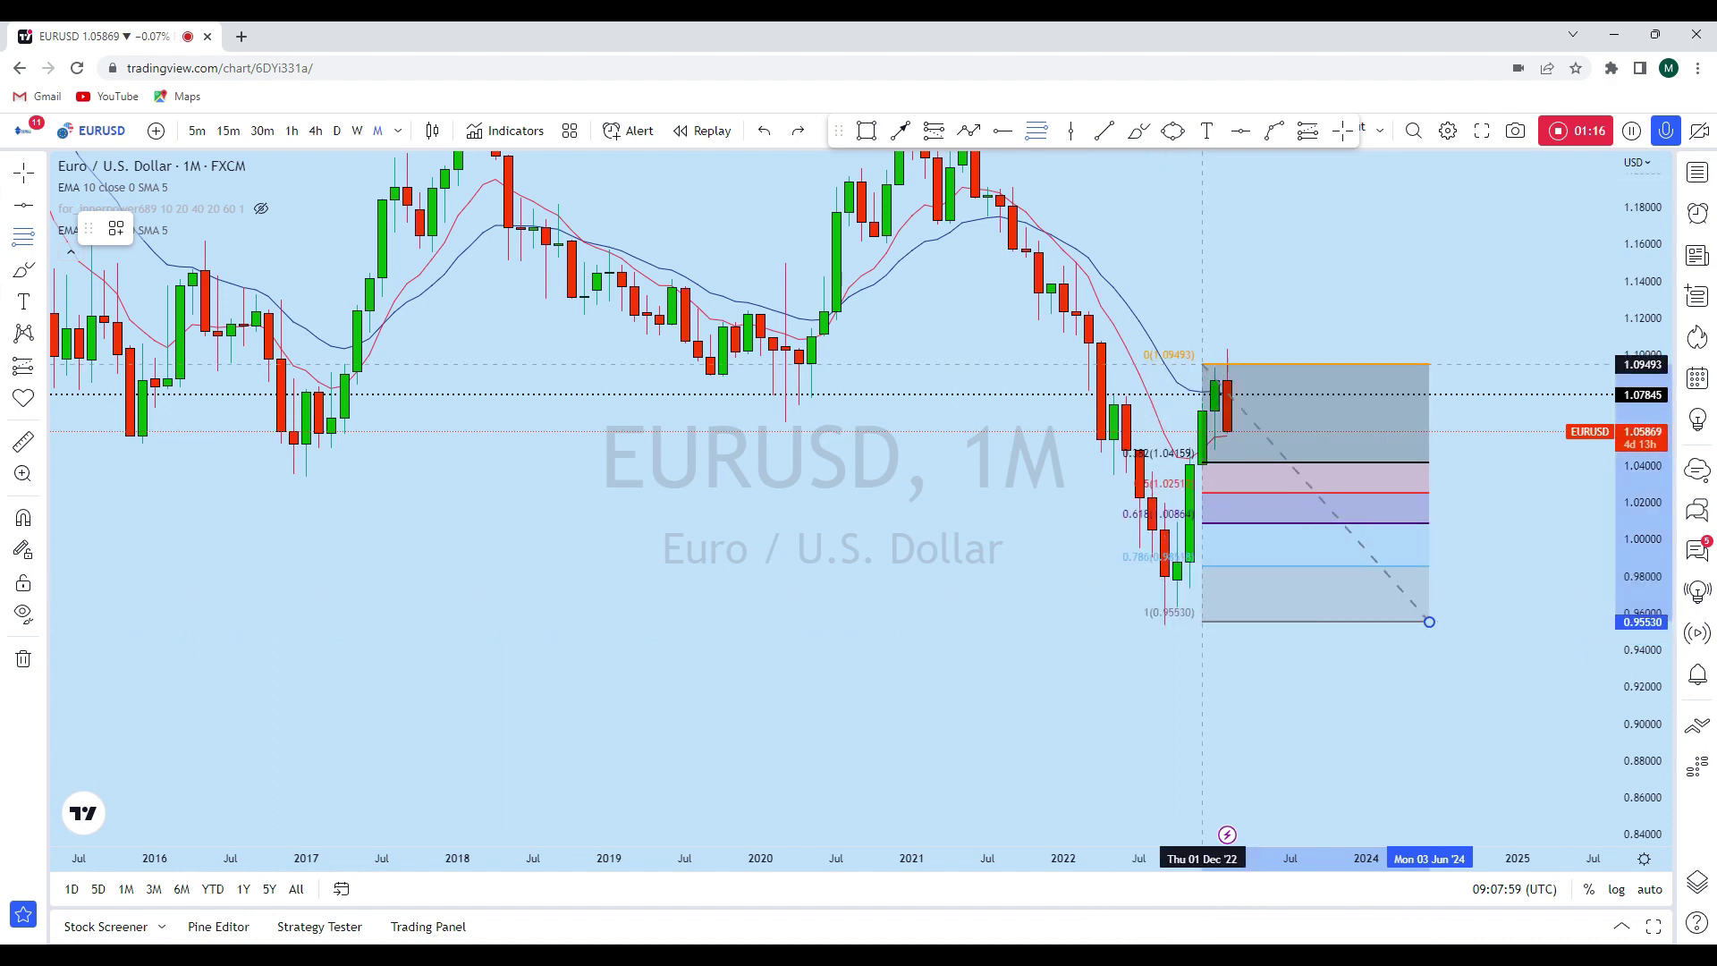
left_click(1189, 349)
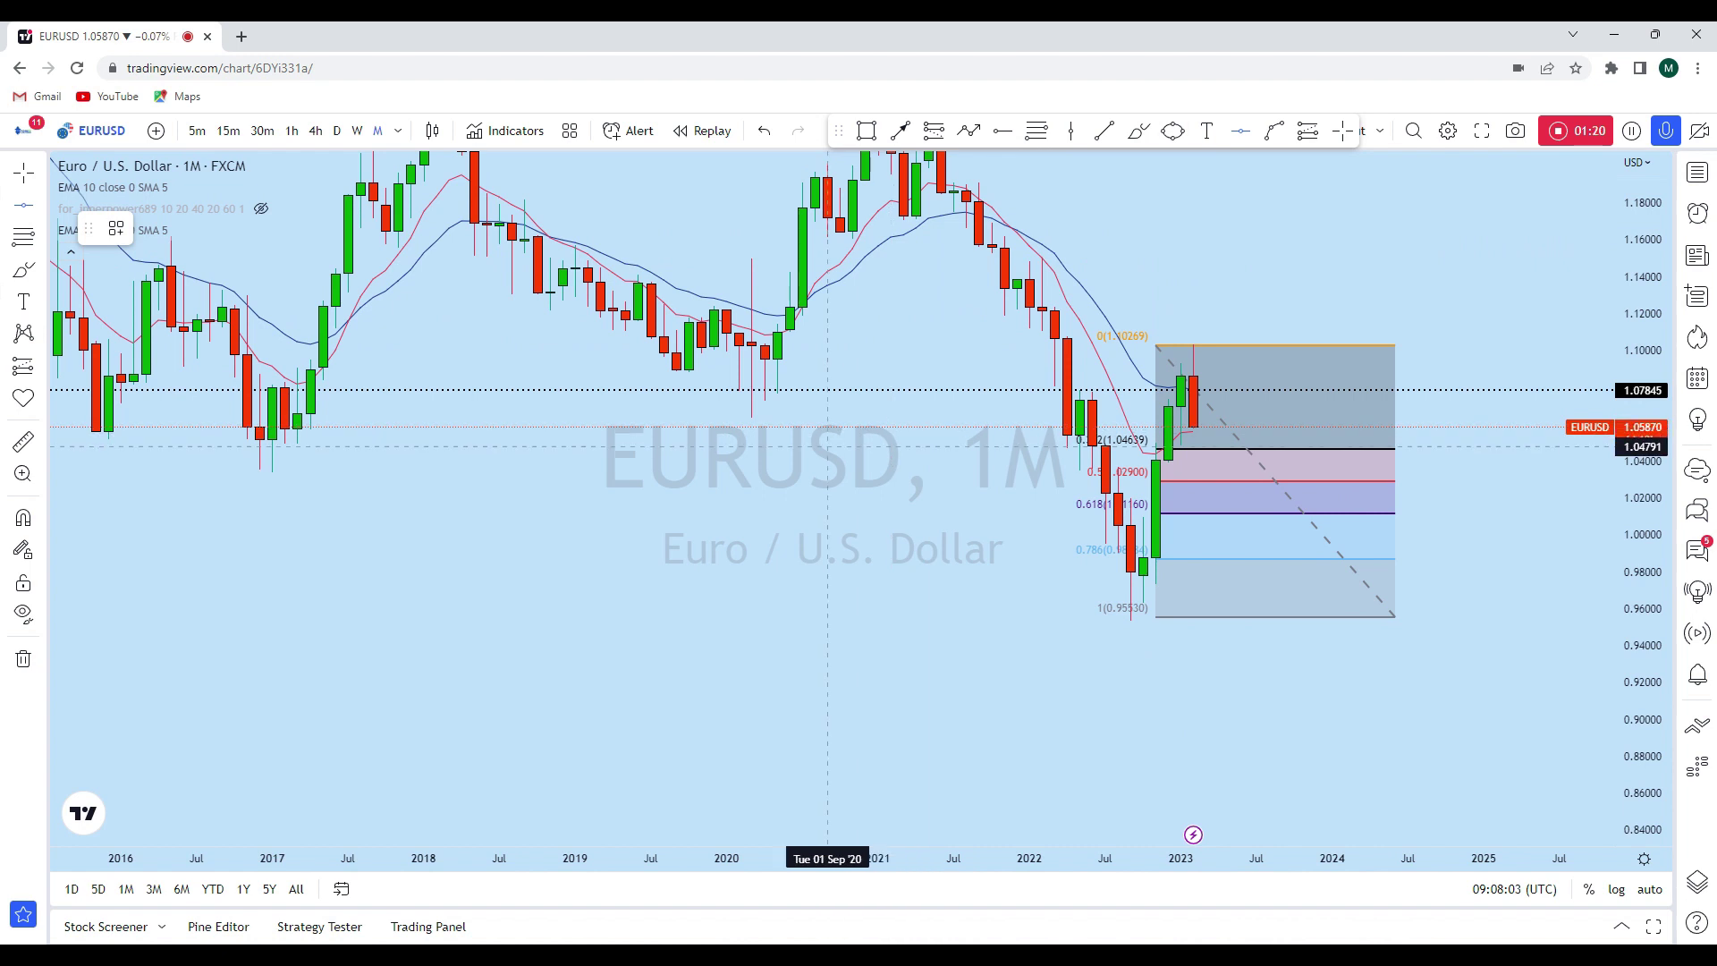
left_click(827, 448)
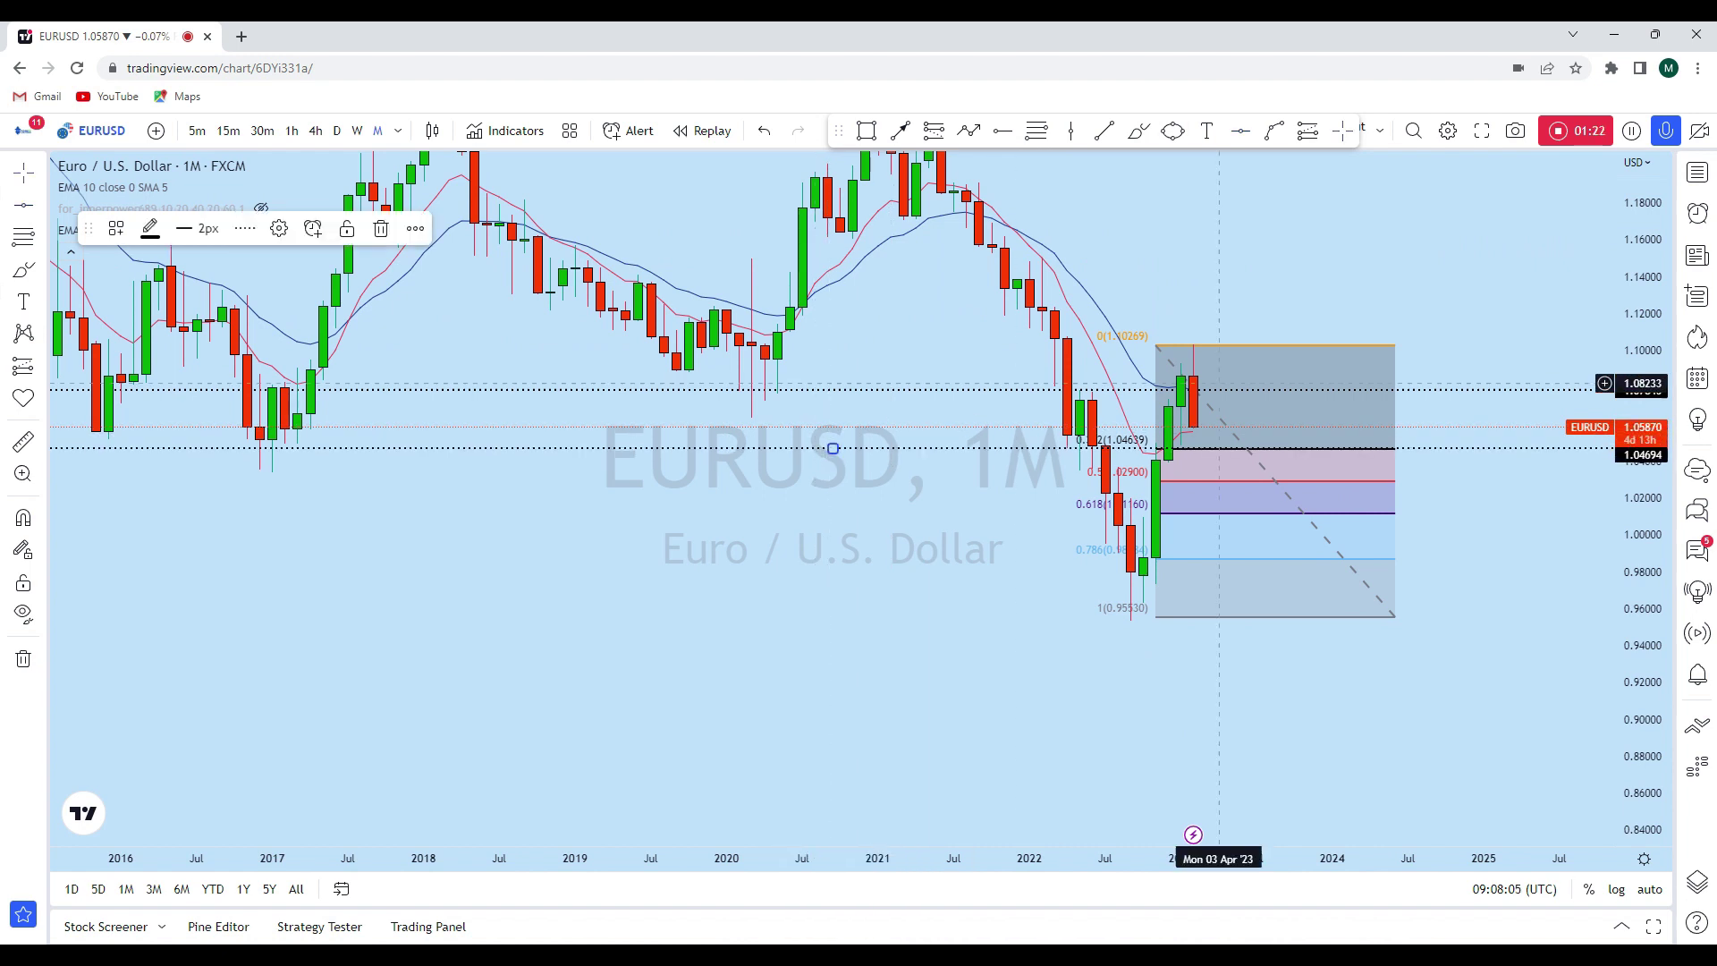
left_click(1372, 355)
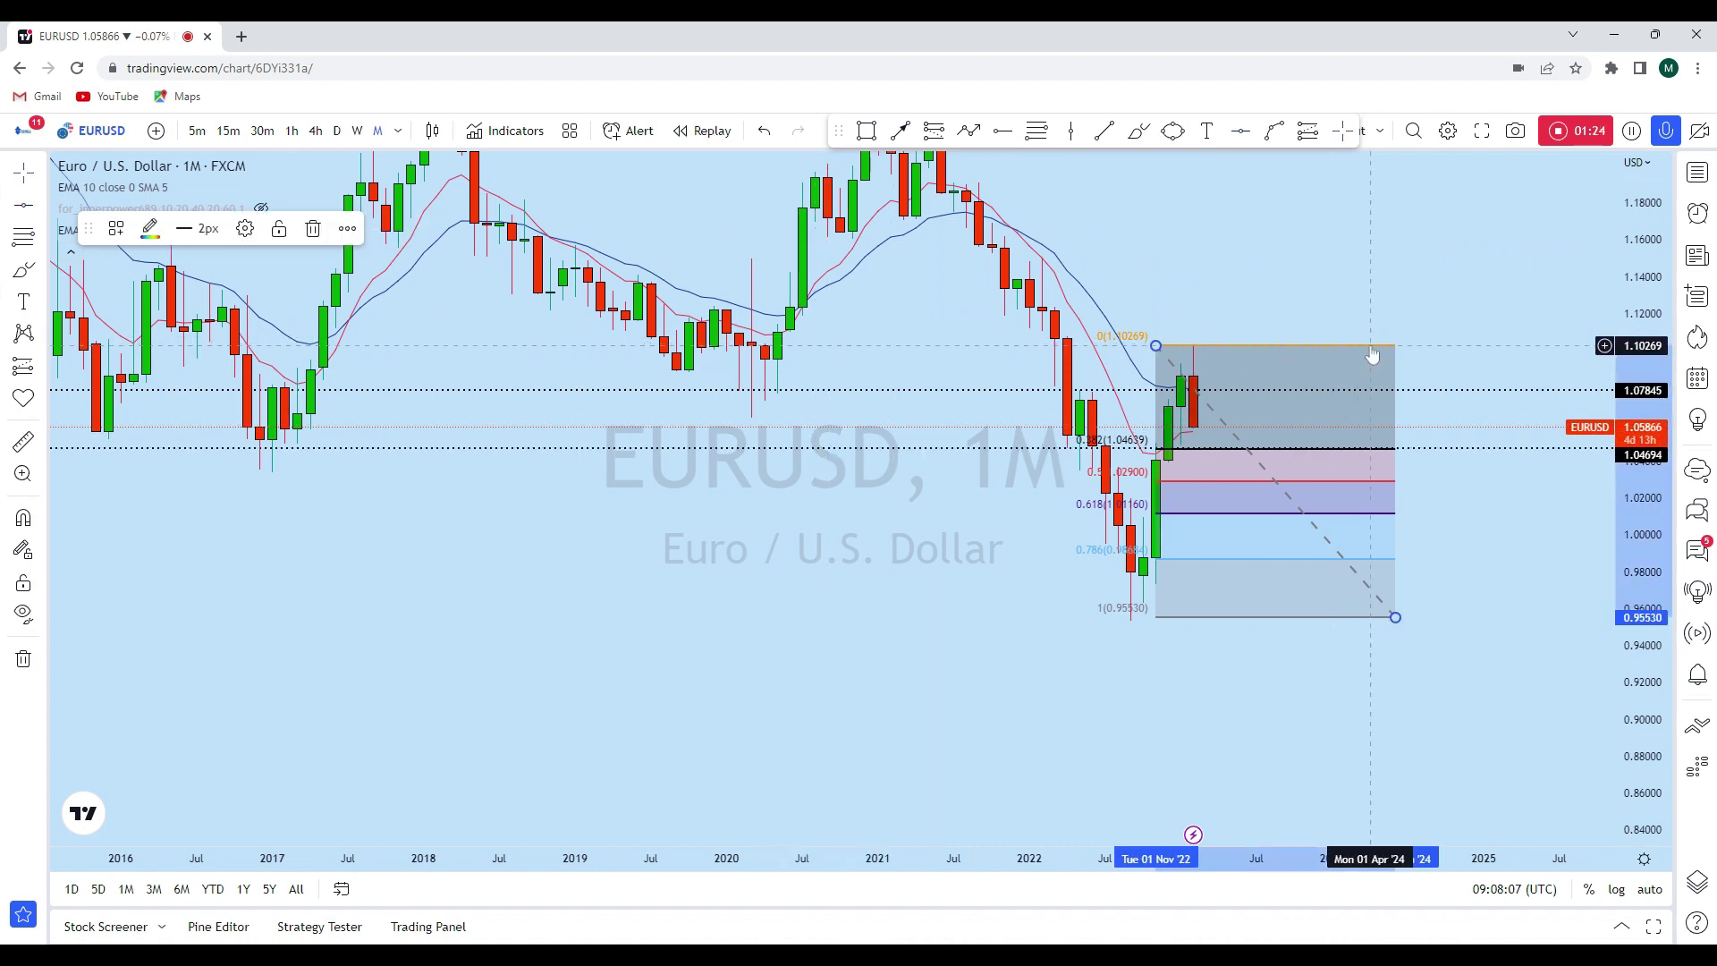
key("Delete")
scroll(1151, 369, "up", 5)
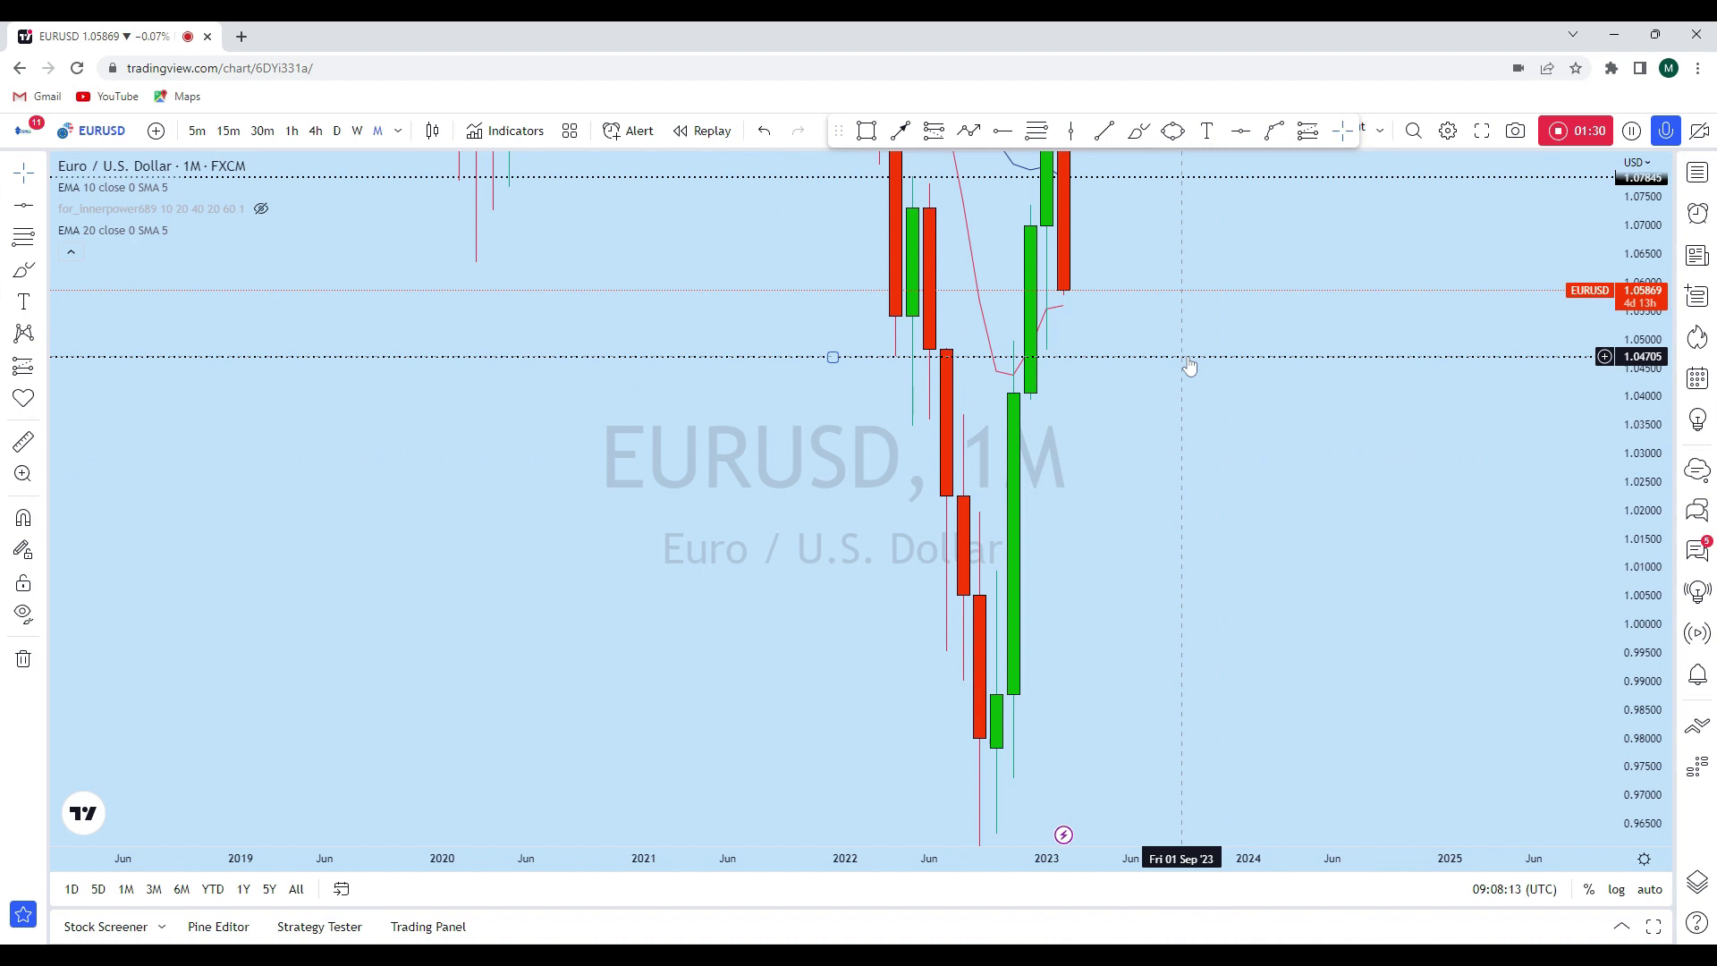
Step: Sketch and undo a short brush stroke beside the last candle, then zoom out
left_click(1138, 130)
left_click_drag(1064, 296, 1097, 414)
left_click(776, 136)
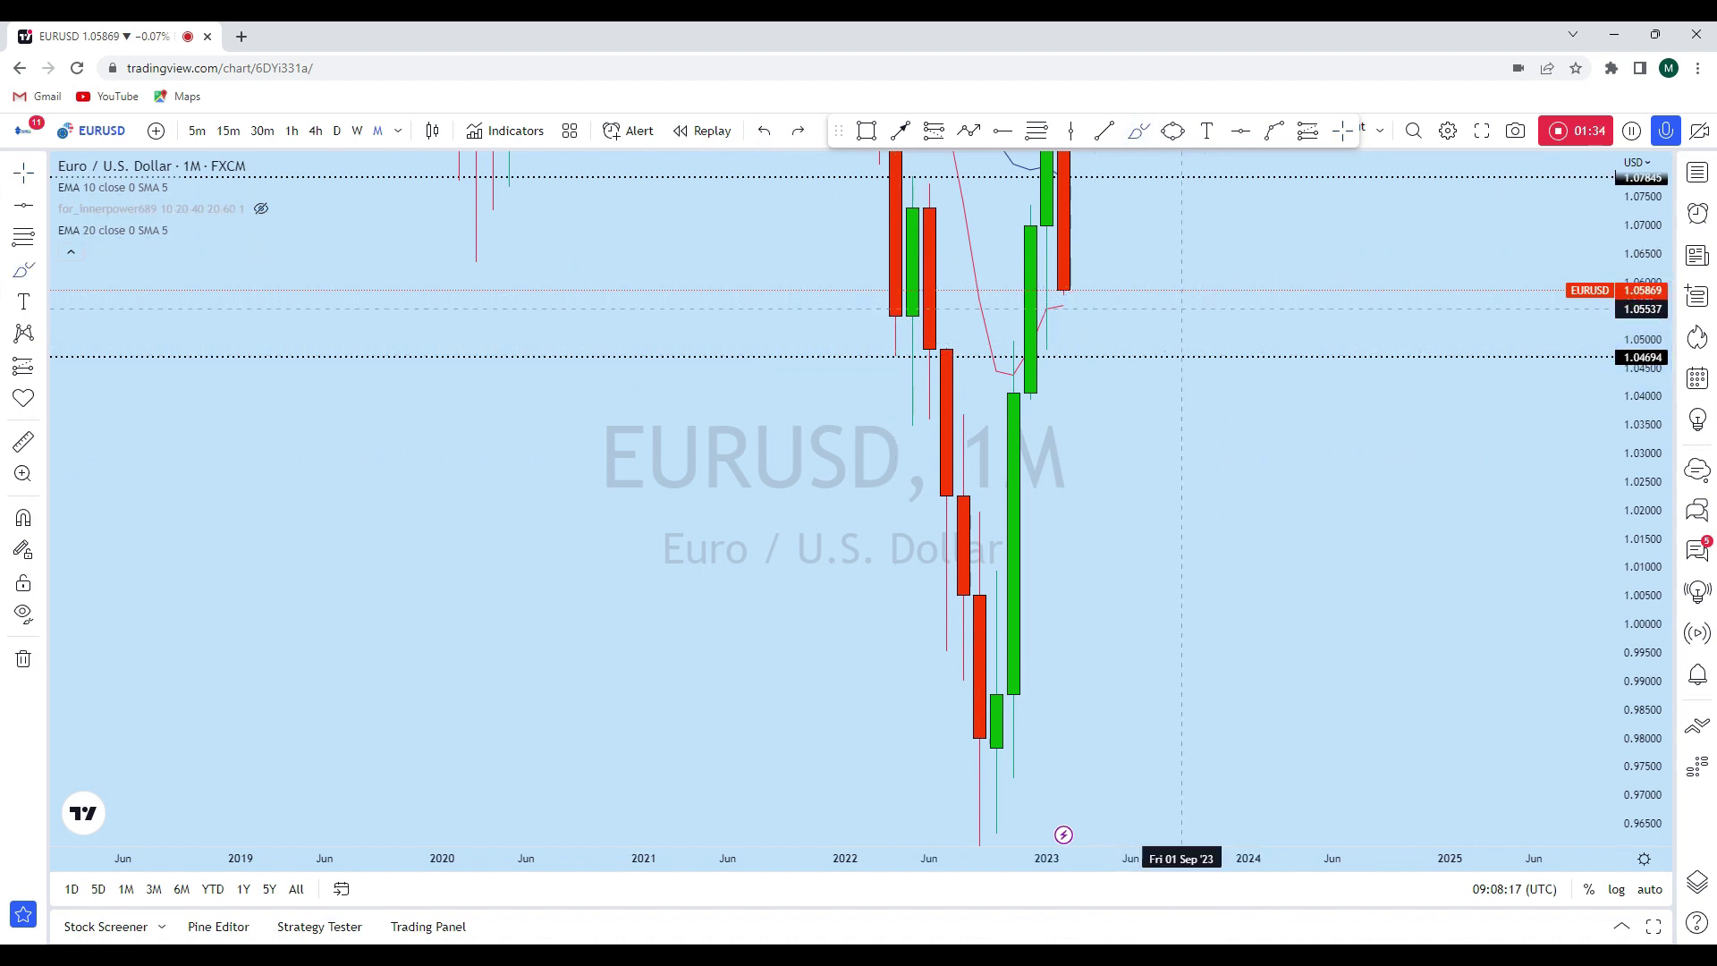
scroll(1401, 447, "down", 3)
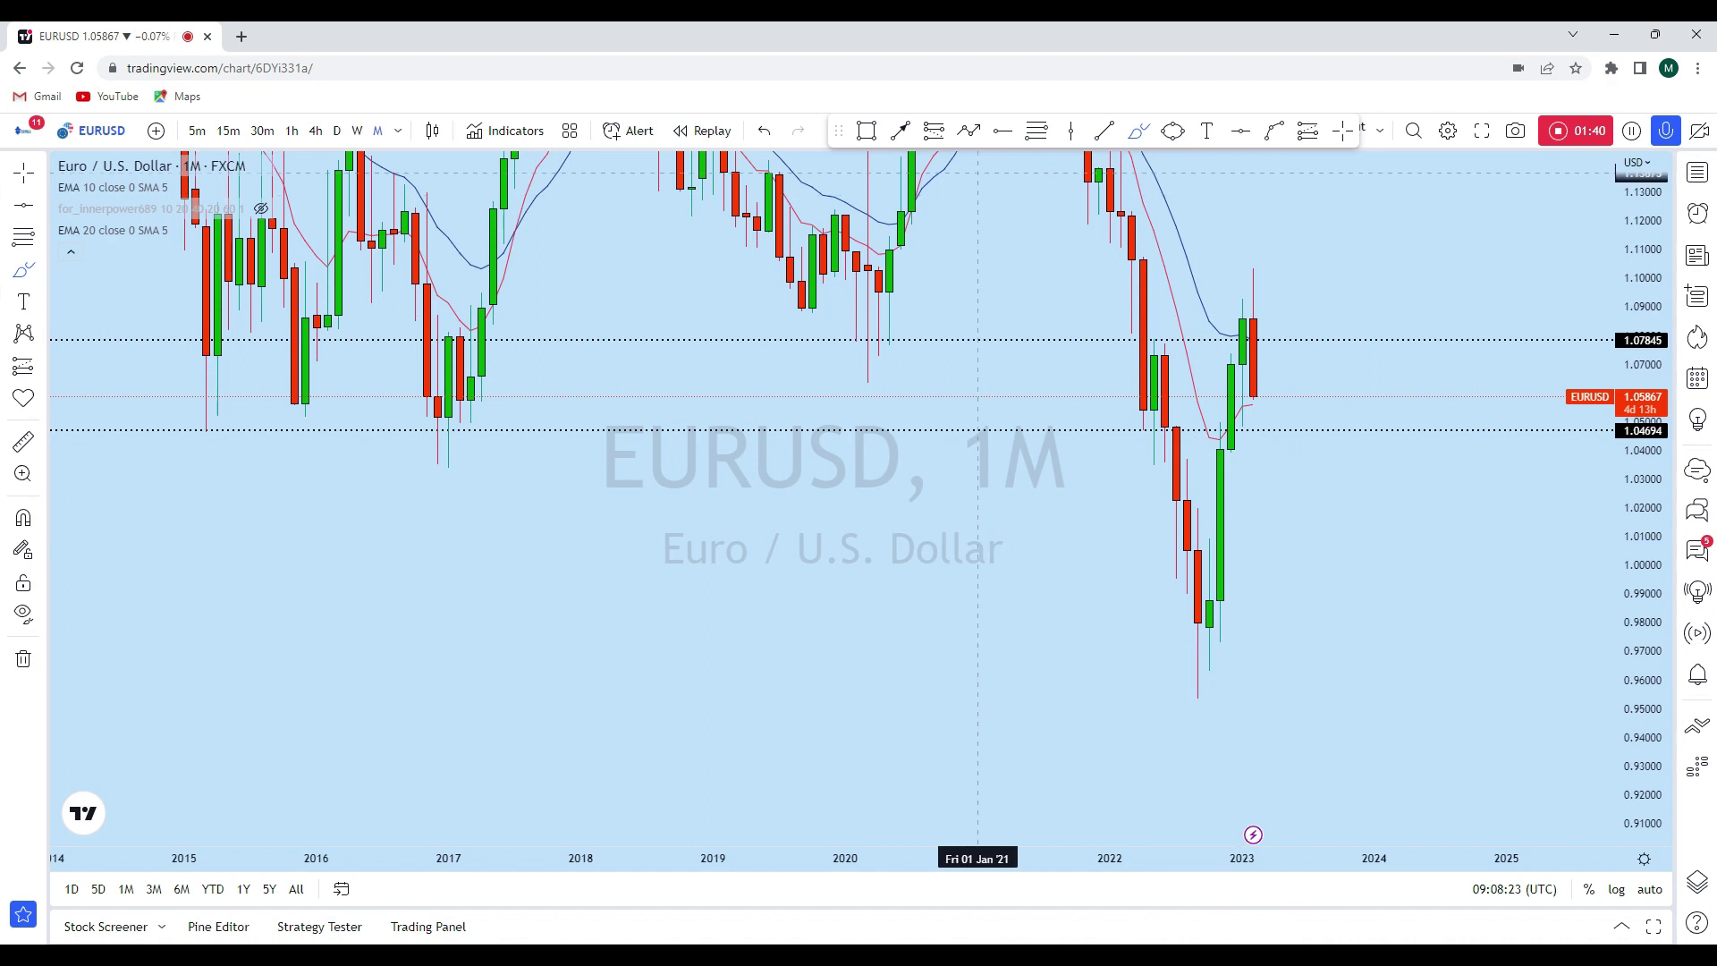
Step: Try a projected-drop sketch toward 1.01 support, then switch to weekly (1W) candles
left_click_drag(1256, 400, 1285, 537)
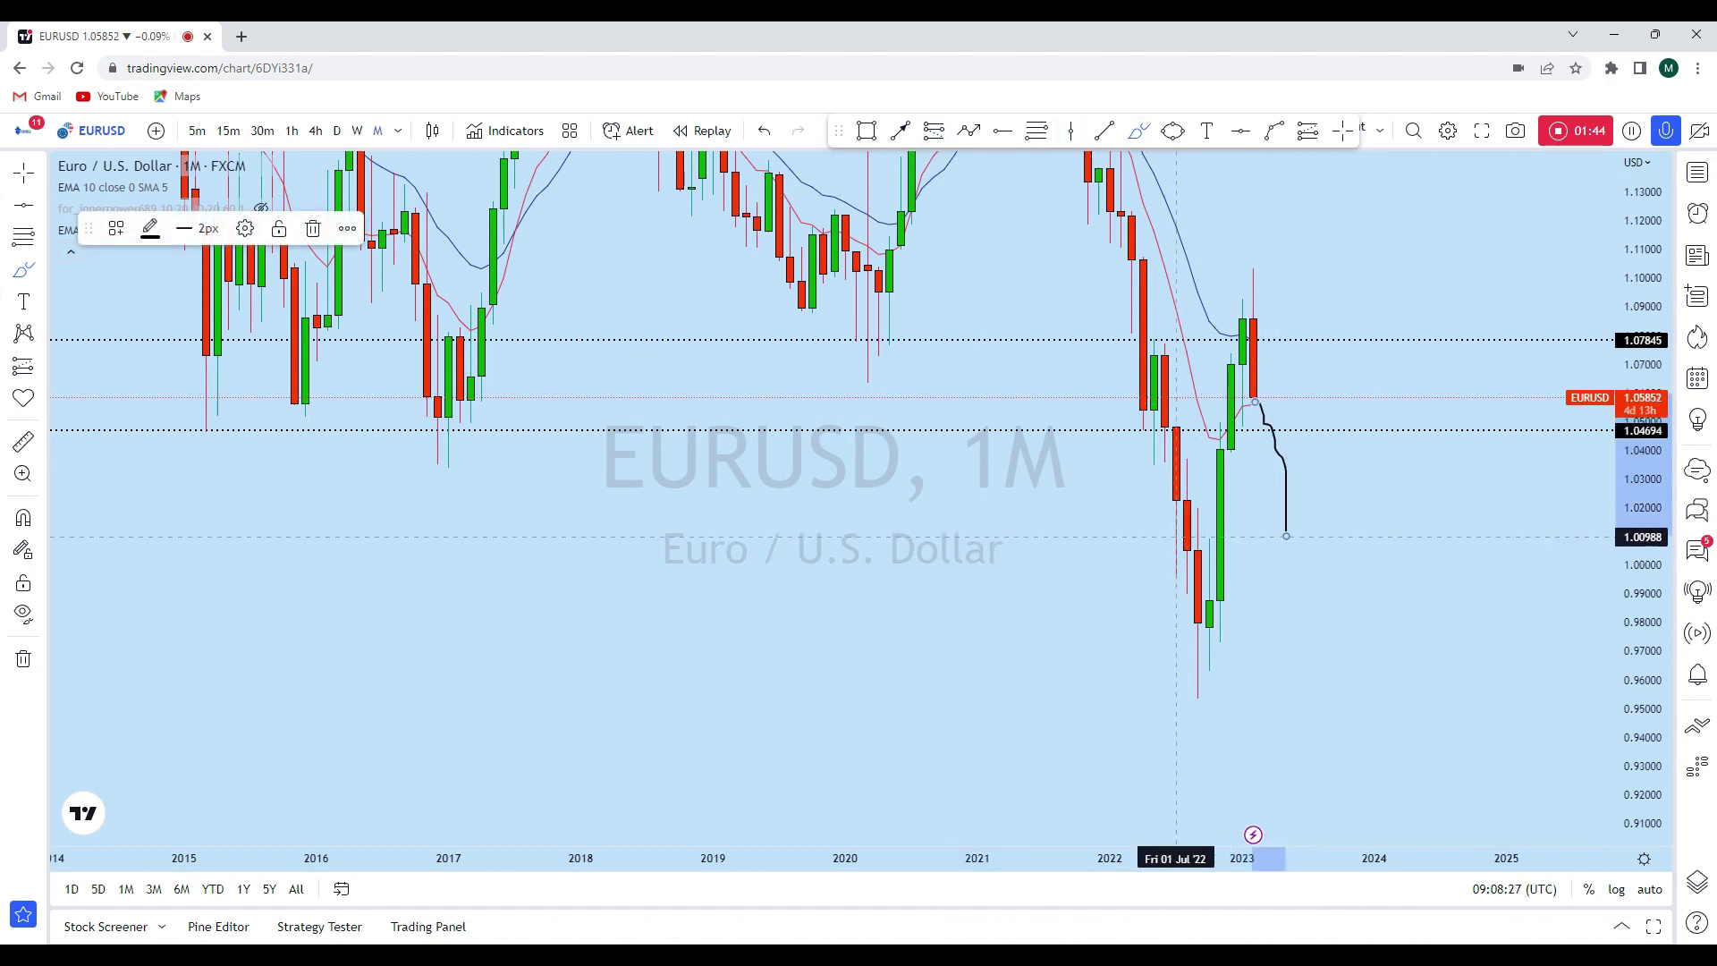
left_click_drag(1177, 539, 1409, 527)
mouse_move(1177, 539)
left_mouse_down()
mouse_move(1297, 525)
mouse_move(1289, 537)
left_mouse_up()
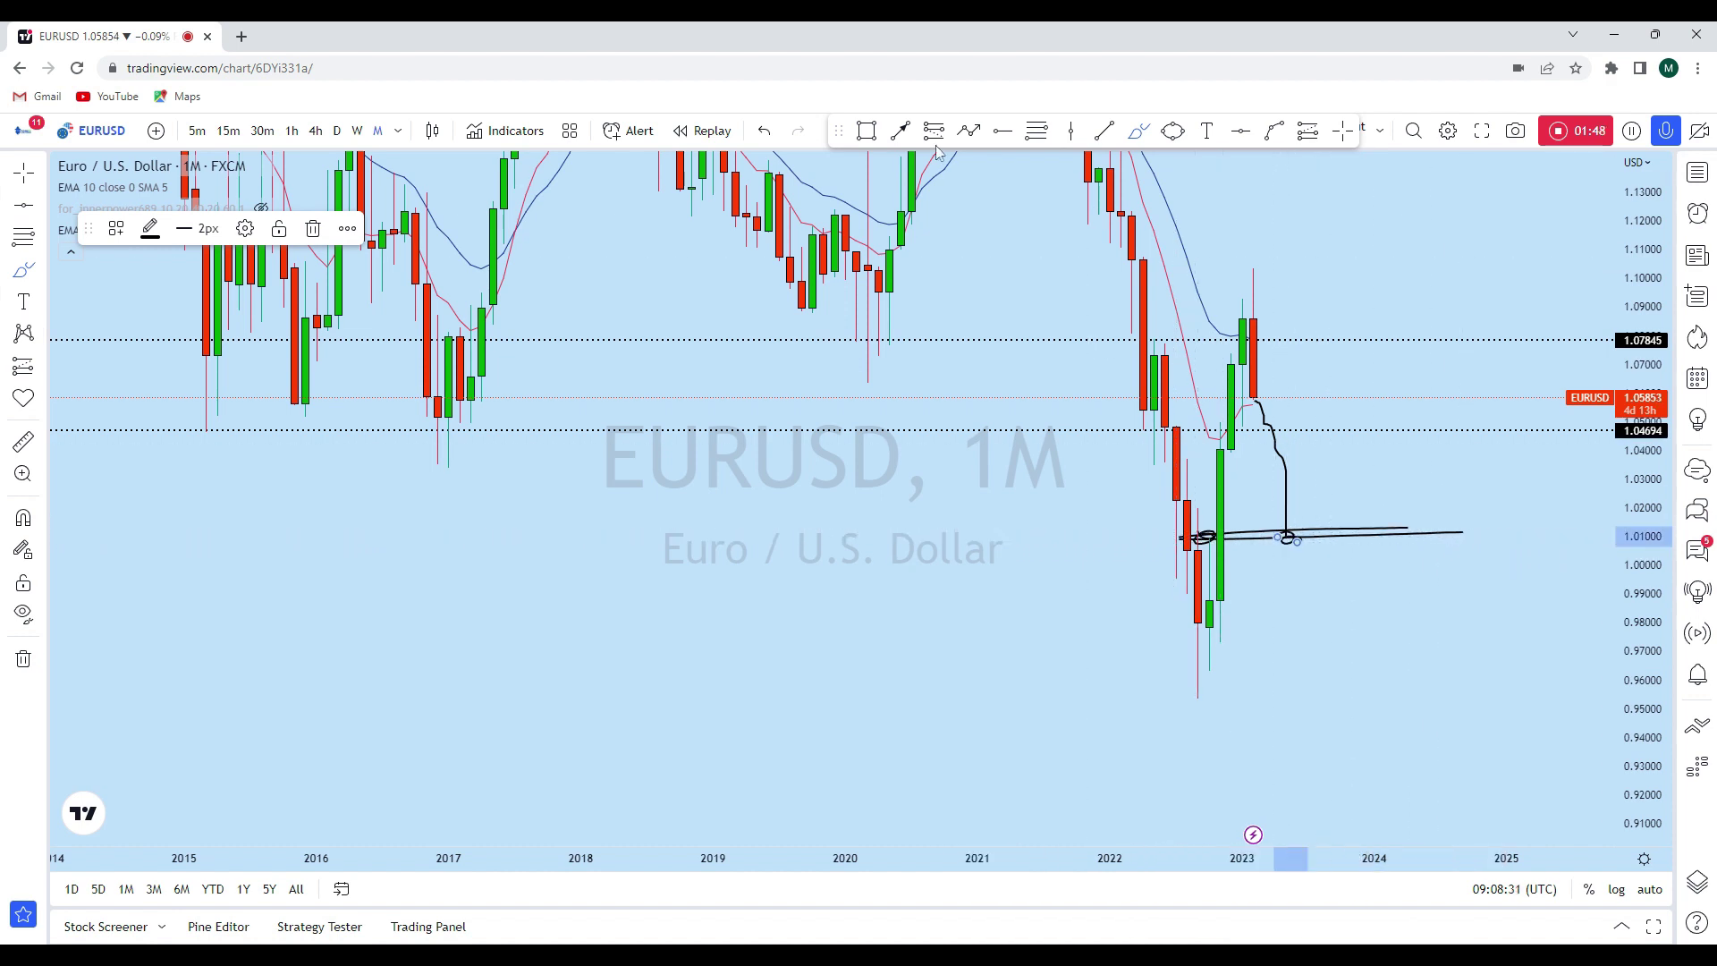
left_click(776, 131)
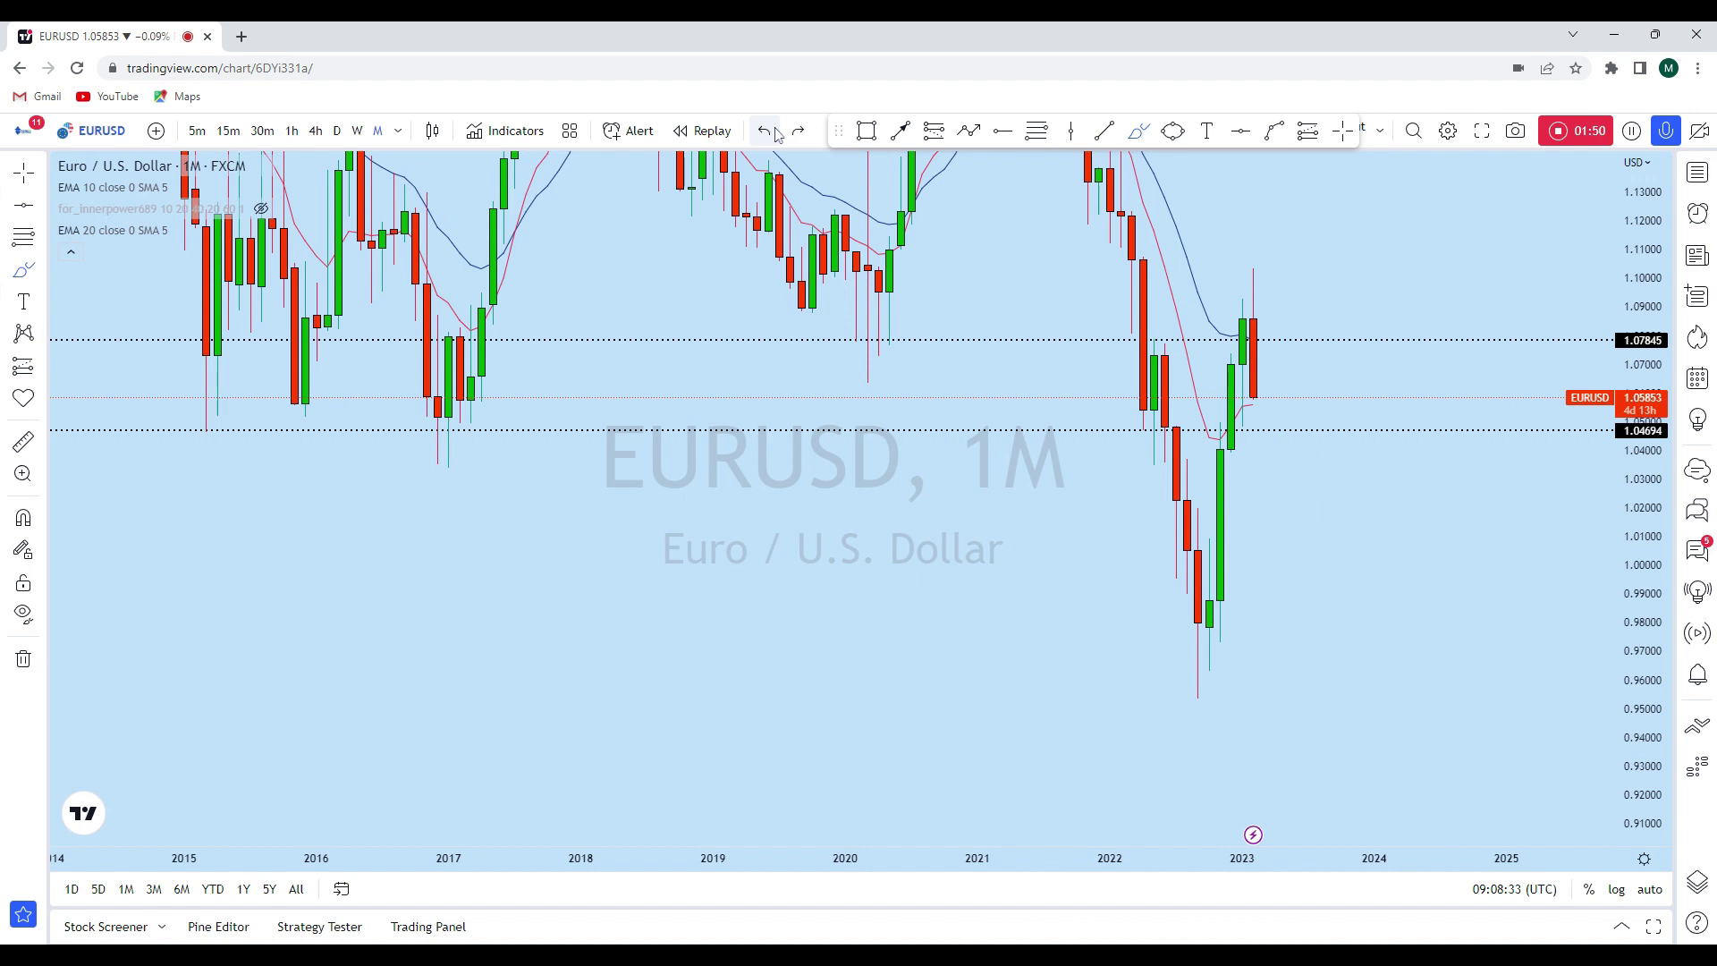
scroll(1325, 632, "up", 2)
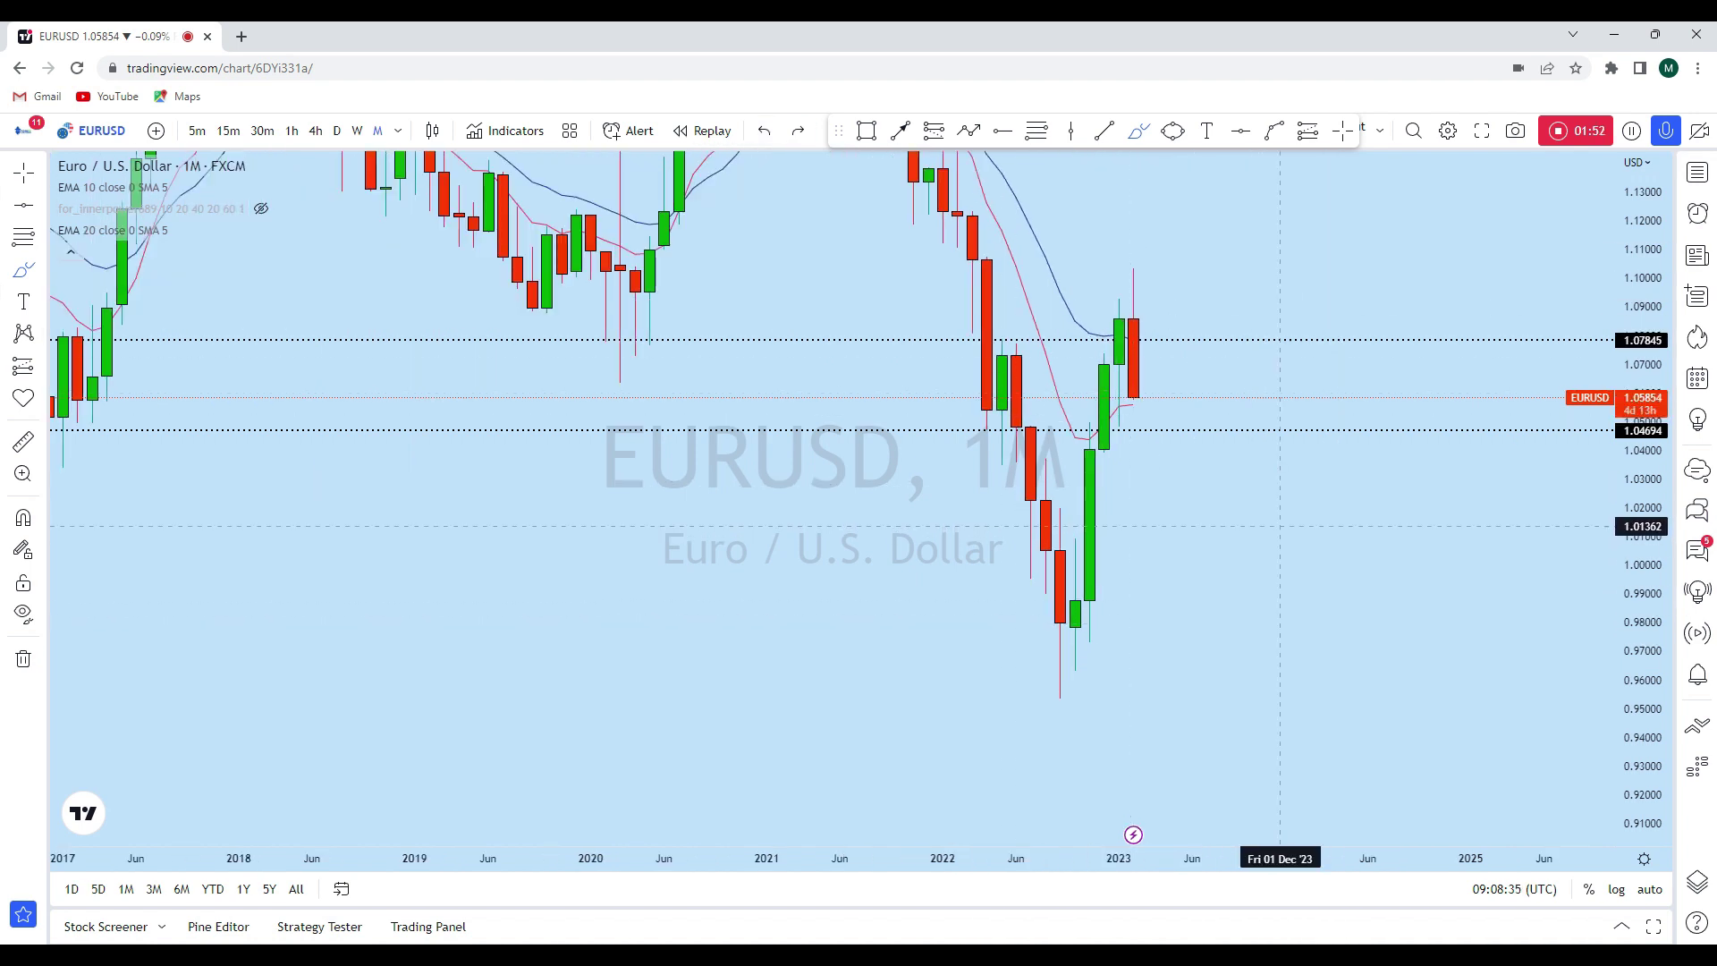
scroll(1243, 581, "down", 1)
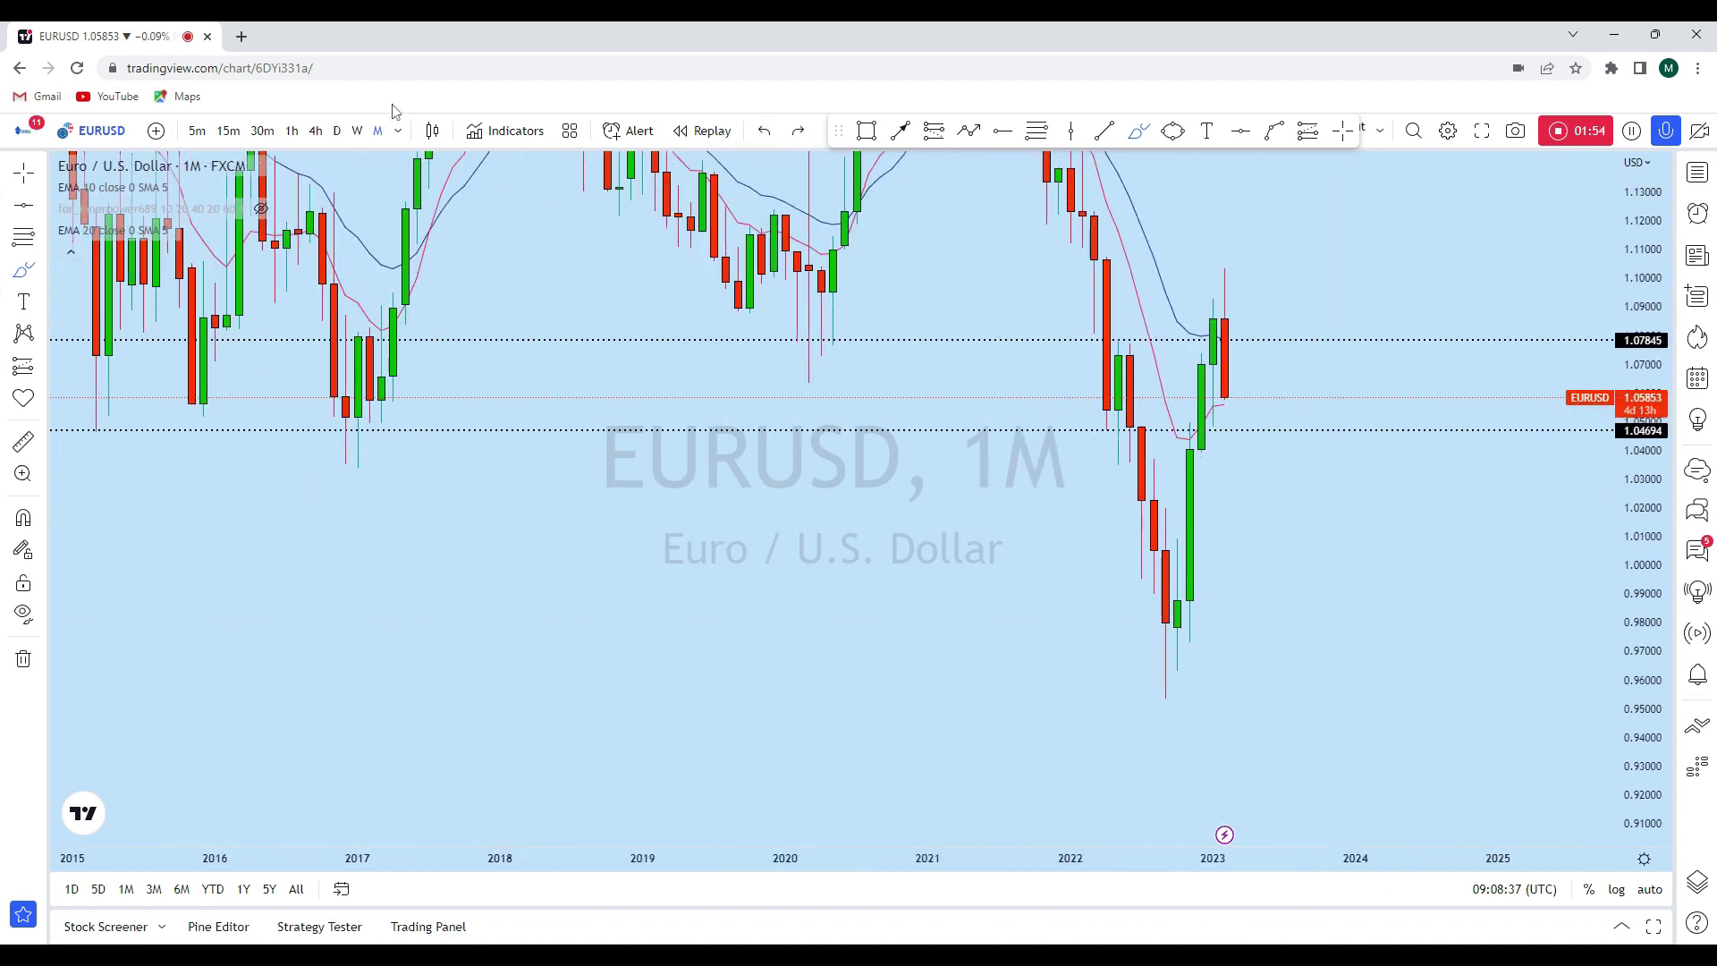
left_click(355, 130)
scroll(1511, 393, "down", 1)
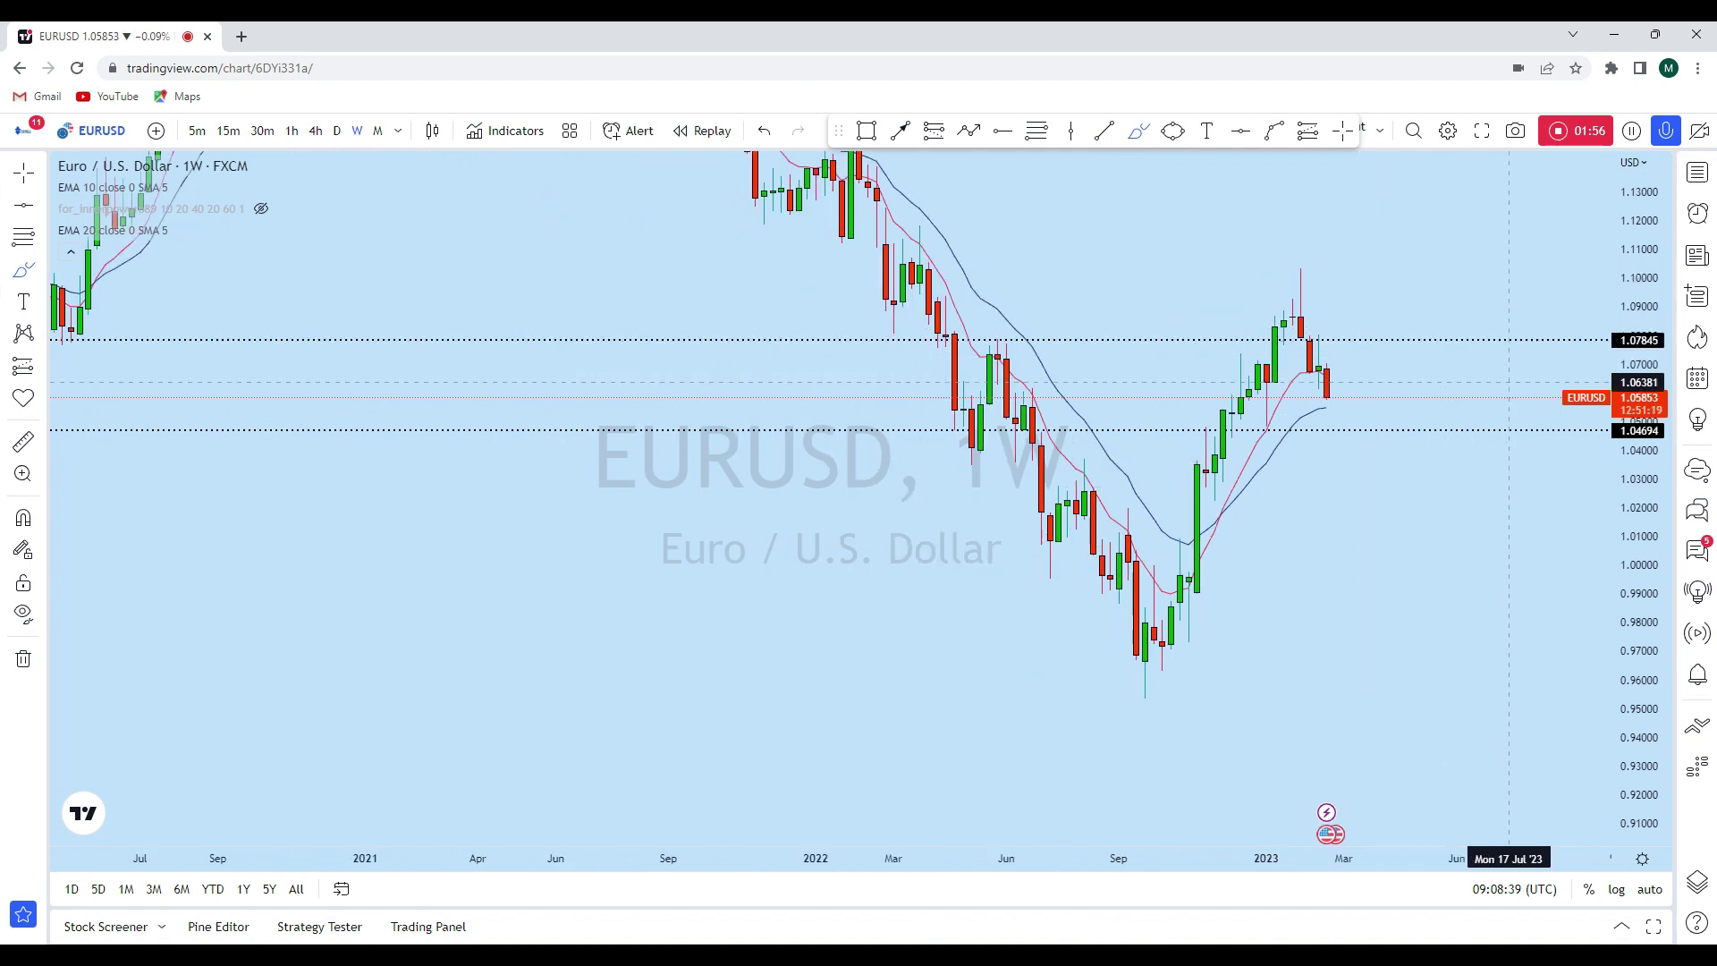
scroll(1596, 403, "up", 5)
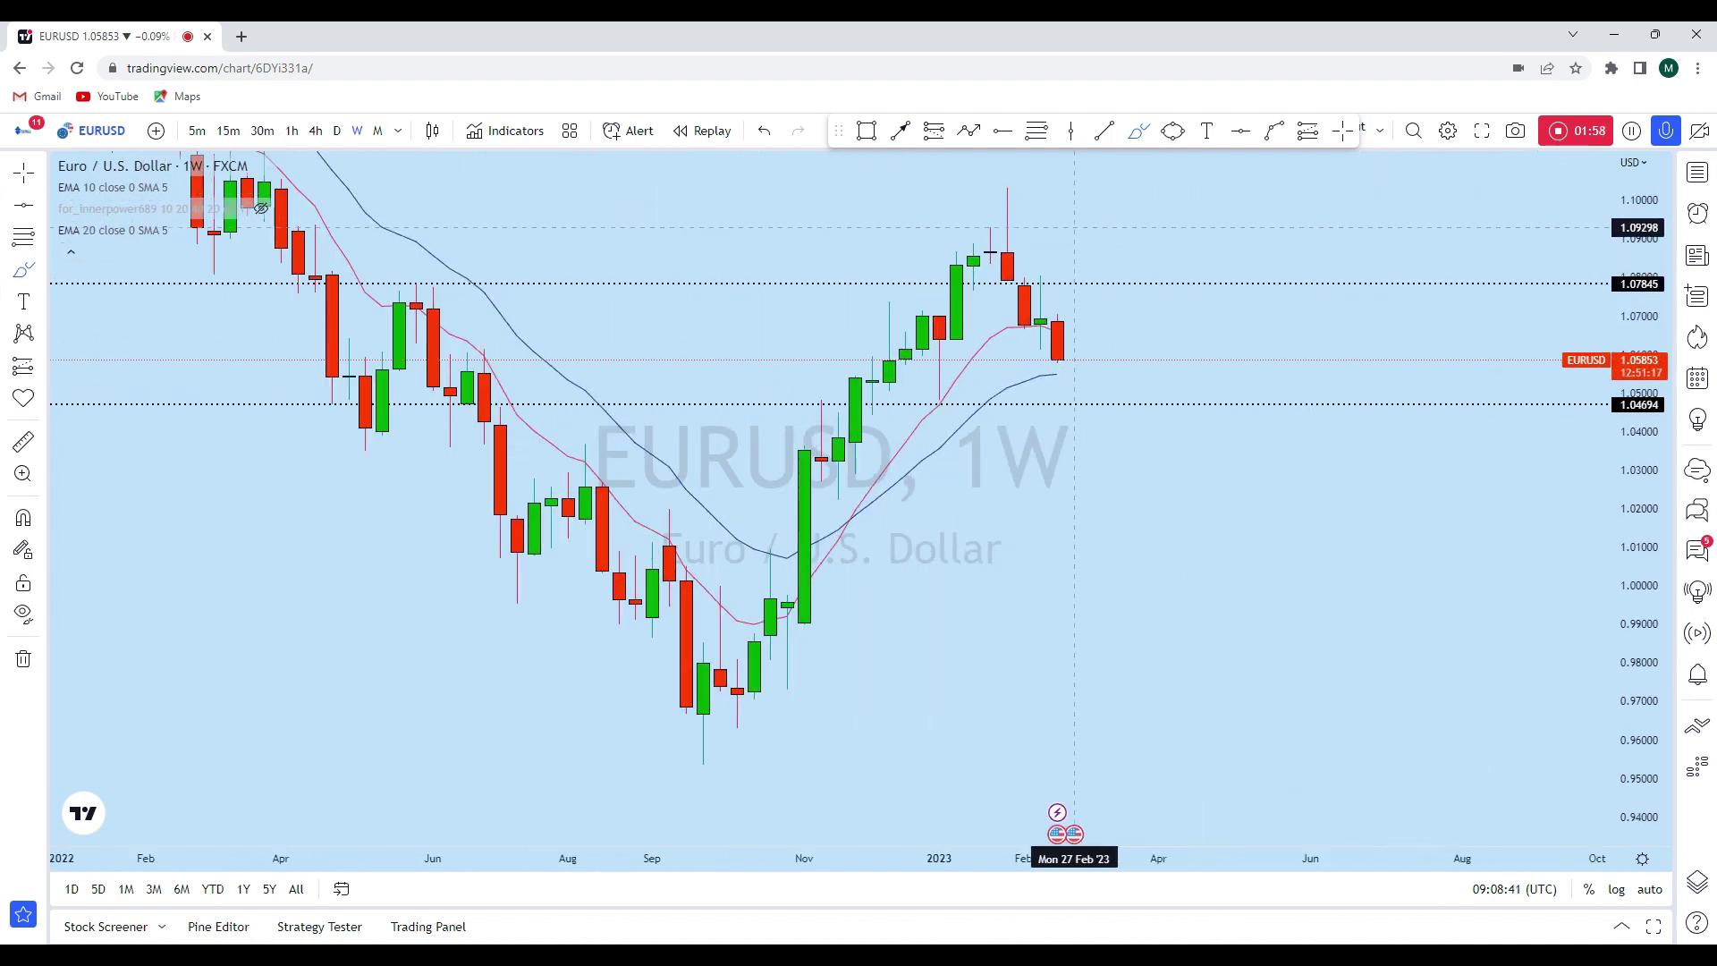
mouse_move(65, 192)
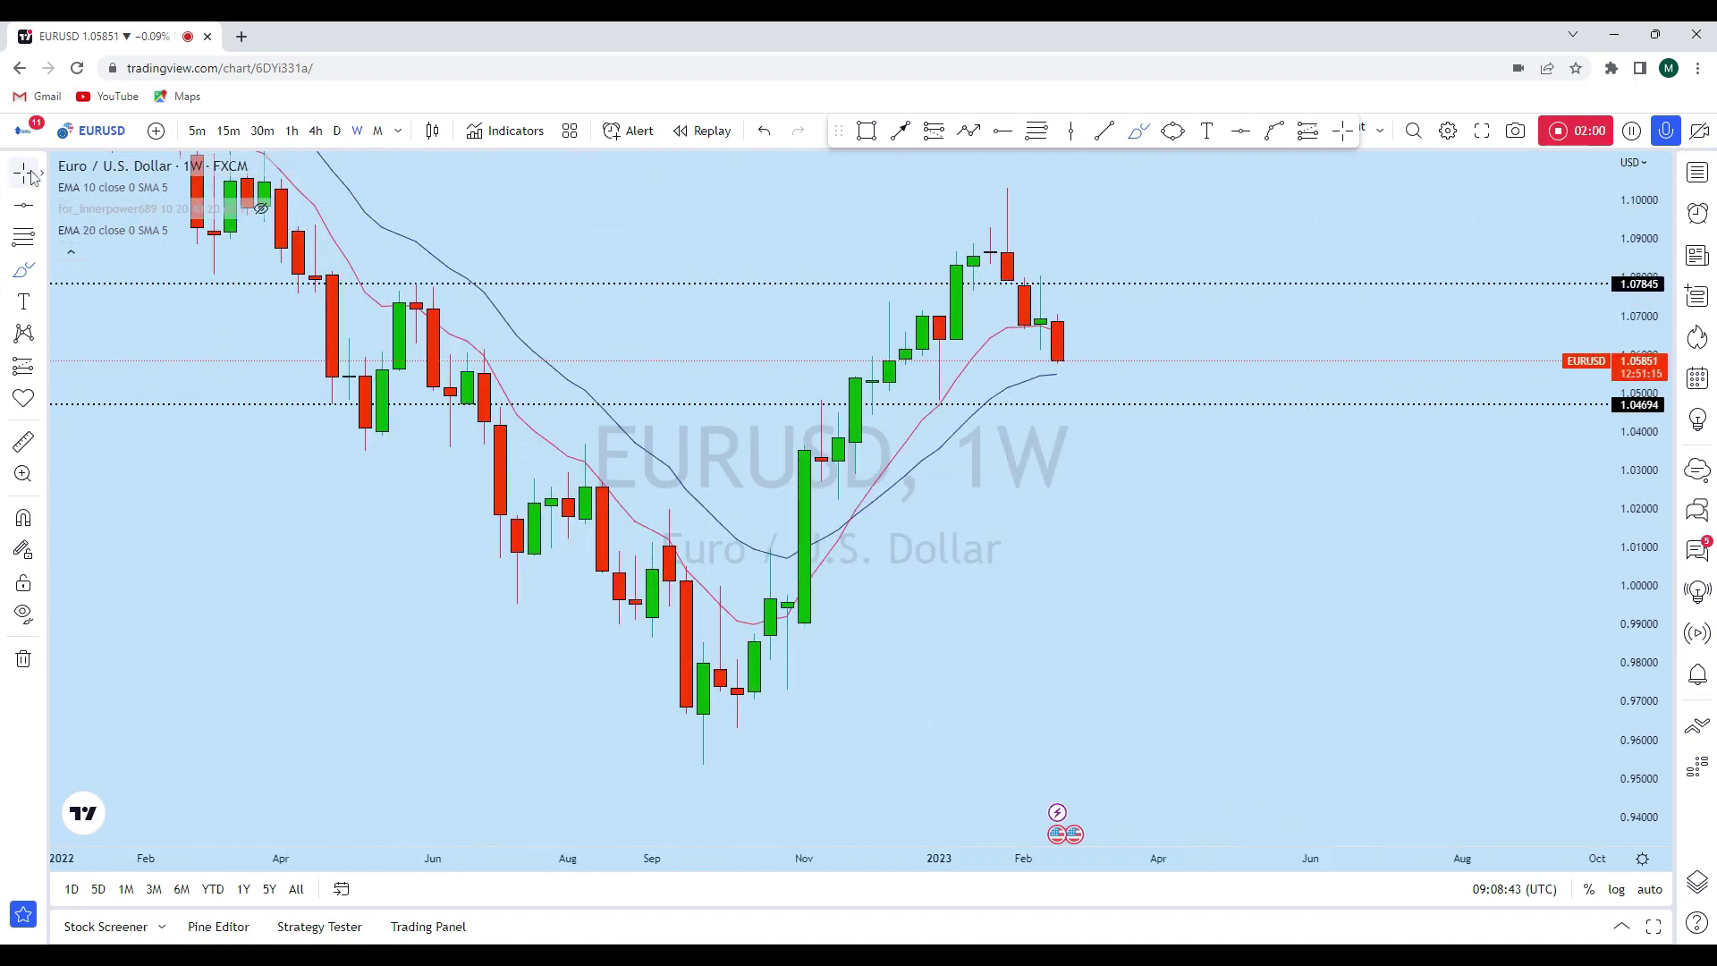
scroll(1252, 268, "up", 2)
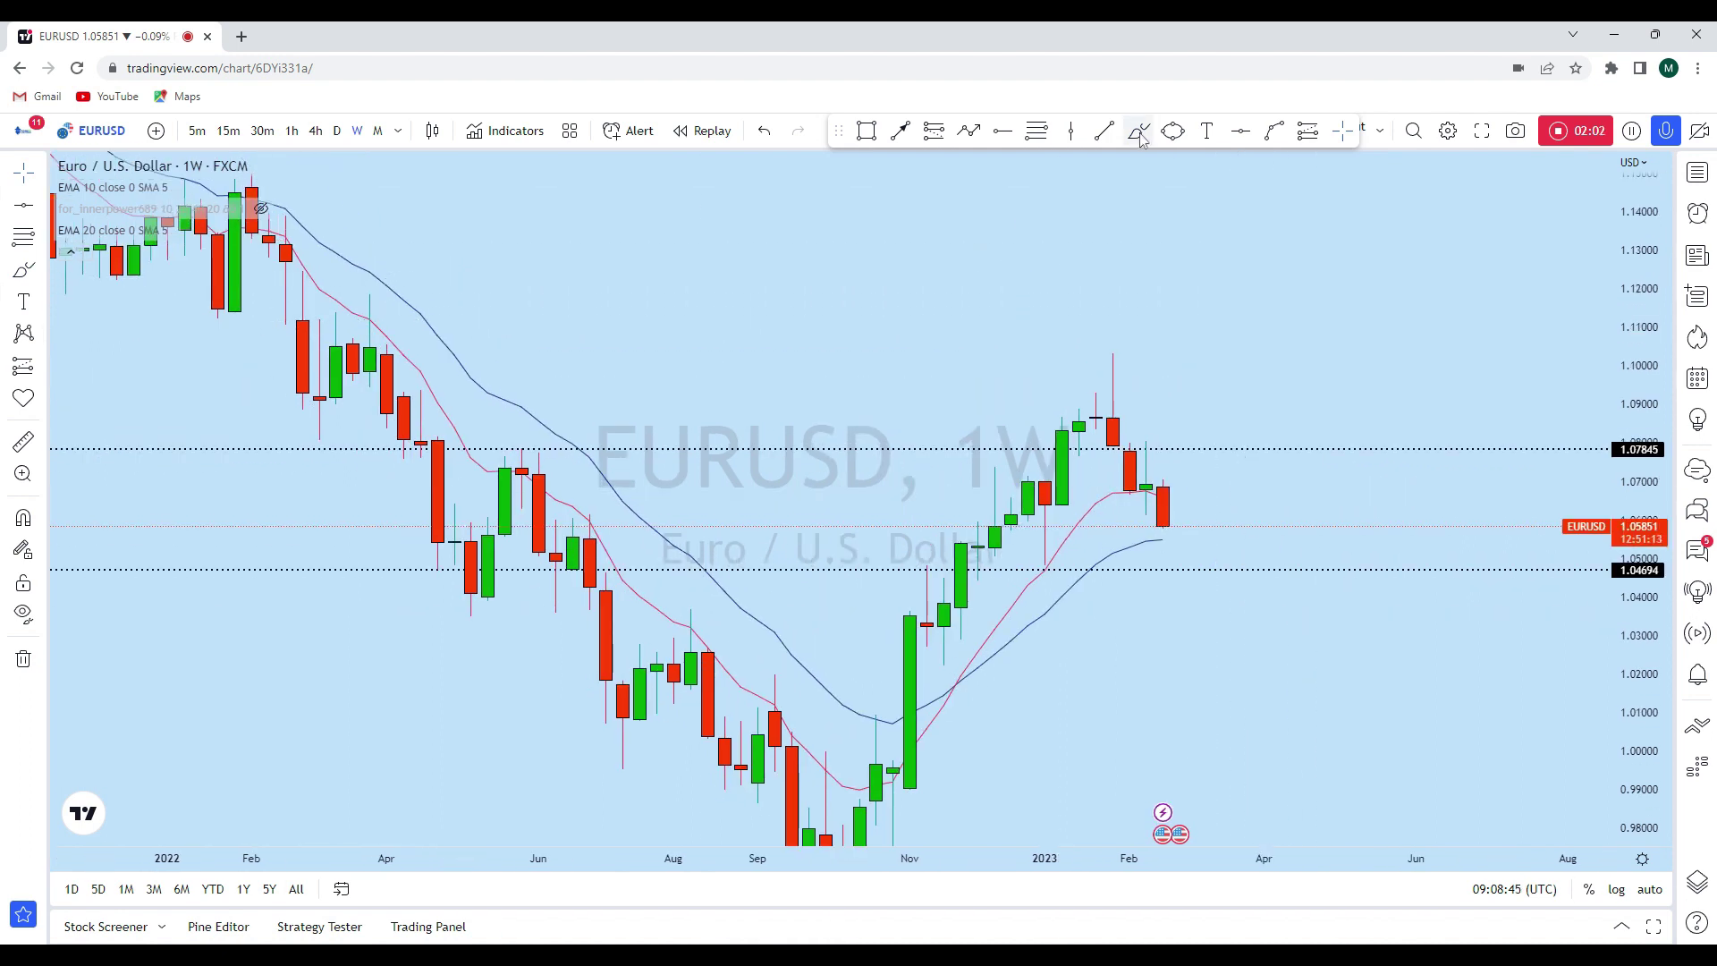
mouse_move(1129, 343)
left_mouse_down()
mouse_move(1095, 343)
mouse_move(1125, 362)
mouse_move(1113, 345)
mouse_move(1112, 439)
left_mouse_up()
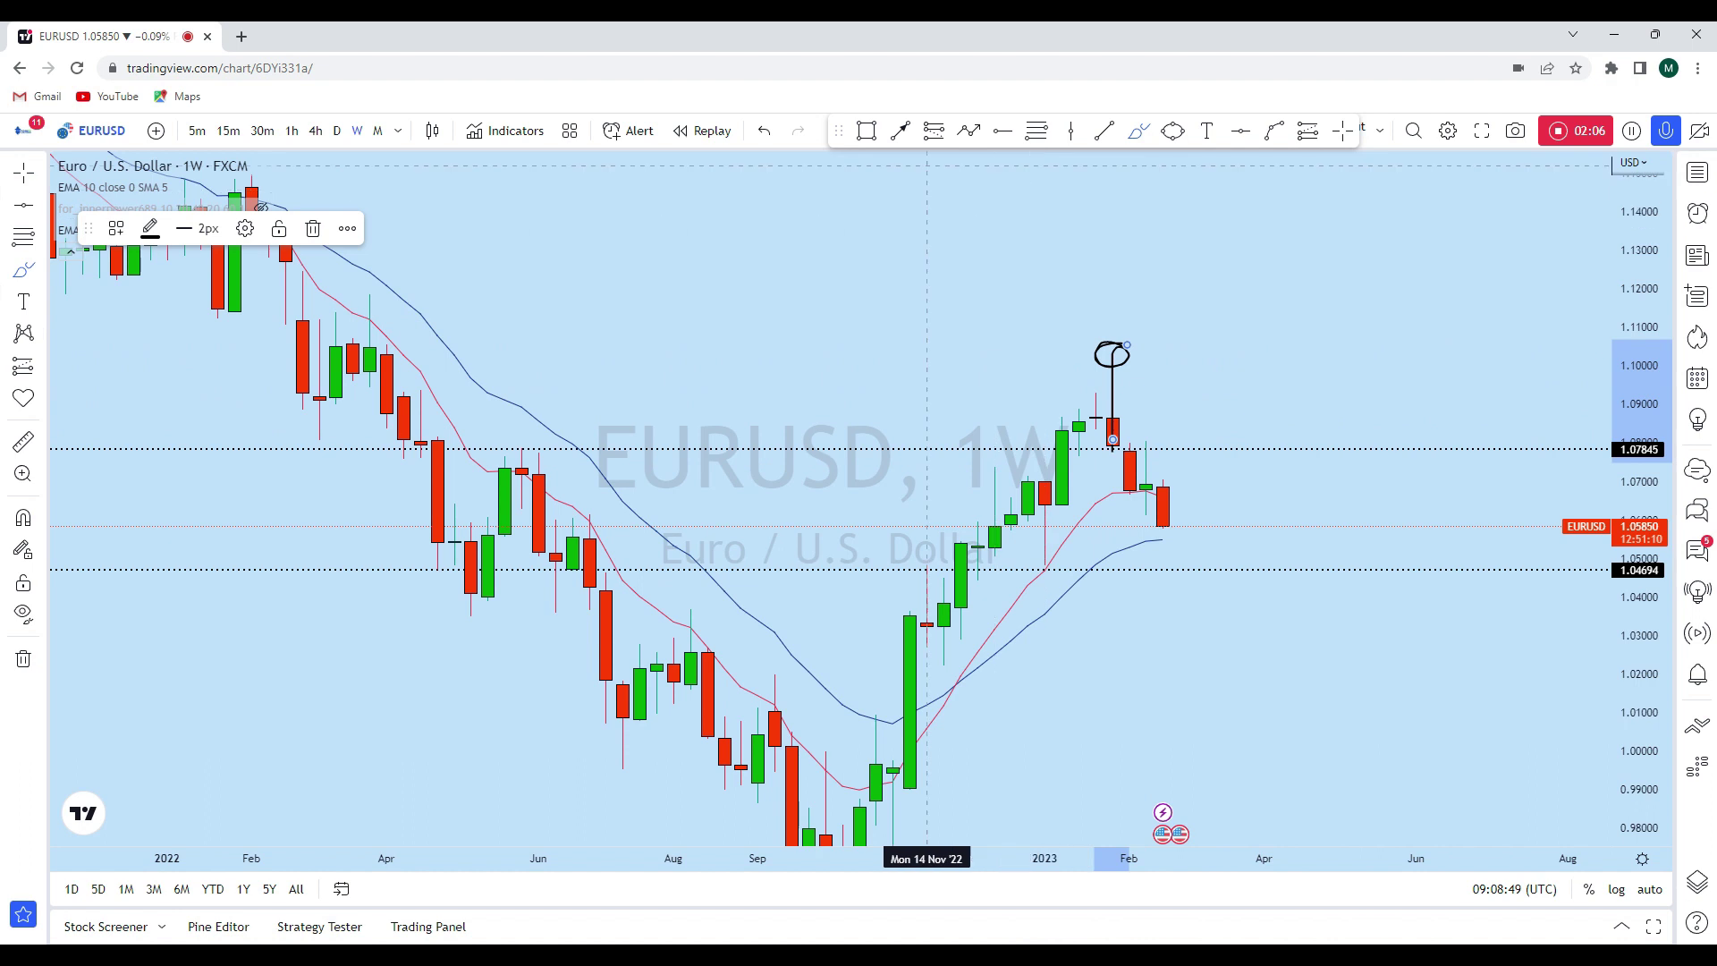
key("ctrl+z")
mouse_move(1112, 368)
left_mouse_down()
mouse_move(1106, 356)
mouse_move(1130, 356)
left_mouse_up()
left_click_drag(1064, 425, 1197, 321)
left_click(763, 131)
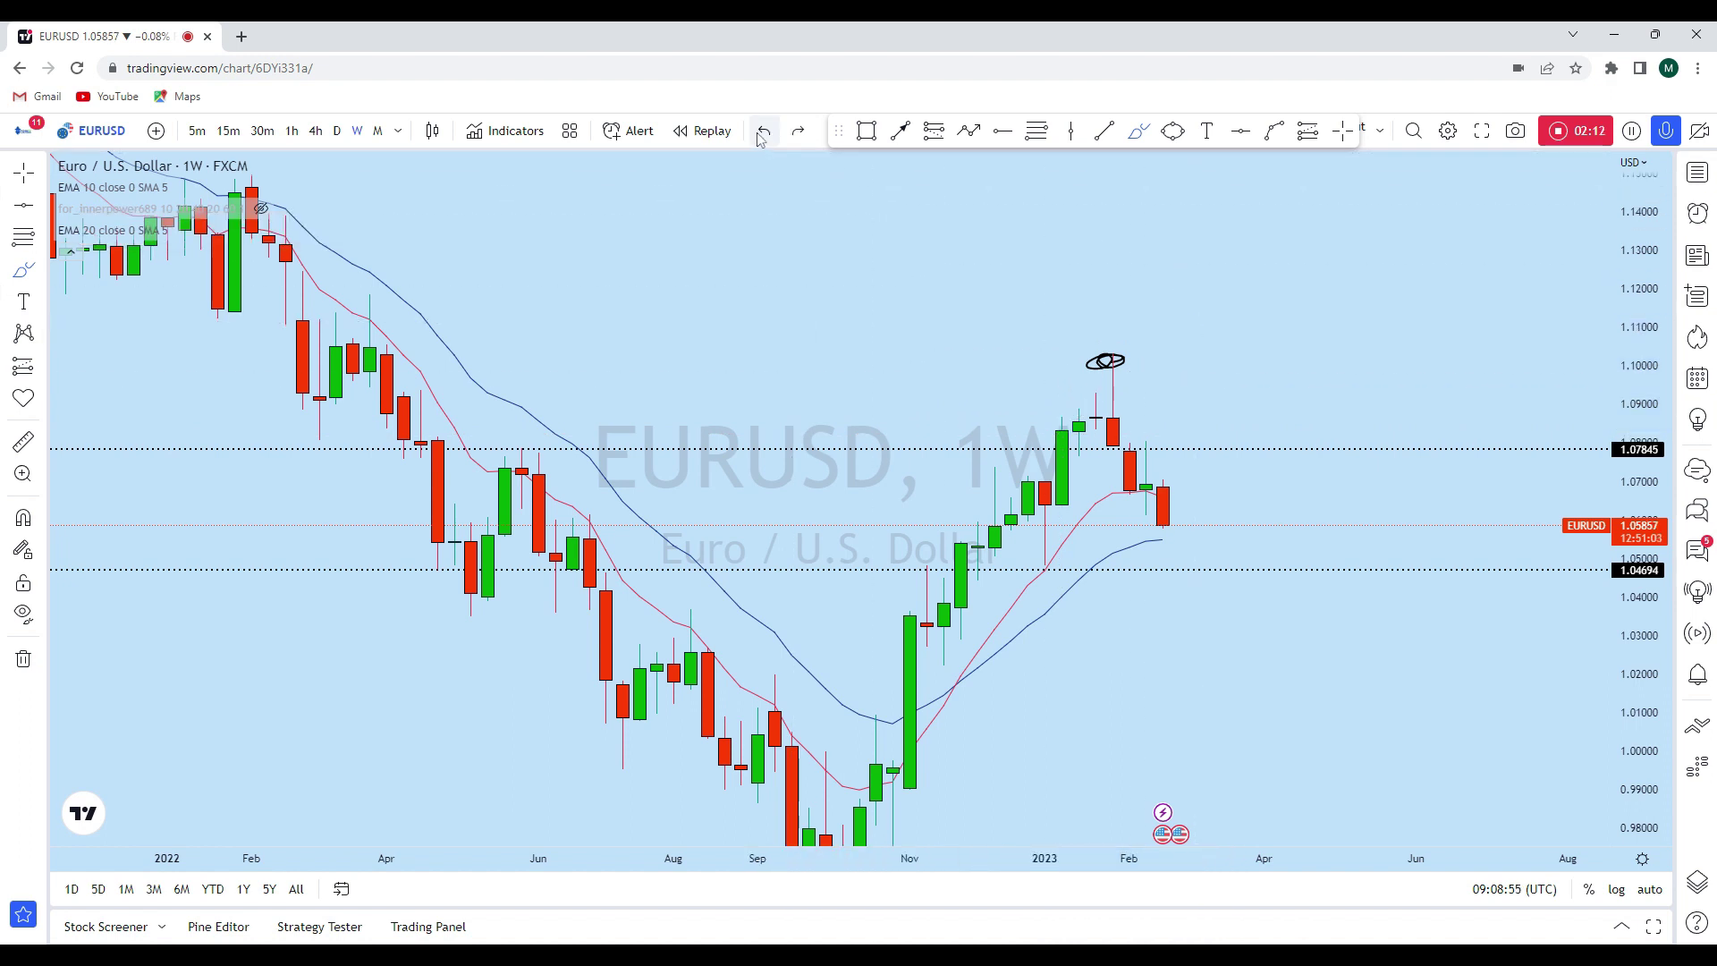
left_click_drag(1113, 352, 1112, 447)
key("ctrl+z")
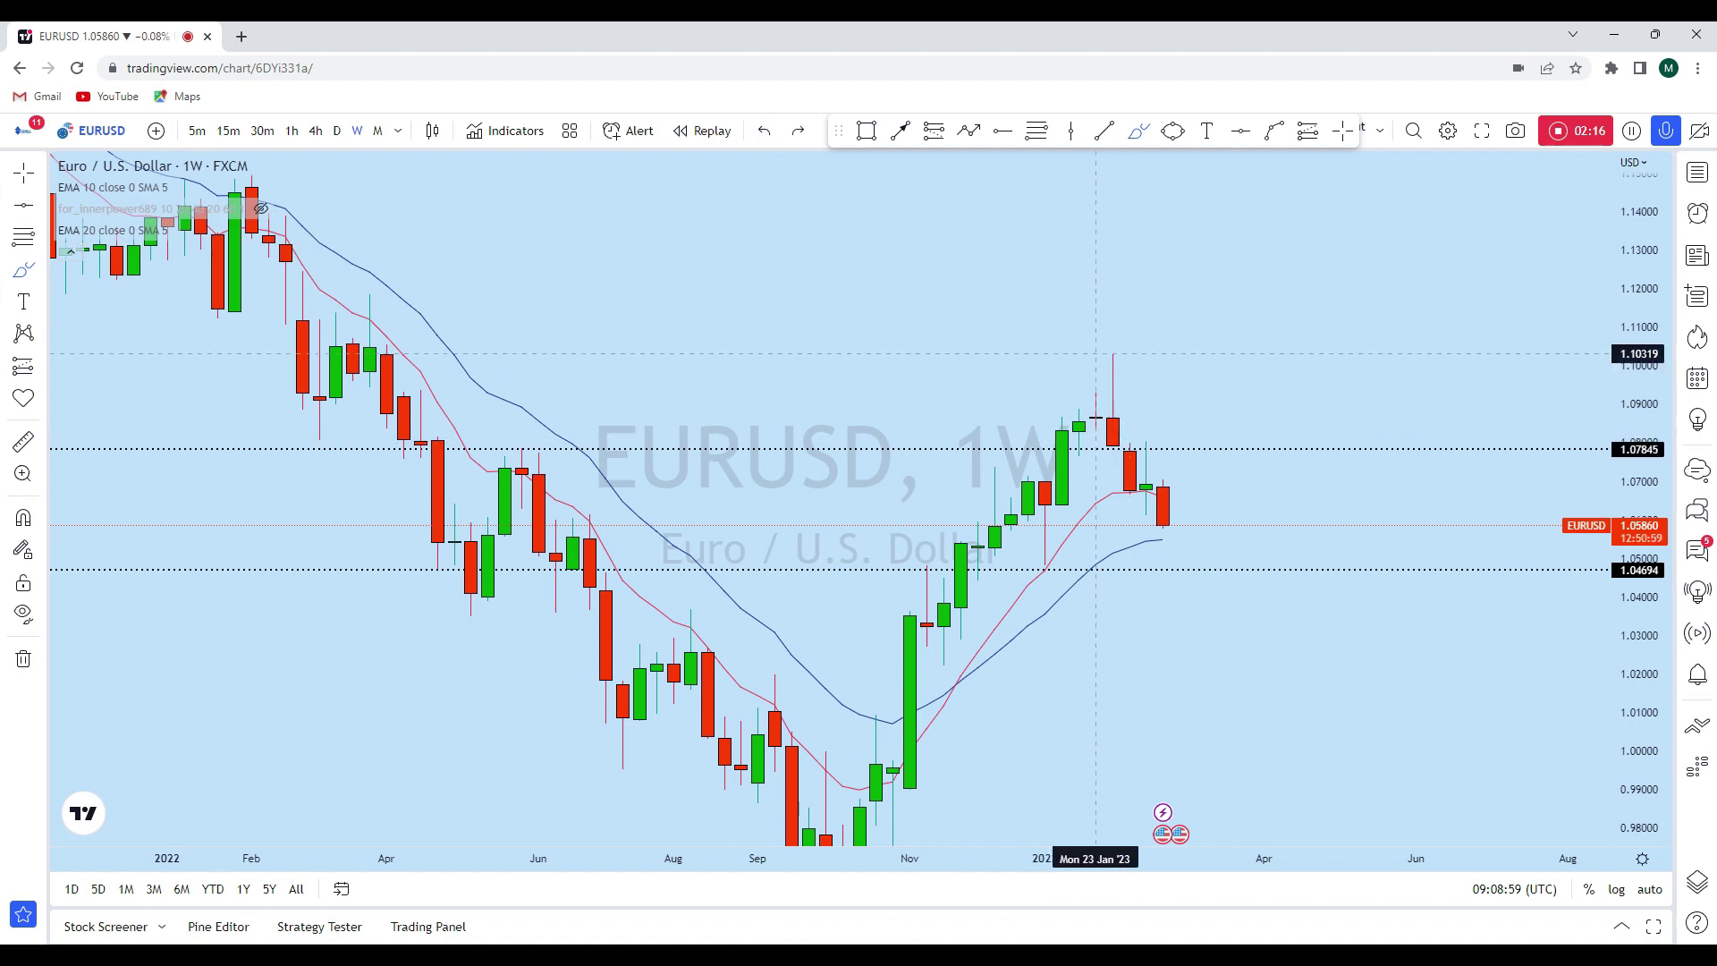
scroll(1299, 345, "up", 2)
mouse_move(1070, 430)
left_mouse_down()
mouse_move(1040, 445)
mouse_move(1073, 433)
mouse_move(1034, 525)
mouse_move(1054, 533)
left_mouse_up()
key("Delete")
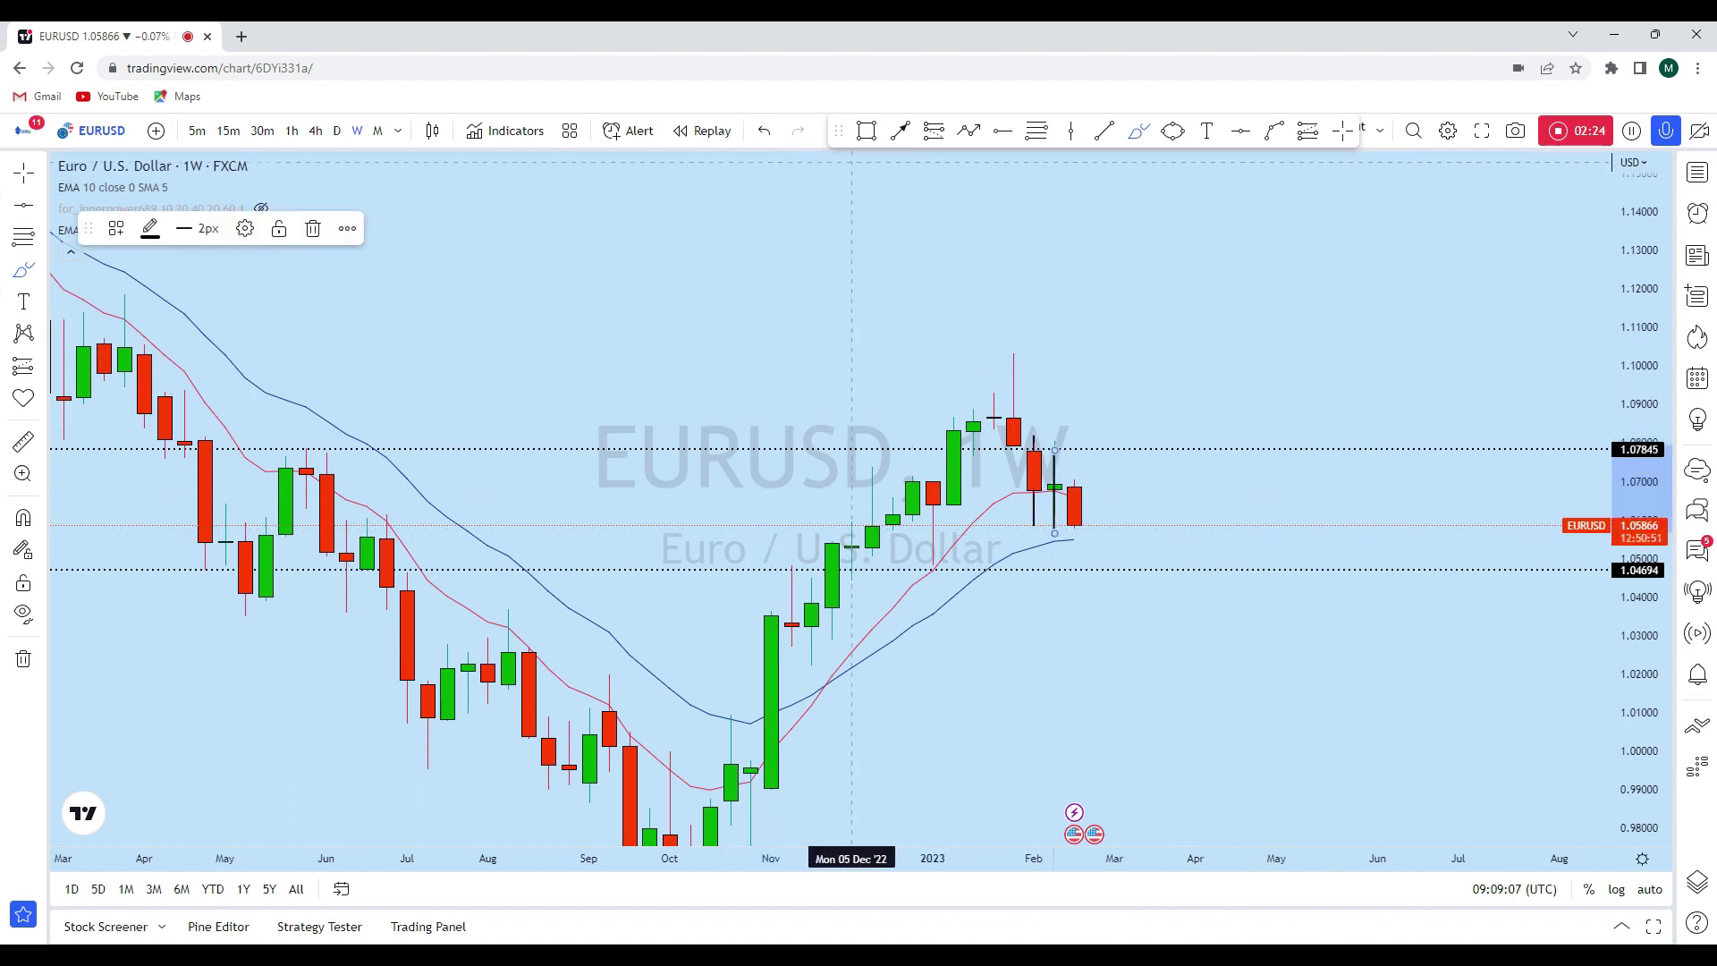
left_click(763, 131)
scroll(989, 402, "down", 3)
left_click_drag(1190, 337, 1165, 362)
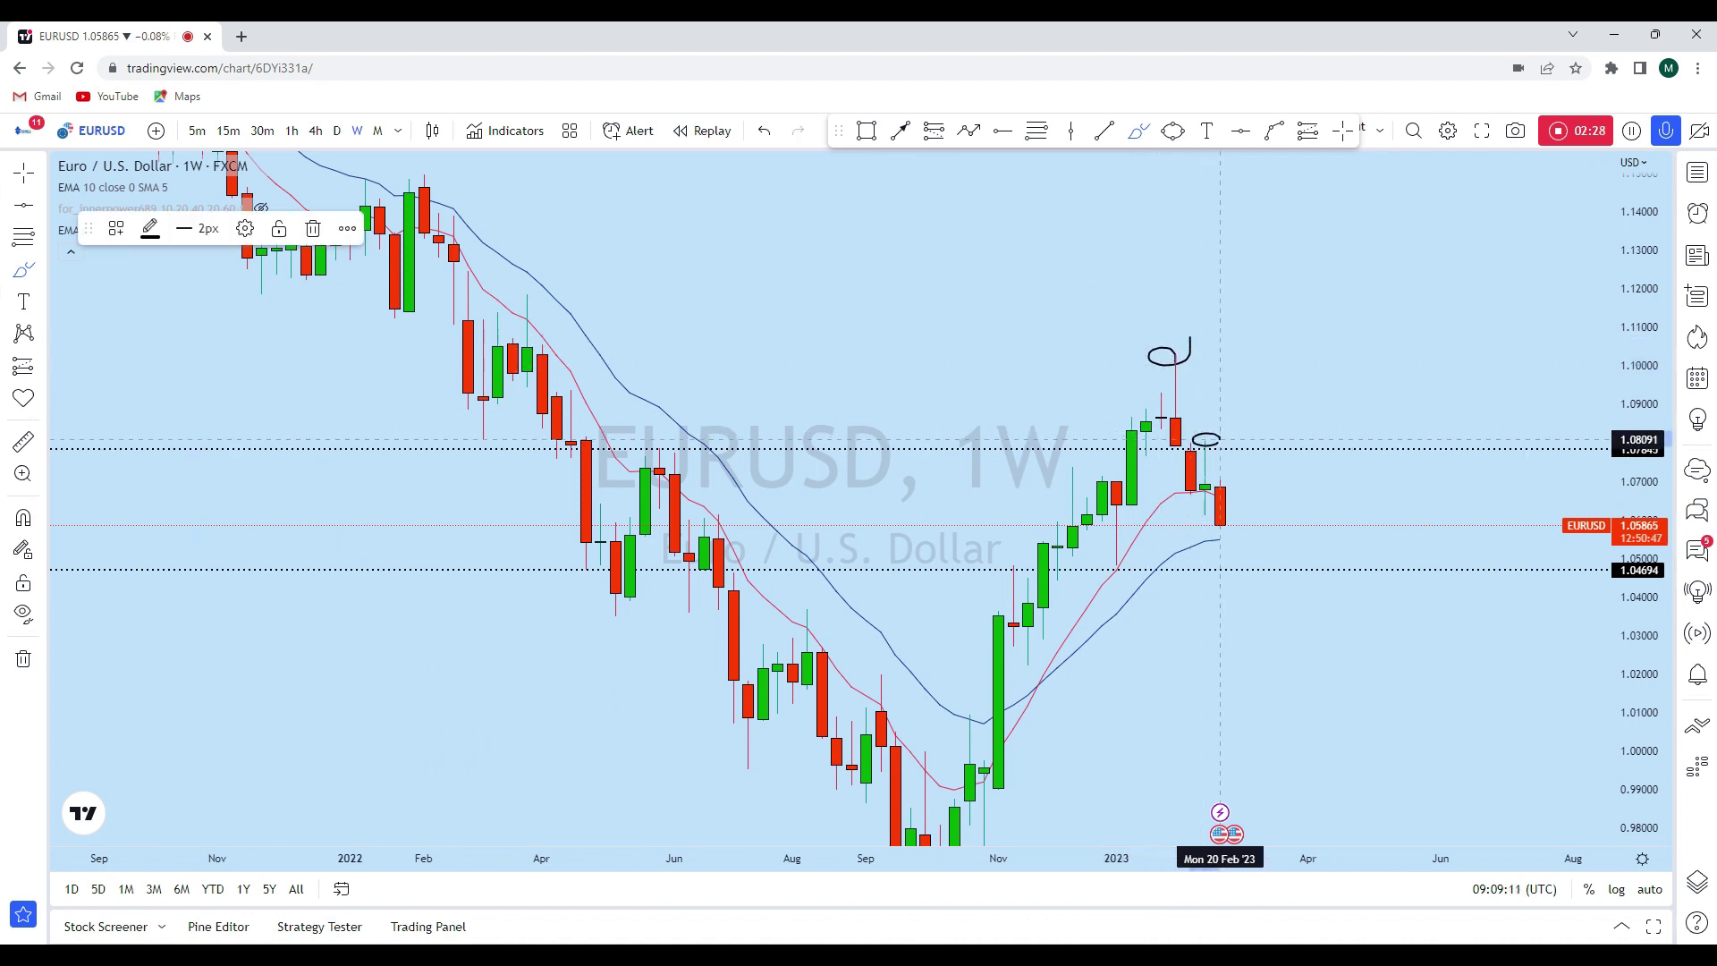
left_click(763, 132)
left_click(764, 131)
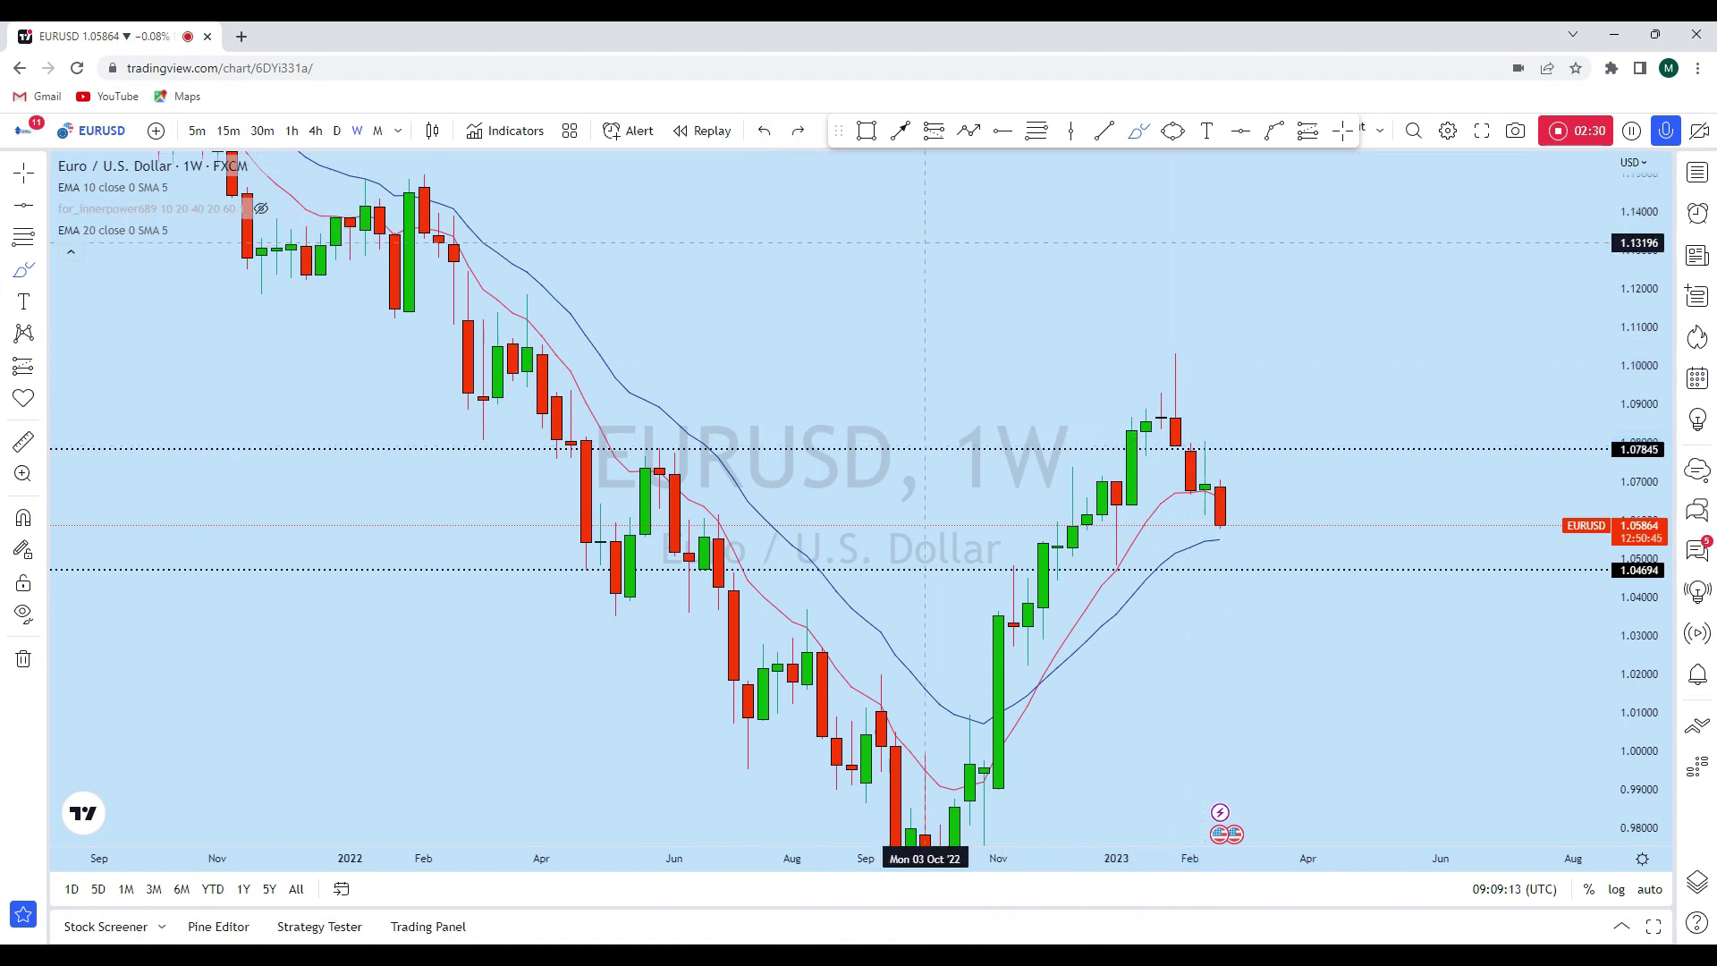
Step: Circle the February high near 1.10 with the brush, undoing the extra December circle
scroll(1368, 447, "up", 2)
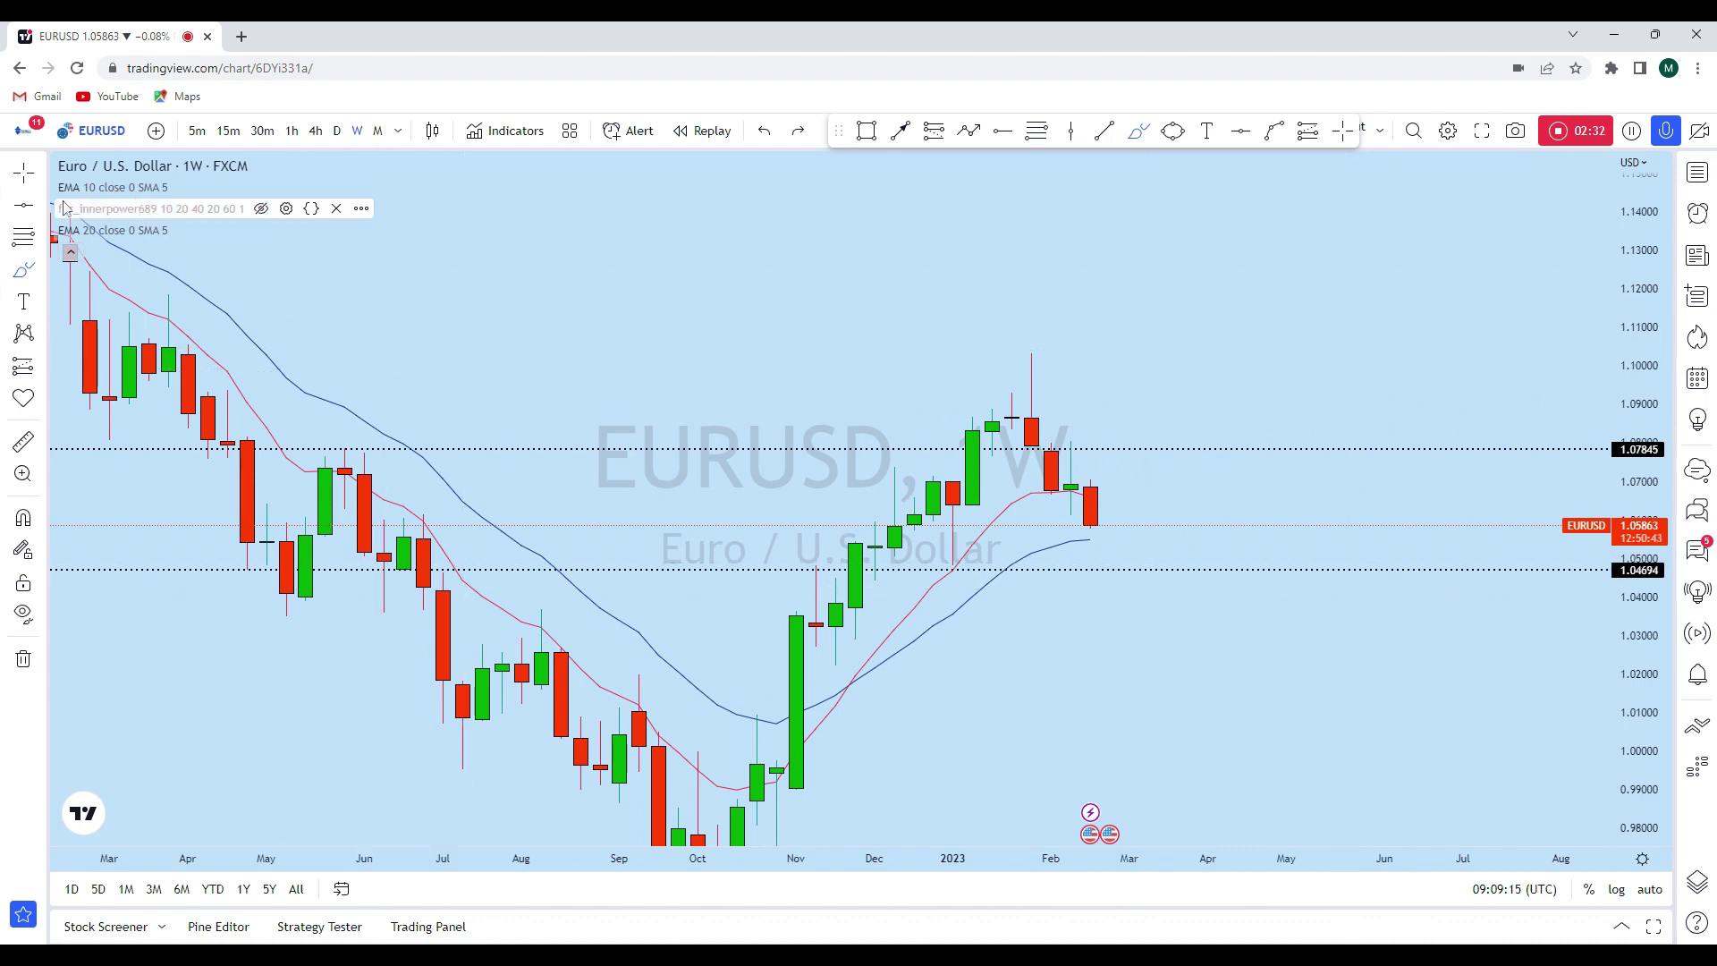
scroll(1207, 448, "down", 2)
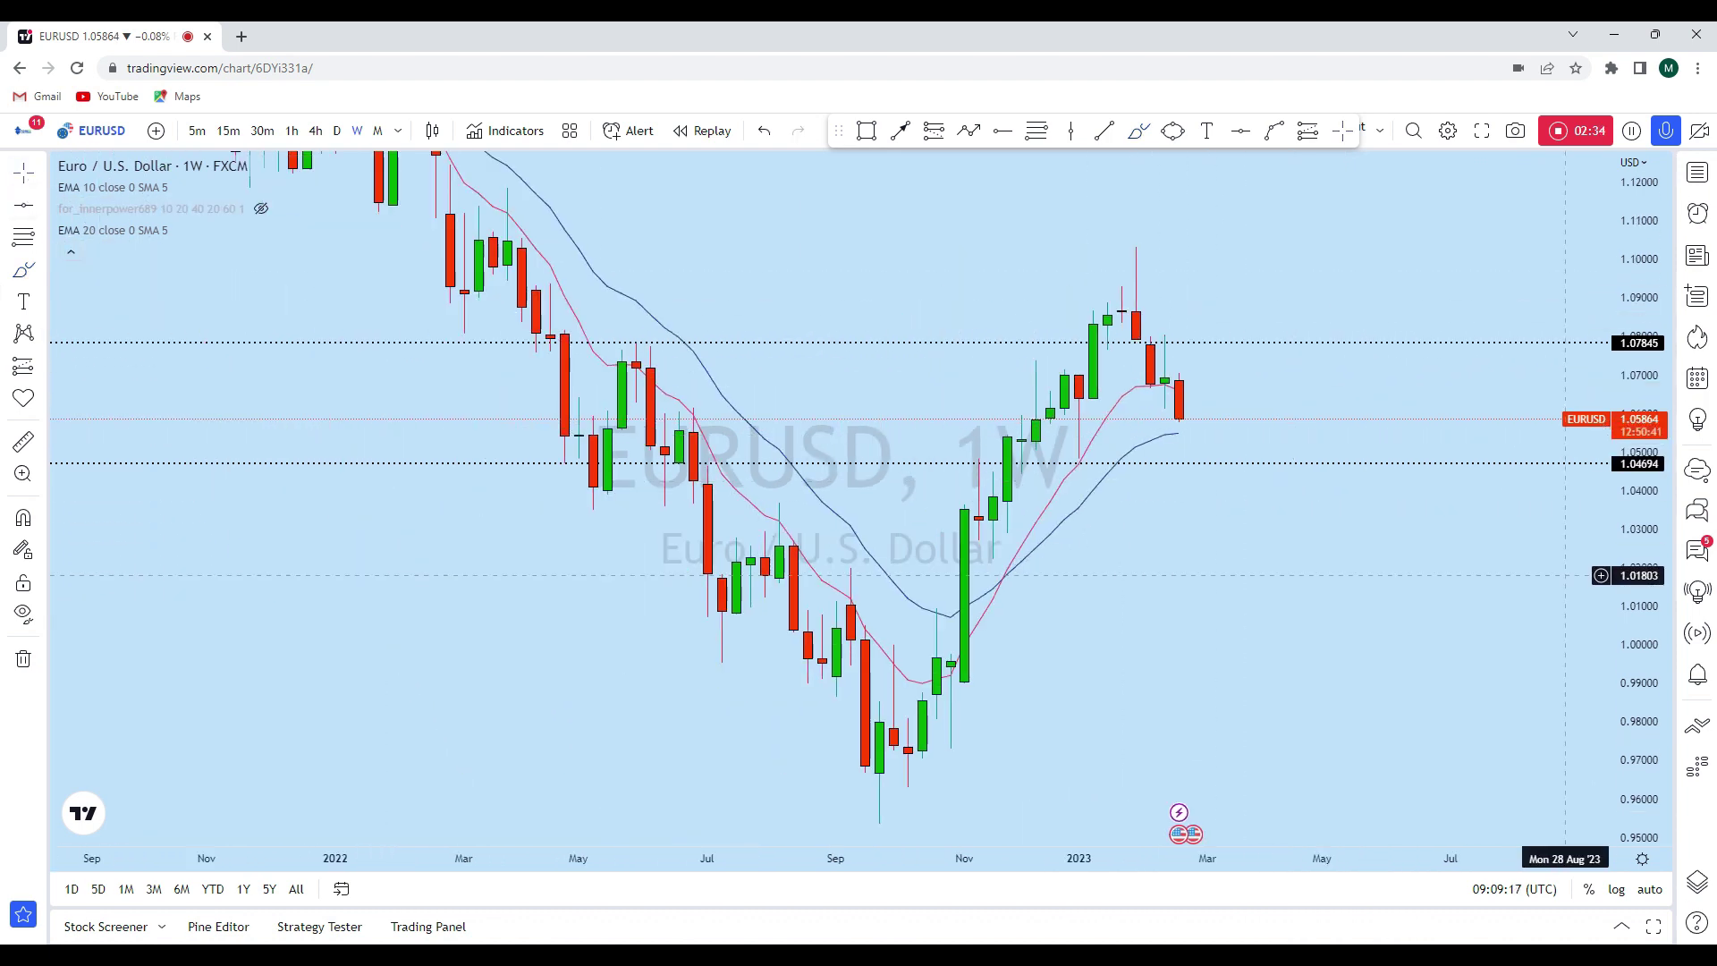
scroll(1565, 575, "up", 2)
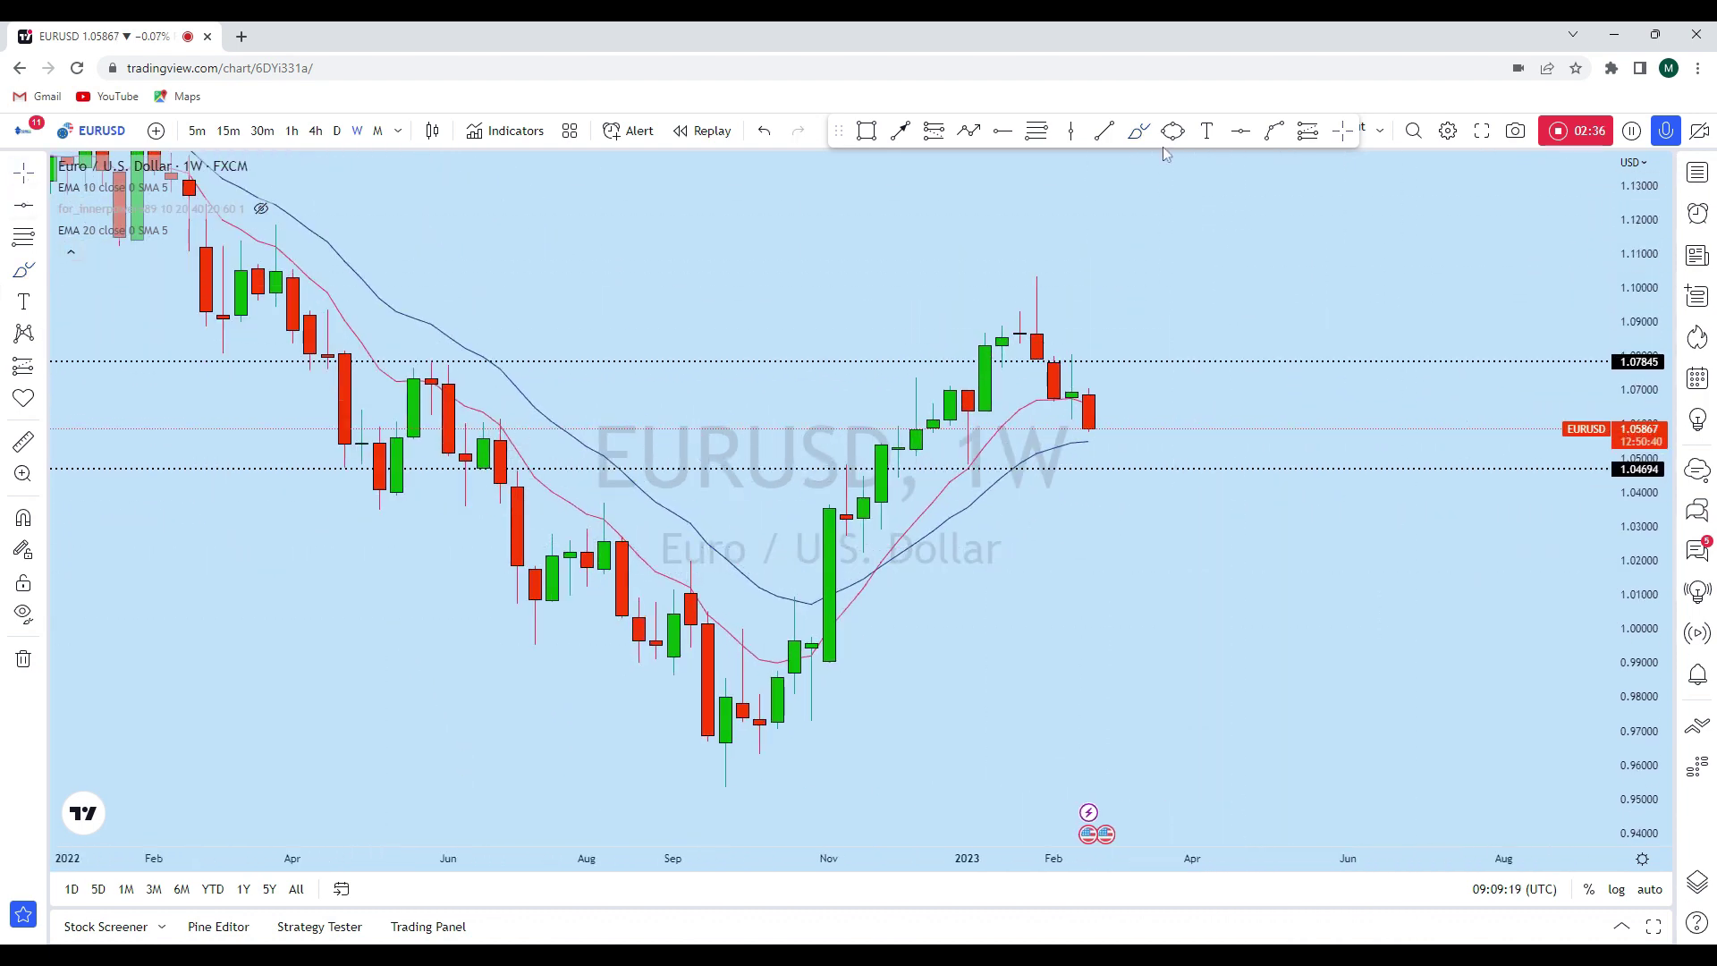
left_click(1138, 131)
left_click_drag(1021, 289, 1051, 293)
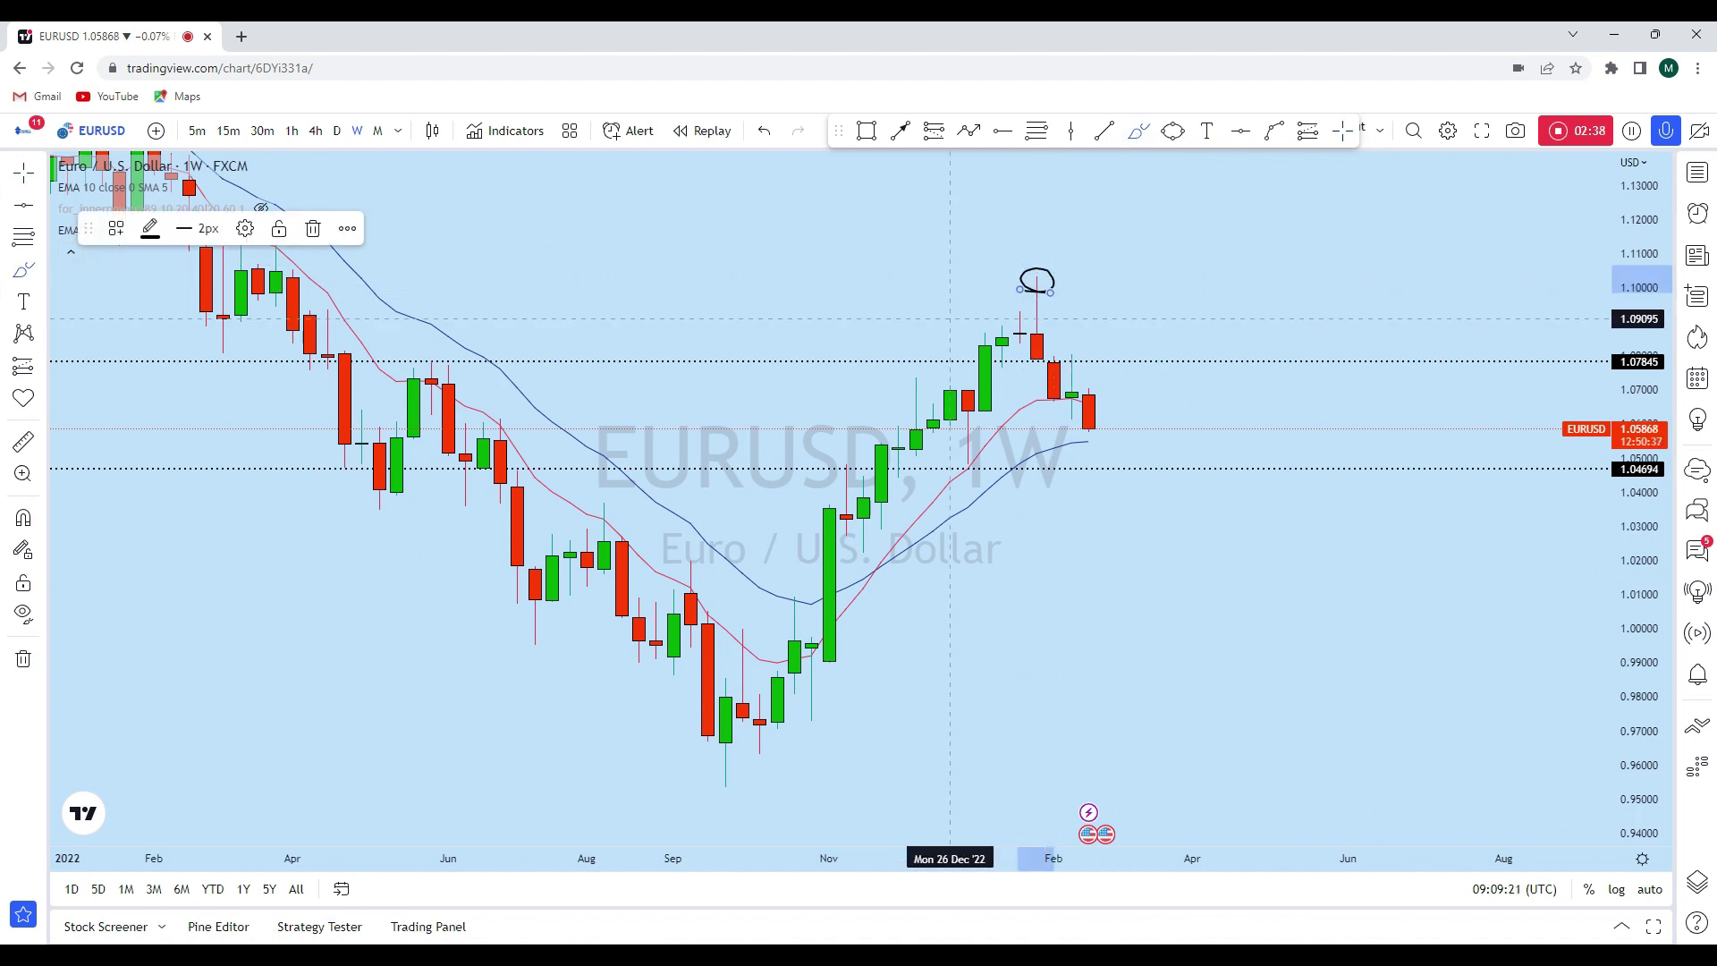
mouse_move(957, 376)
left_mouse_down()
mouse_move(894, 380)
mouse_move(1072, 378)
left_mouse_up()
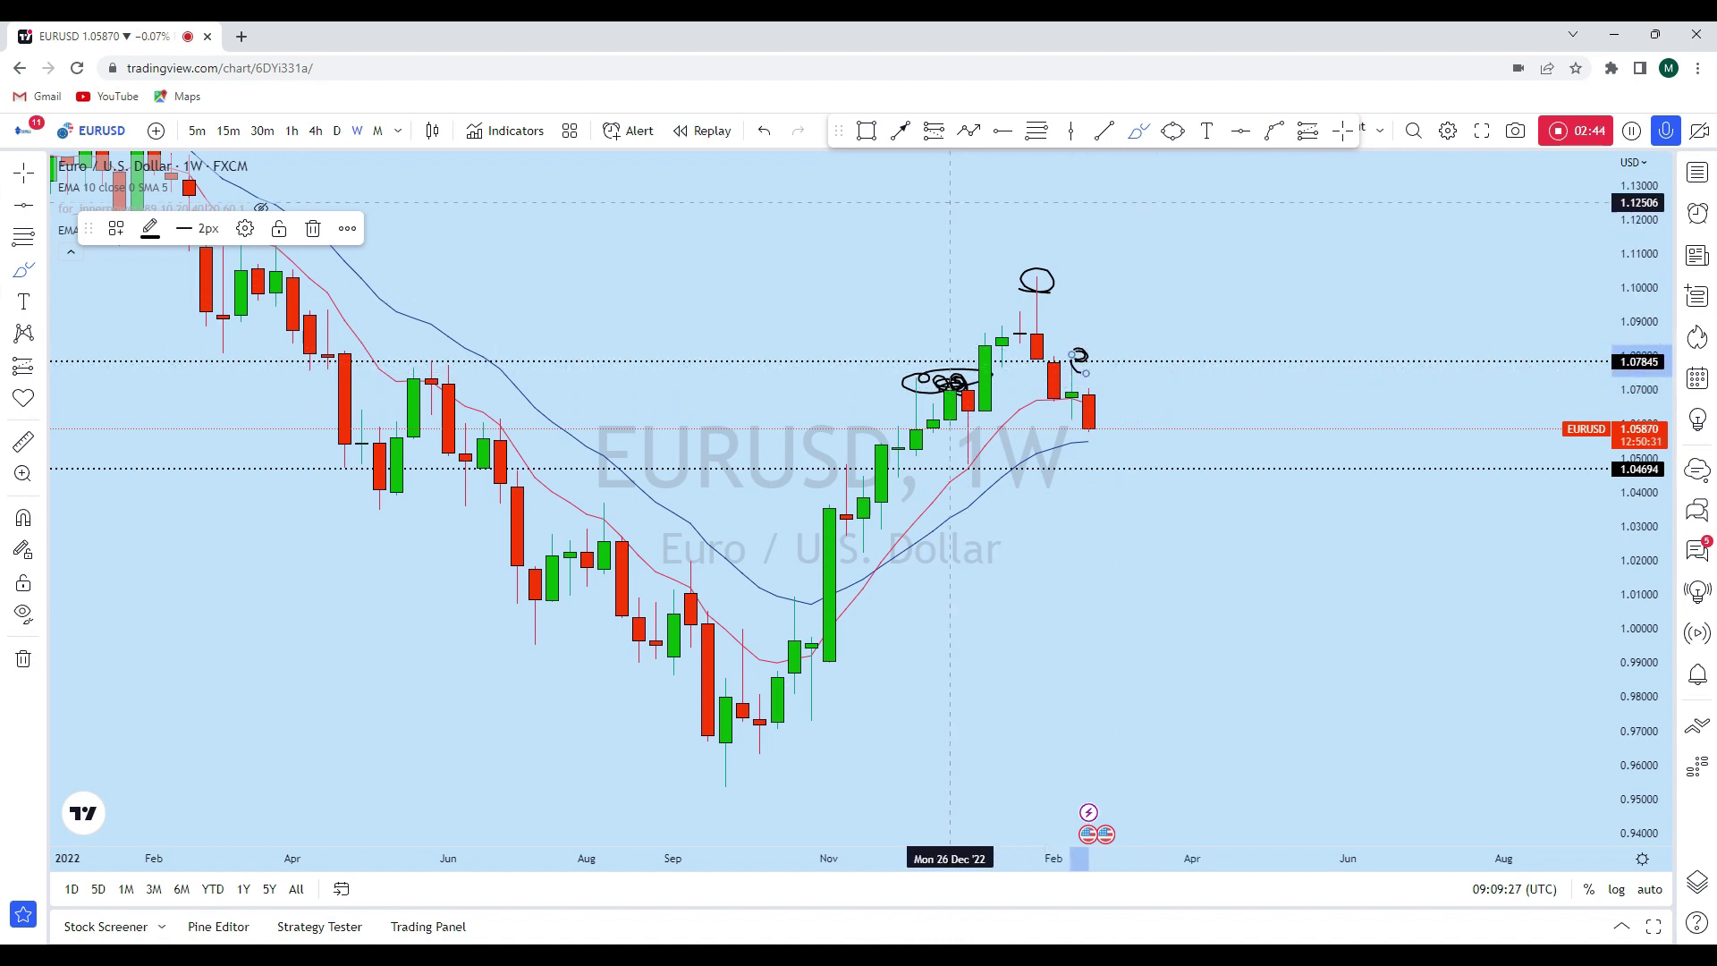
left_click(767, 131)
left_click(768, 130)
left_click(767, 131)
Step: Discard trial drop sketches toward 1.010 and 0.98, then add a horizontal support line at 1.00044
mouse_move(1091, 432)
left_mouse_down()
mouse_move(1114, 456)
mouse_move(1123, 593)
mouse_move(1243, 581)
left_mouse_up()
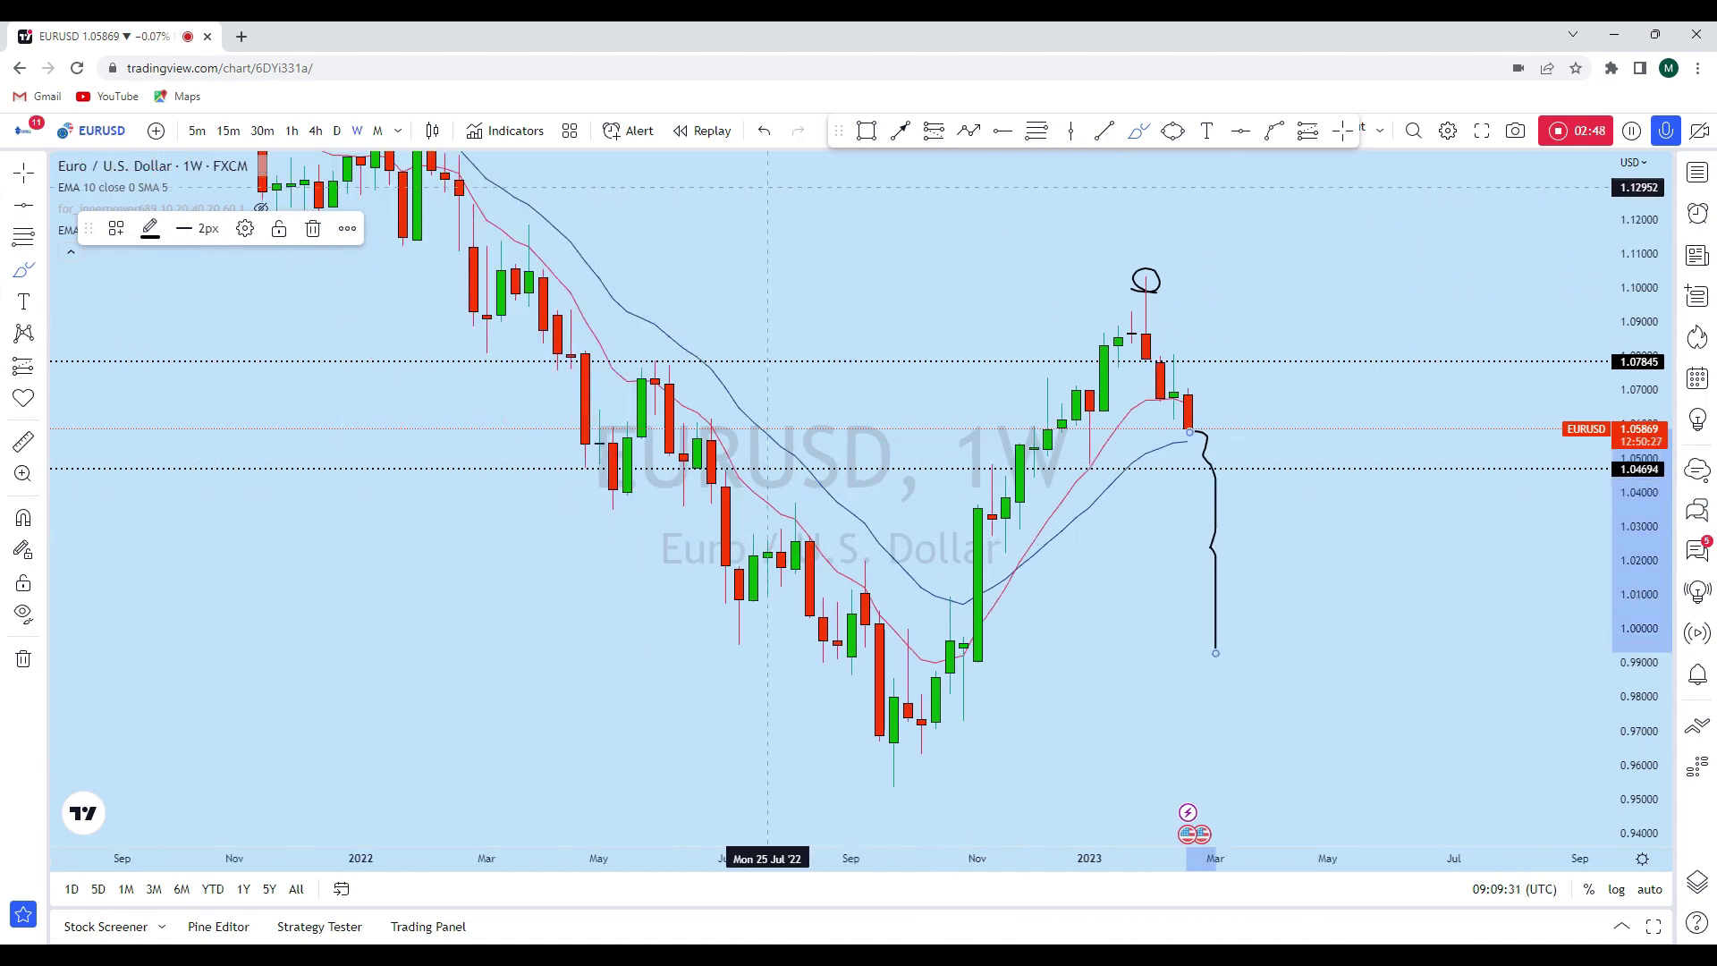
key("Delete")
mouse_move(1189, 436)
left_mouse_down()
mouse_move(1246, 567)
mouse_move(1258, 700)
left_mouse_up()
key("Delete")
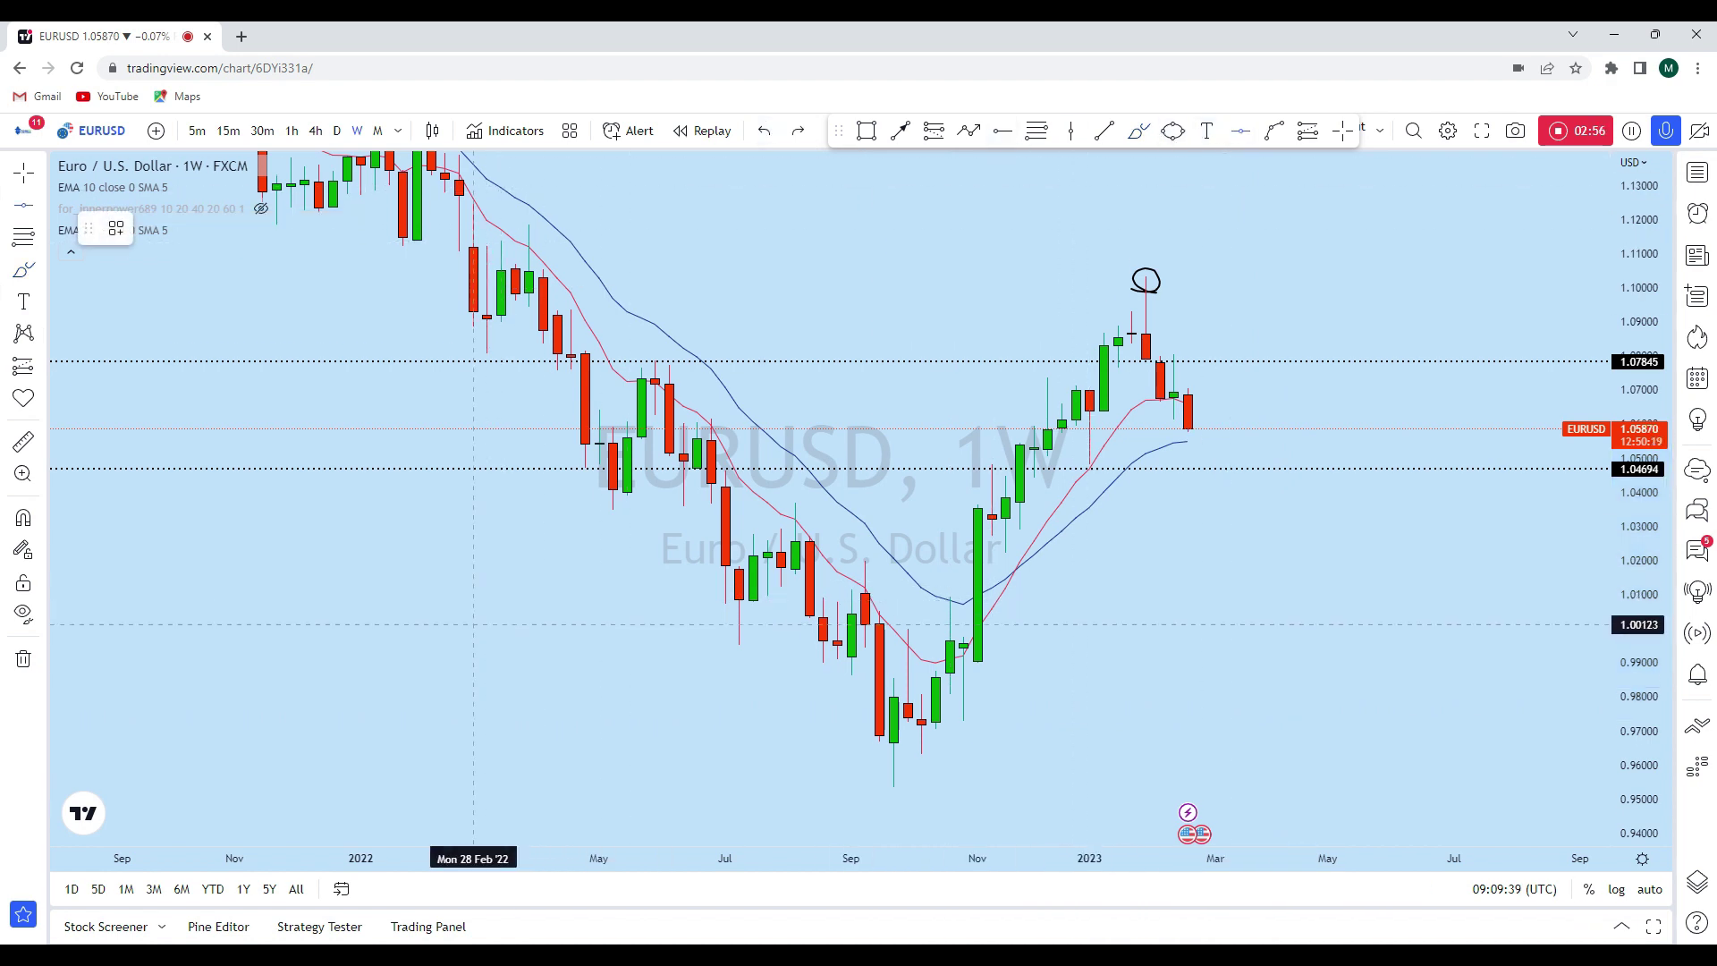
left_click(473, 627)
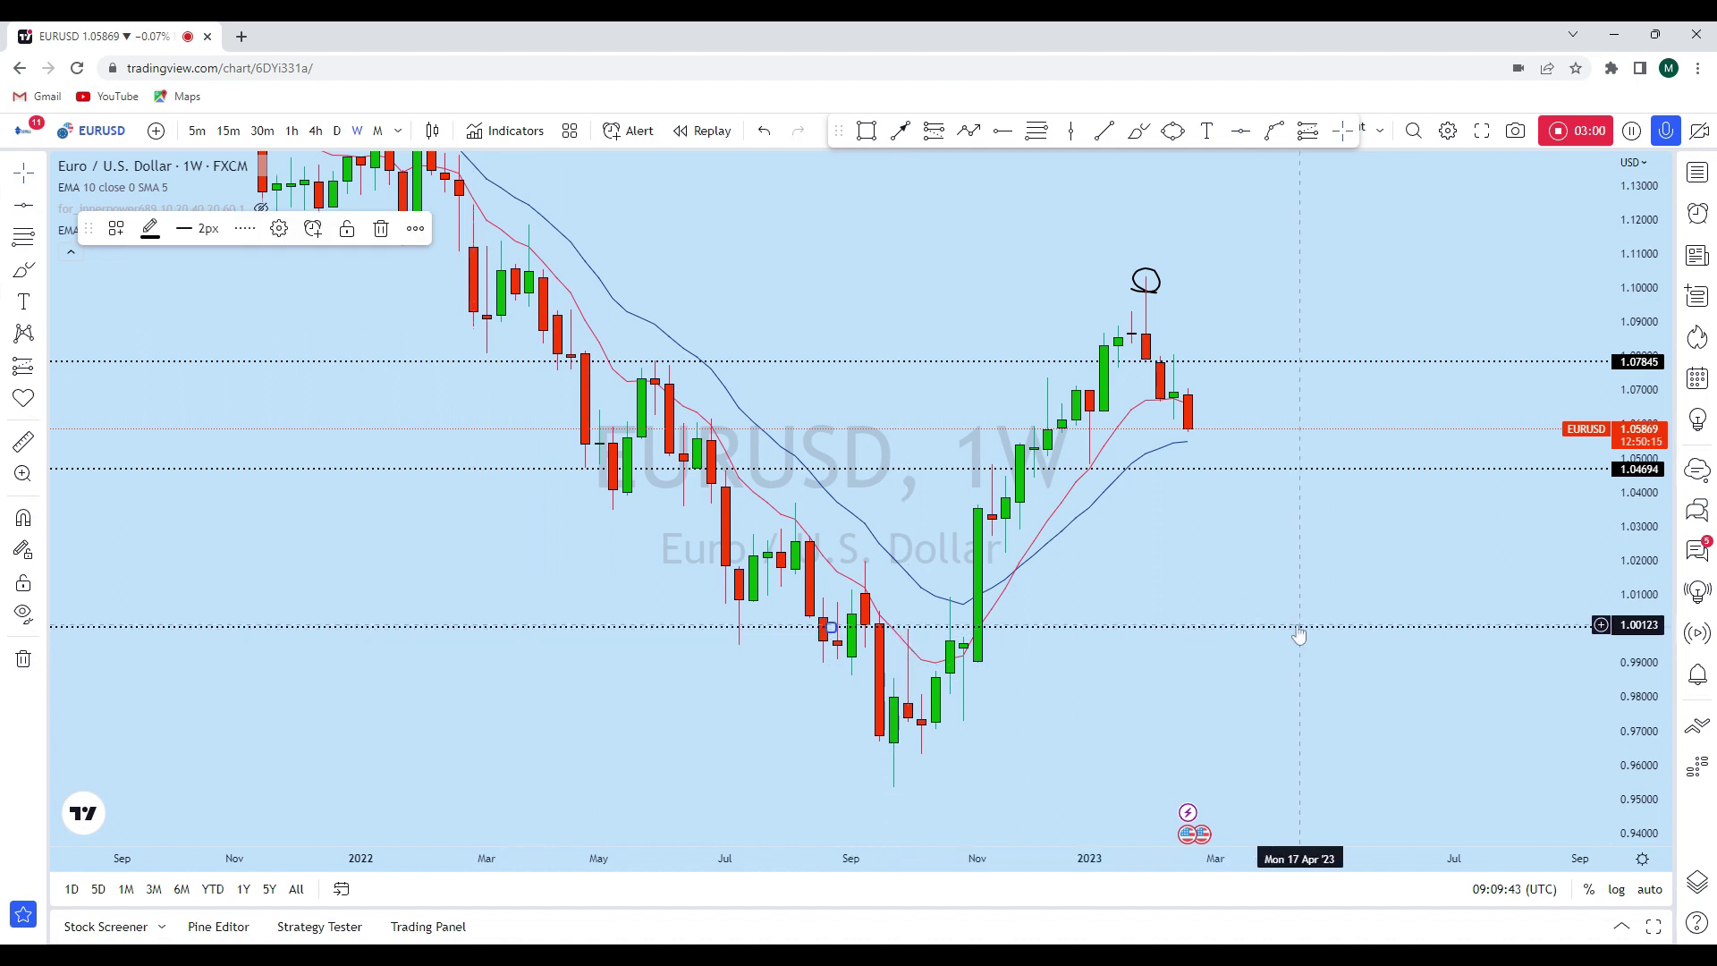
Step: Try brush circles on the 1.00 line and a drop sketch toward 1.04694, then undo them
left_click(1139, 131)
mouse_move(898, 628)
left_mouse_down()
mouse_move(930, 620)
mouse_move(901, 628)
left_mouse_up()
left_click_drag(1328, 624, 1314, 619)
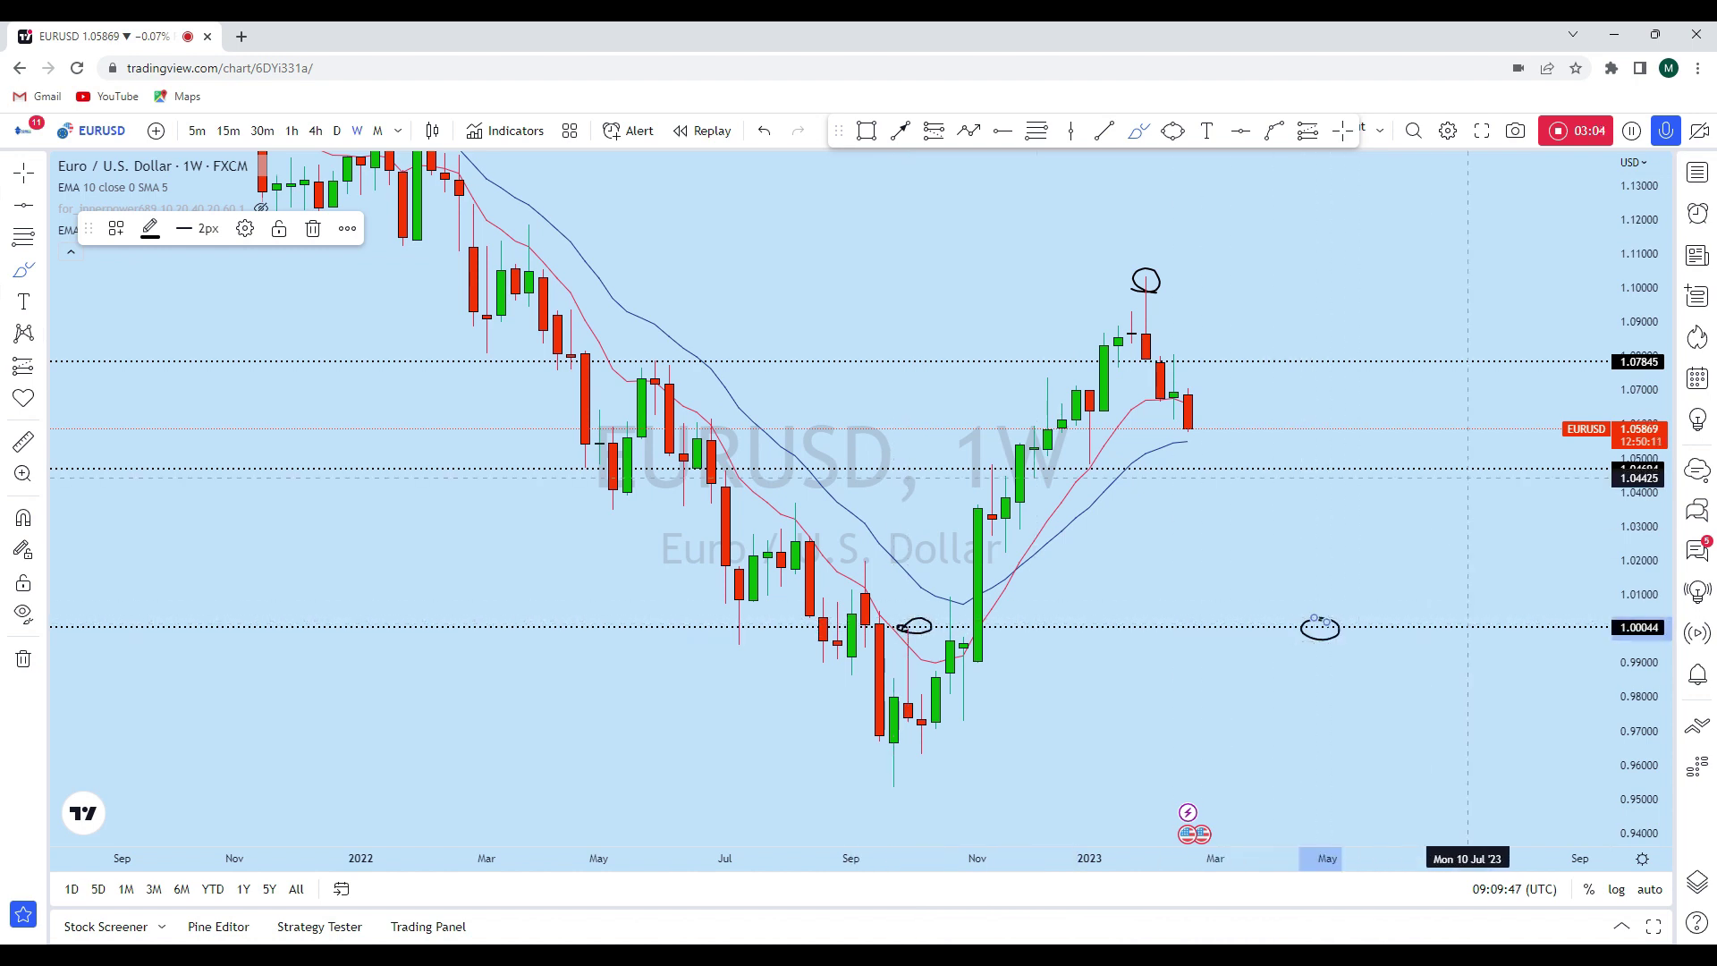
left_click(764, 131)
left_click(764, 131)
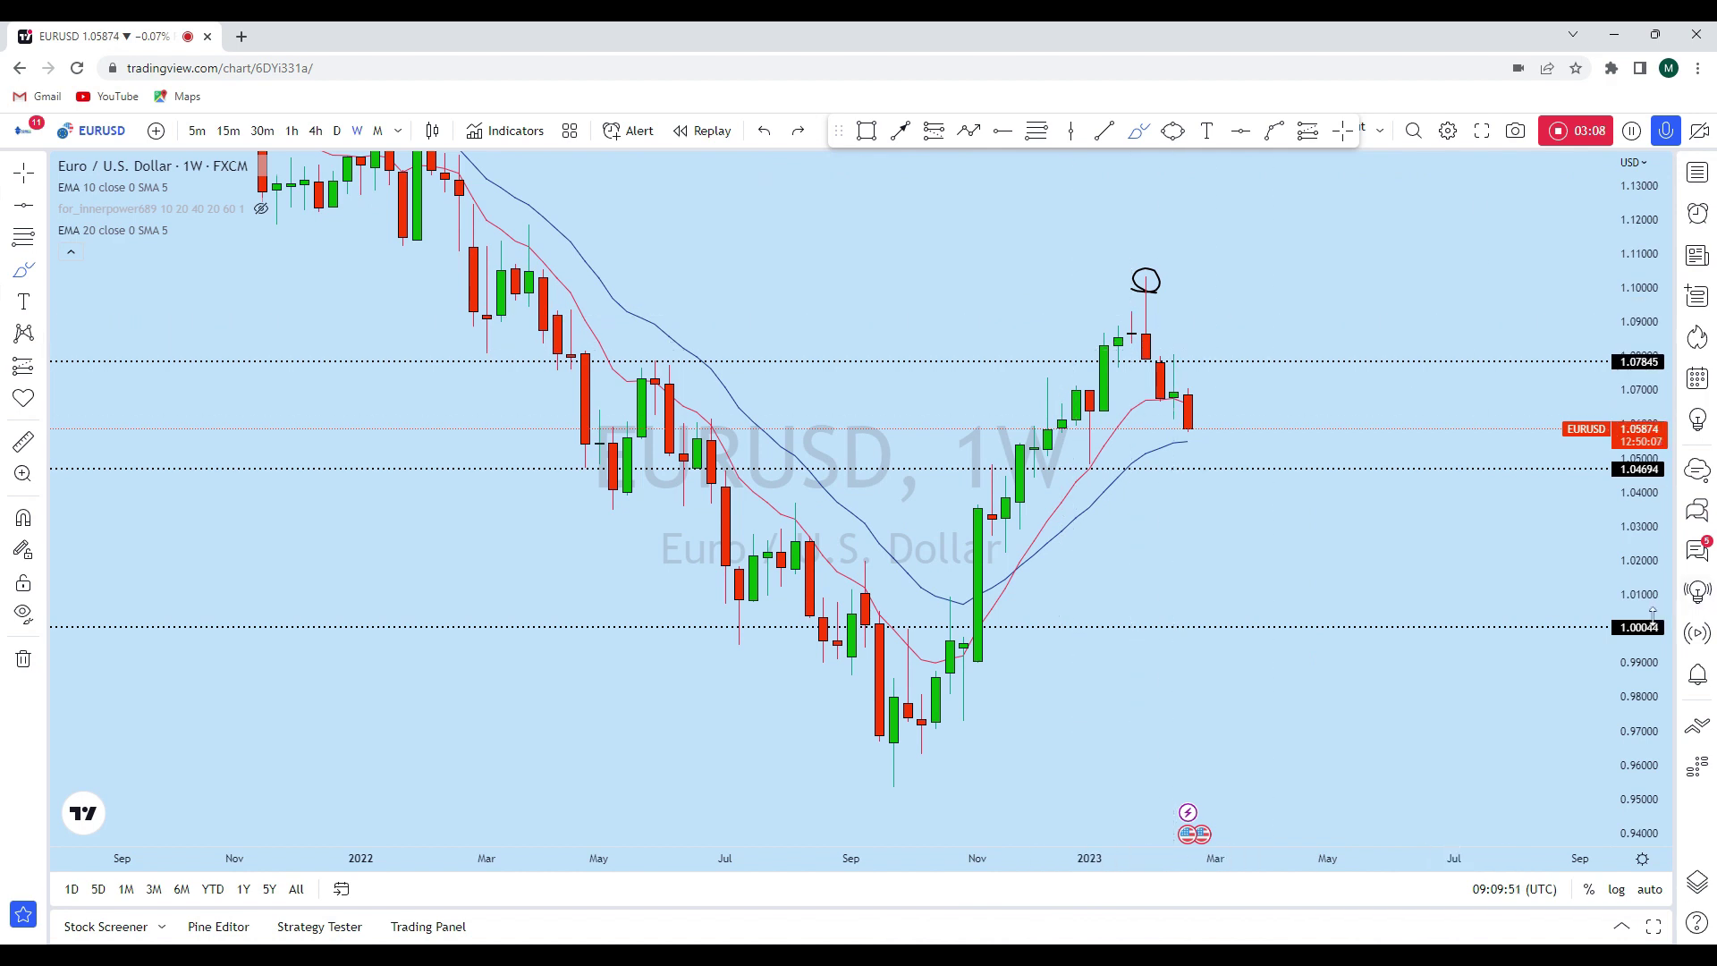
scroll(1386, 537, "up", 5)
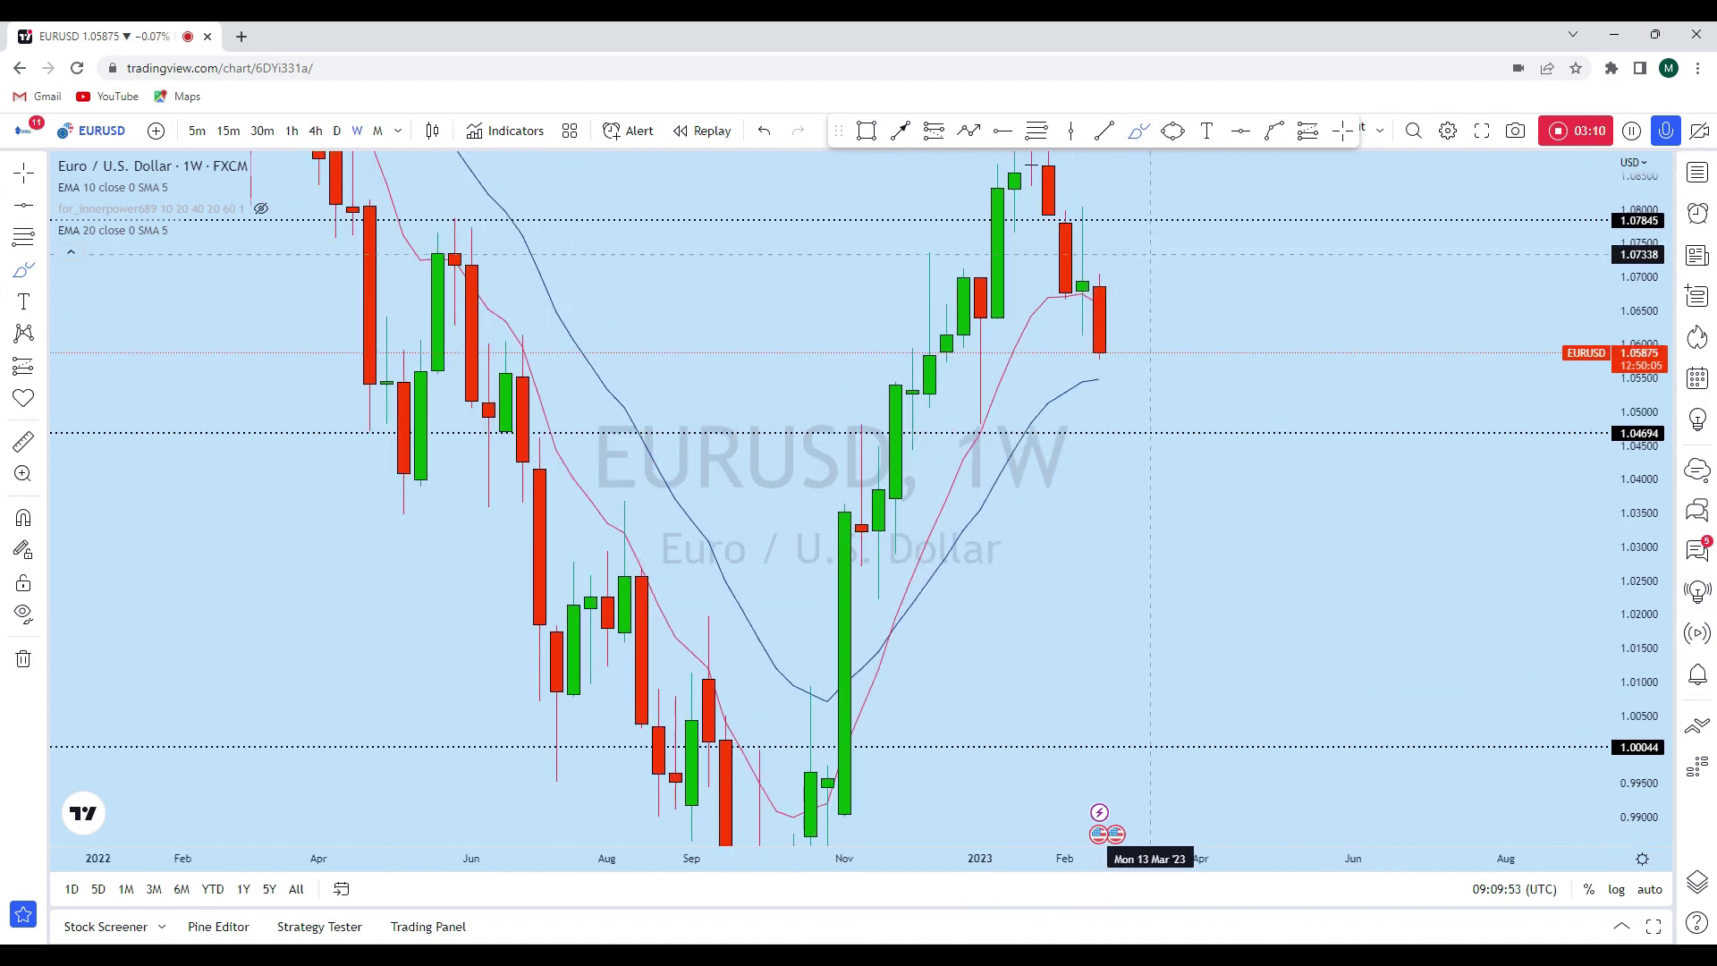
left_click_drag(1100, 356, 1151, 466)
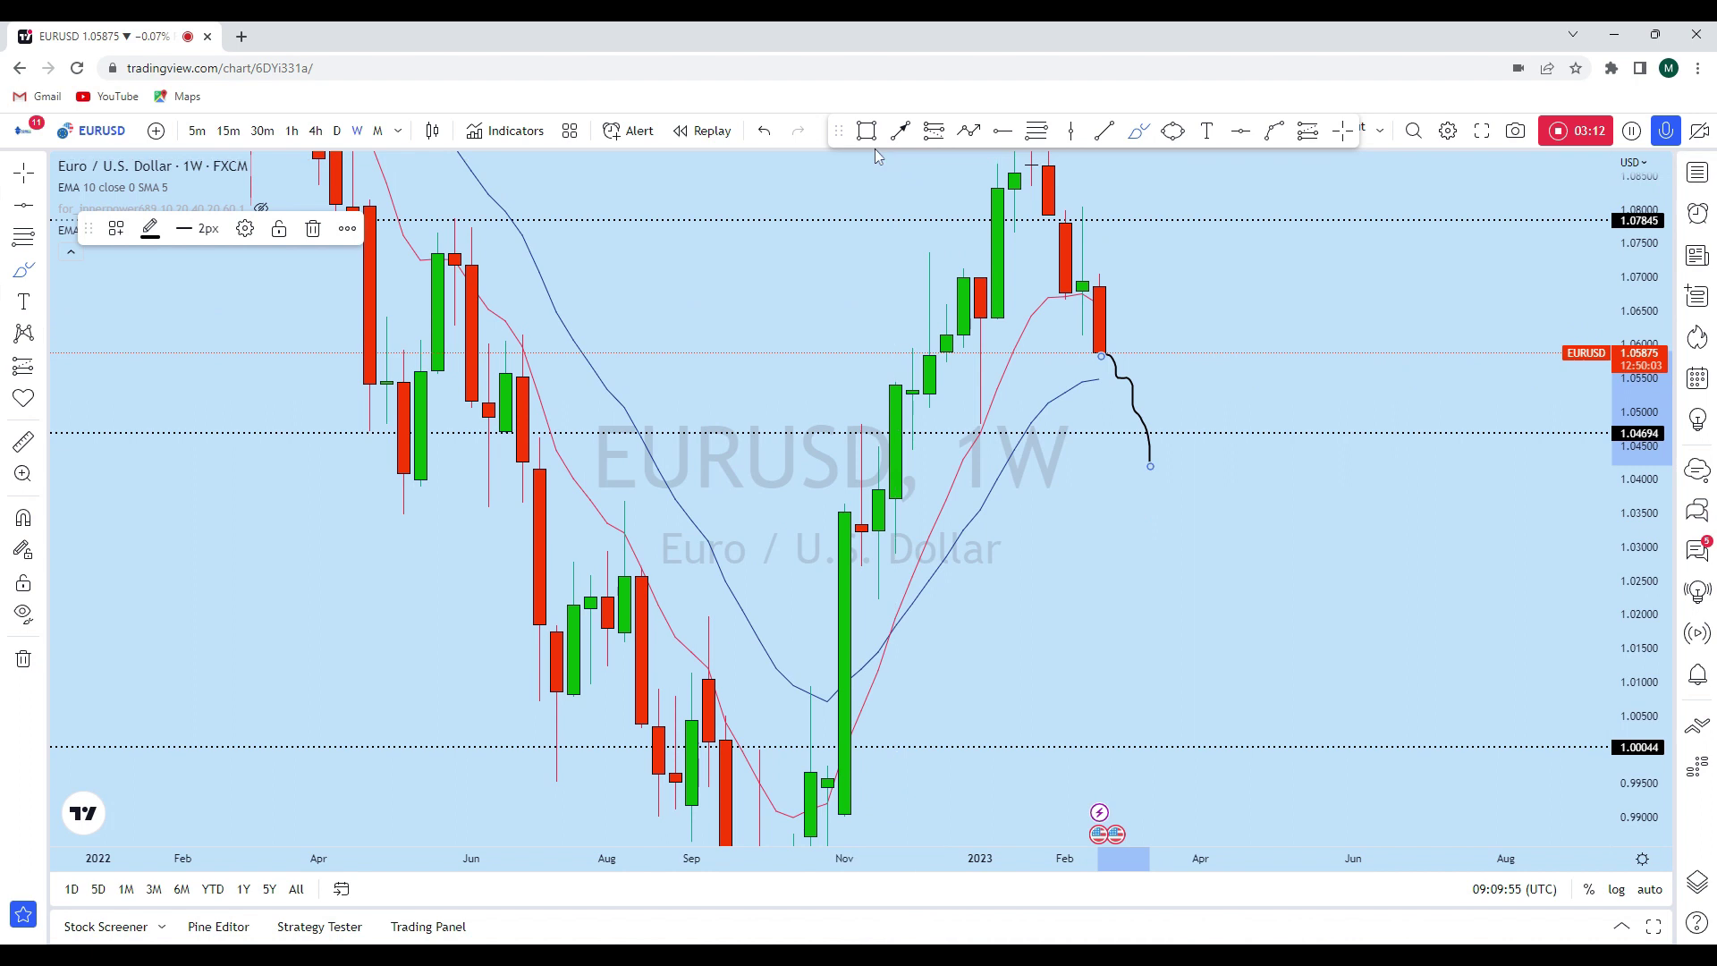
left_click(764, 130)
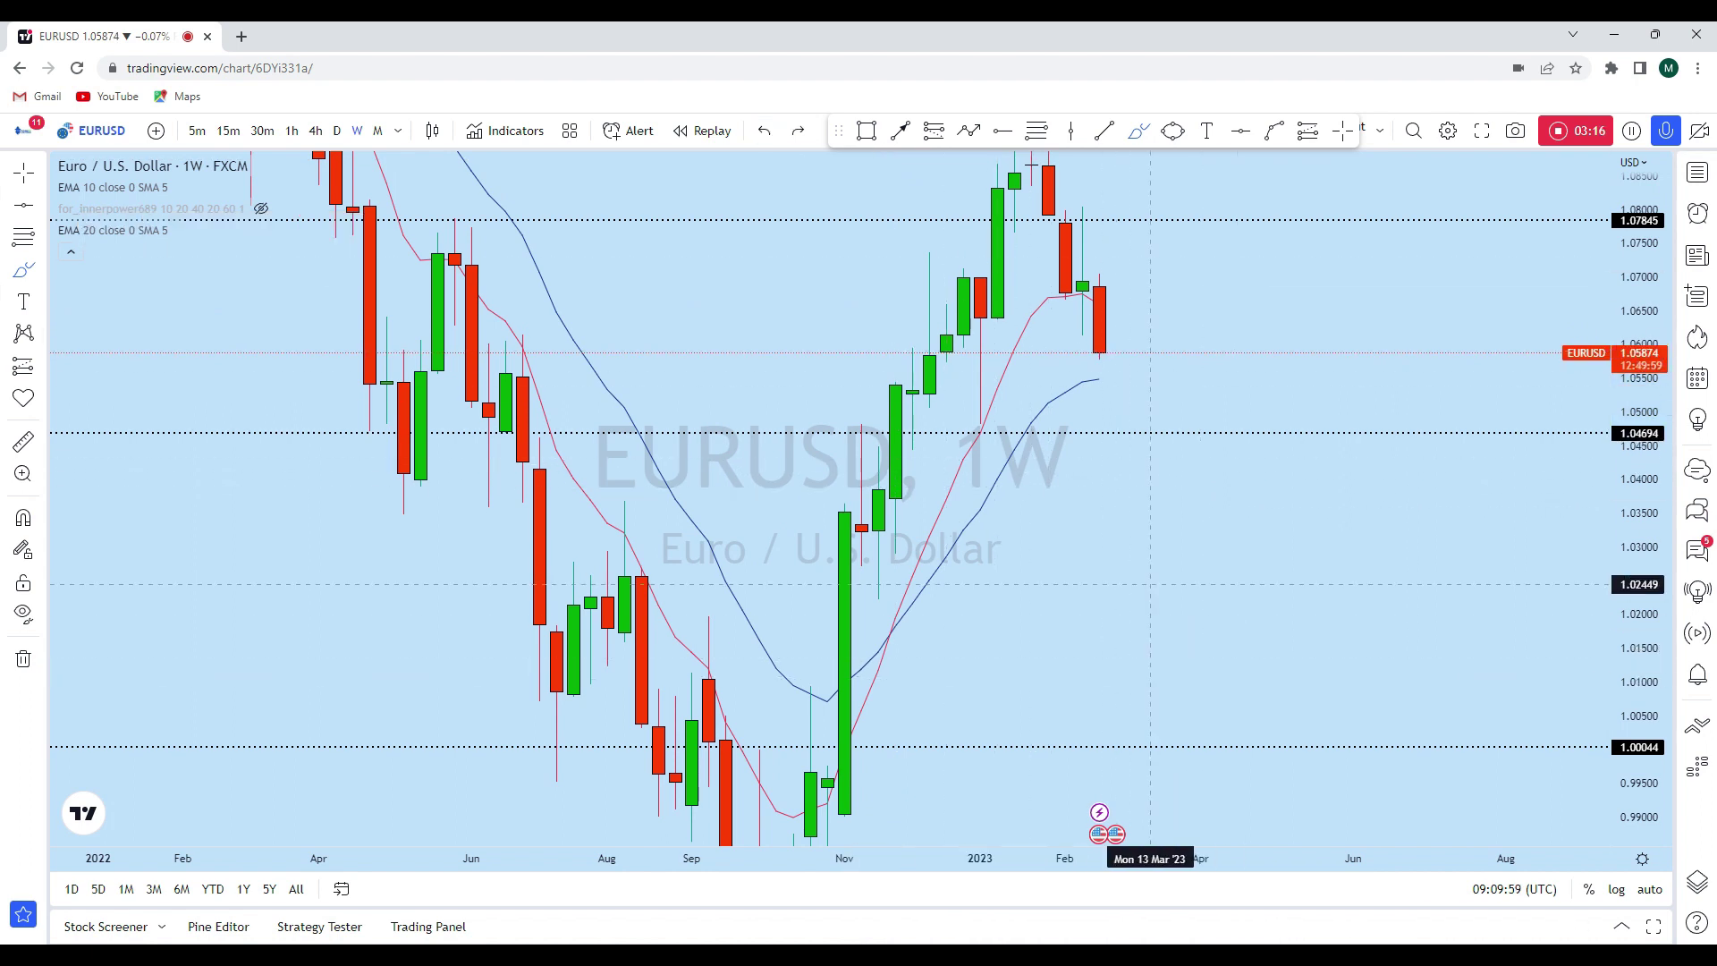
Step: Switch to daily (1D) candles and delete the circle around the February peak
left_click(317, 131)
left_click(336, 131)
scroll(1226, 519, "down", 2)
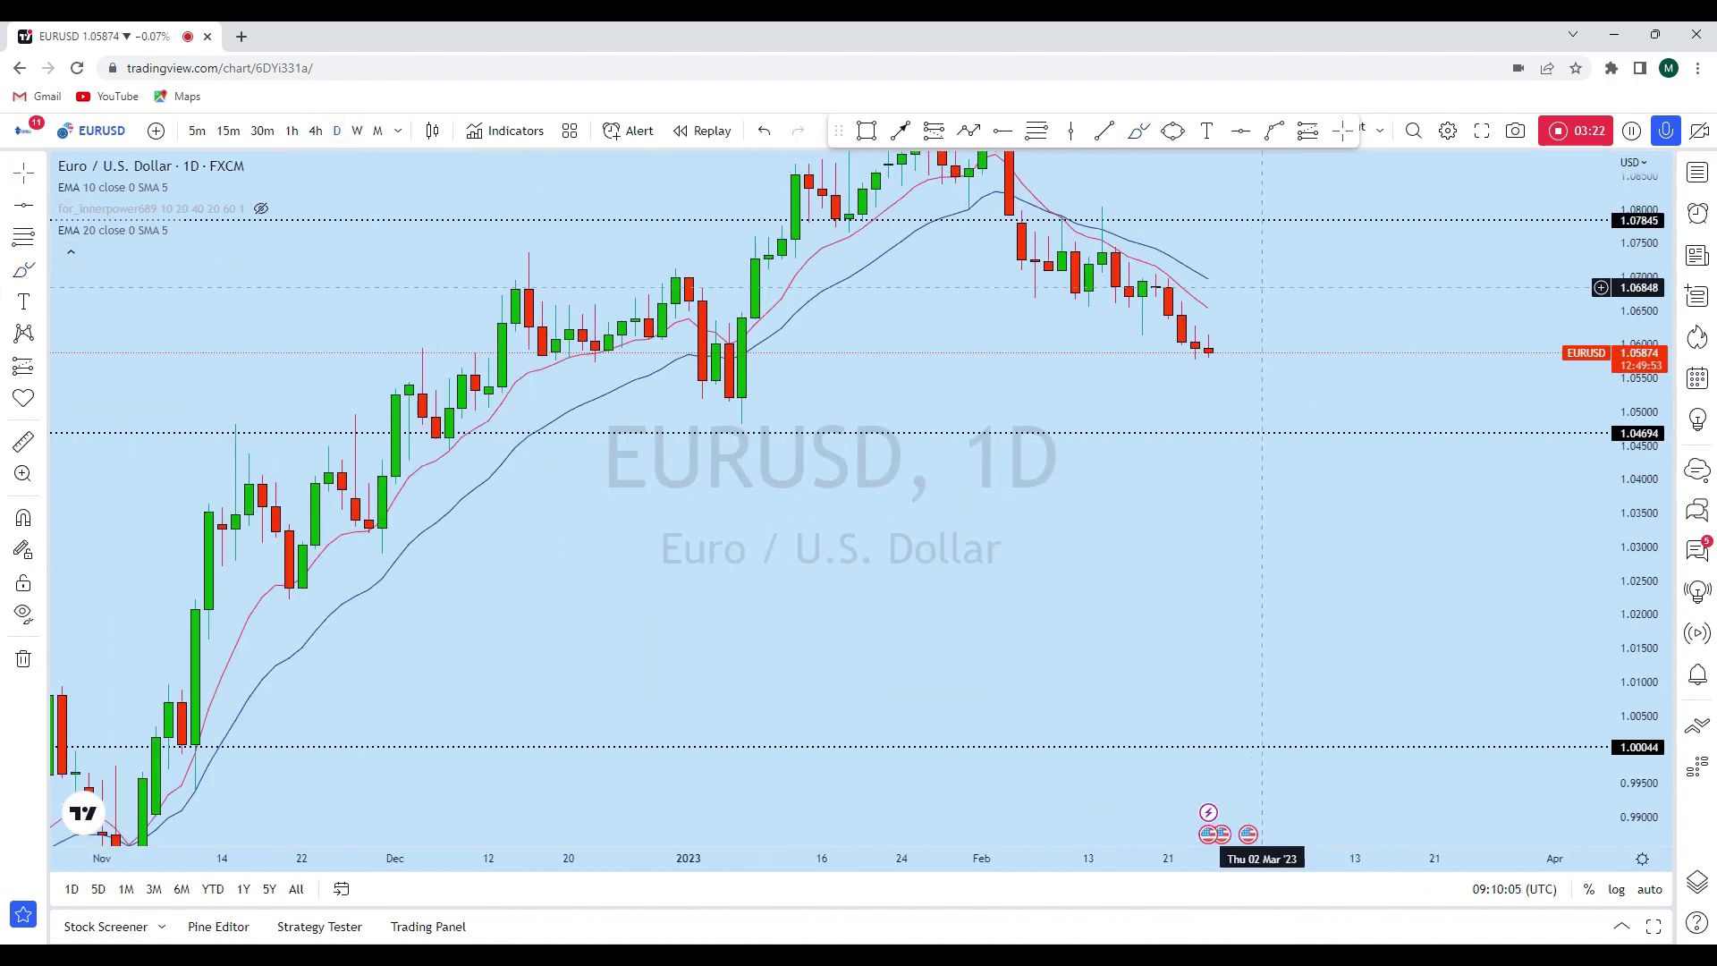
scroll(1264, 536, "down", 4)
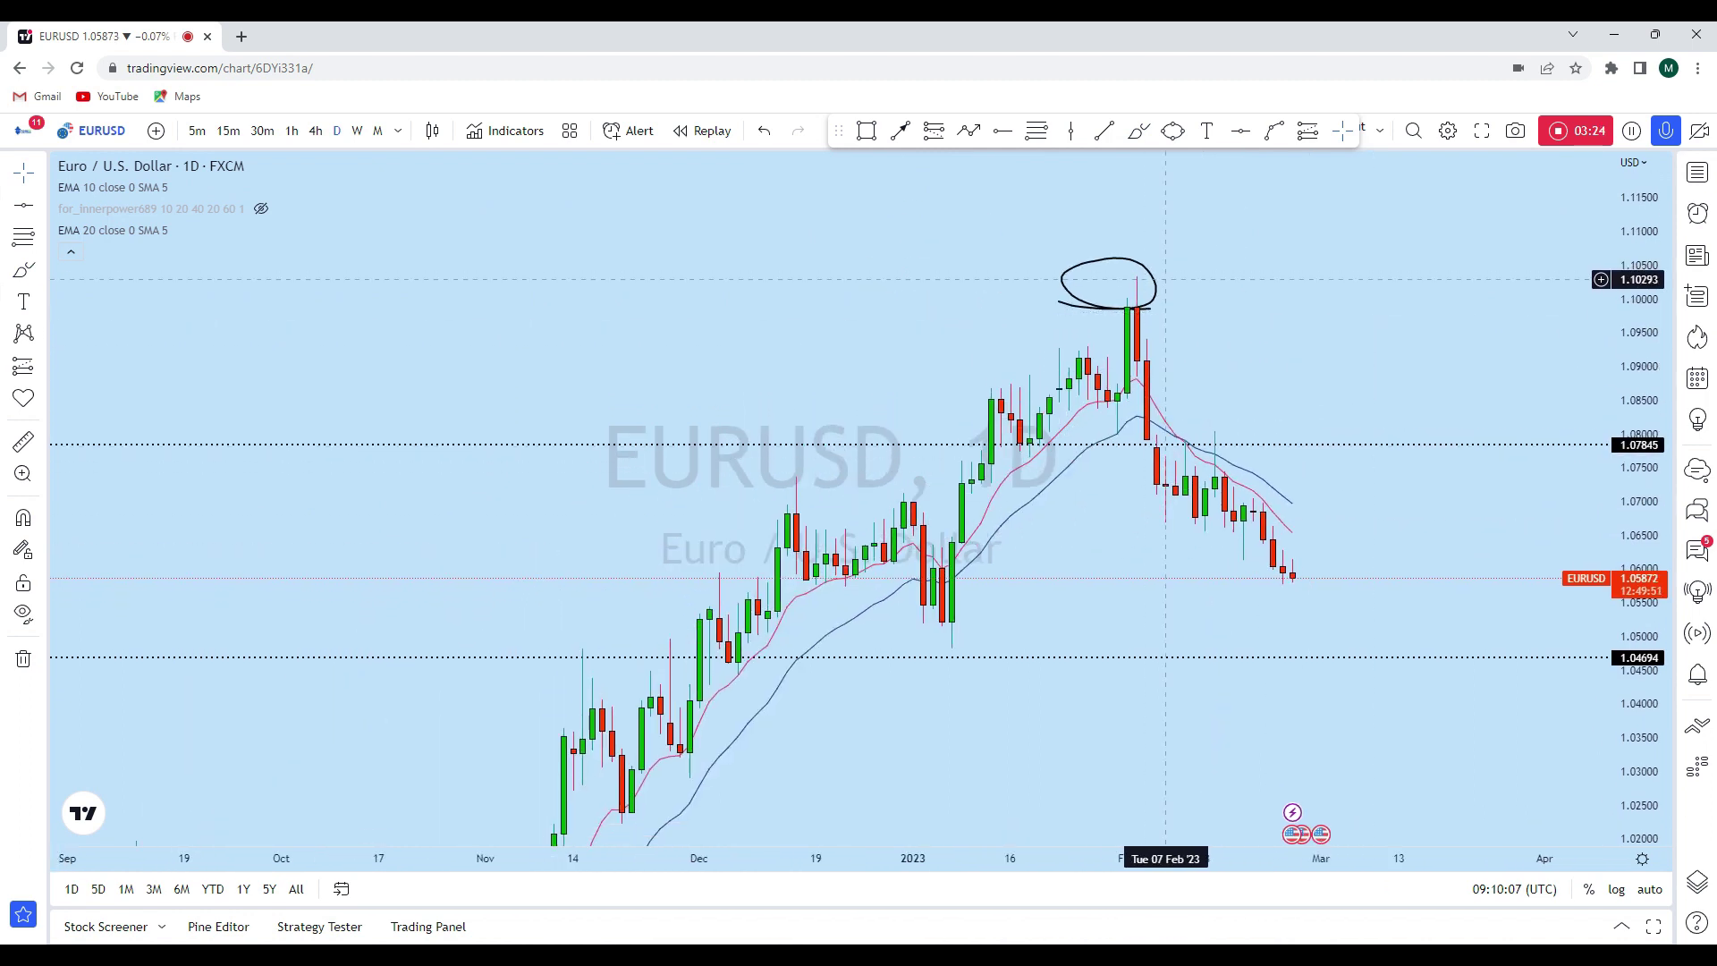
left_click(1154, 284)
key("Delete")
left_click_drag(1263, 322, 1297, 273)
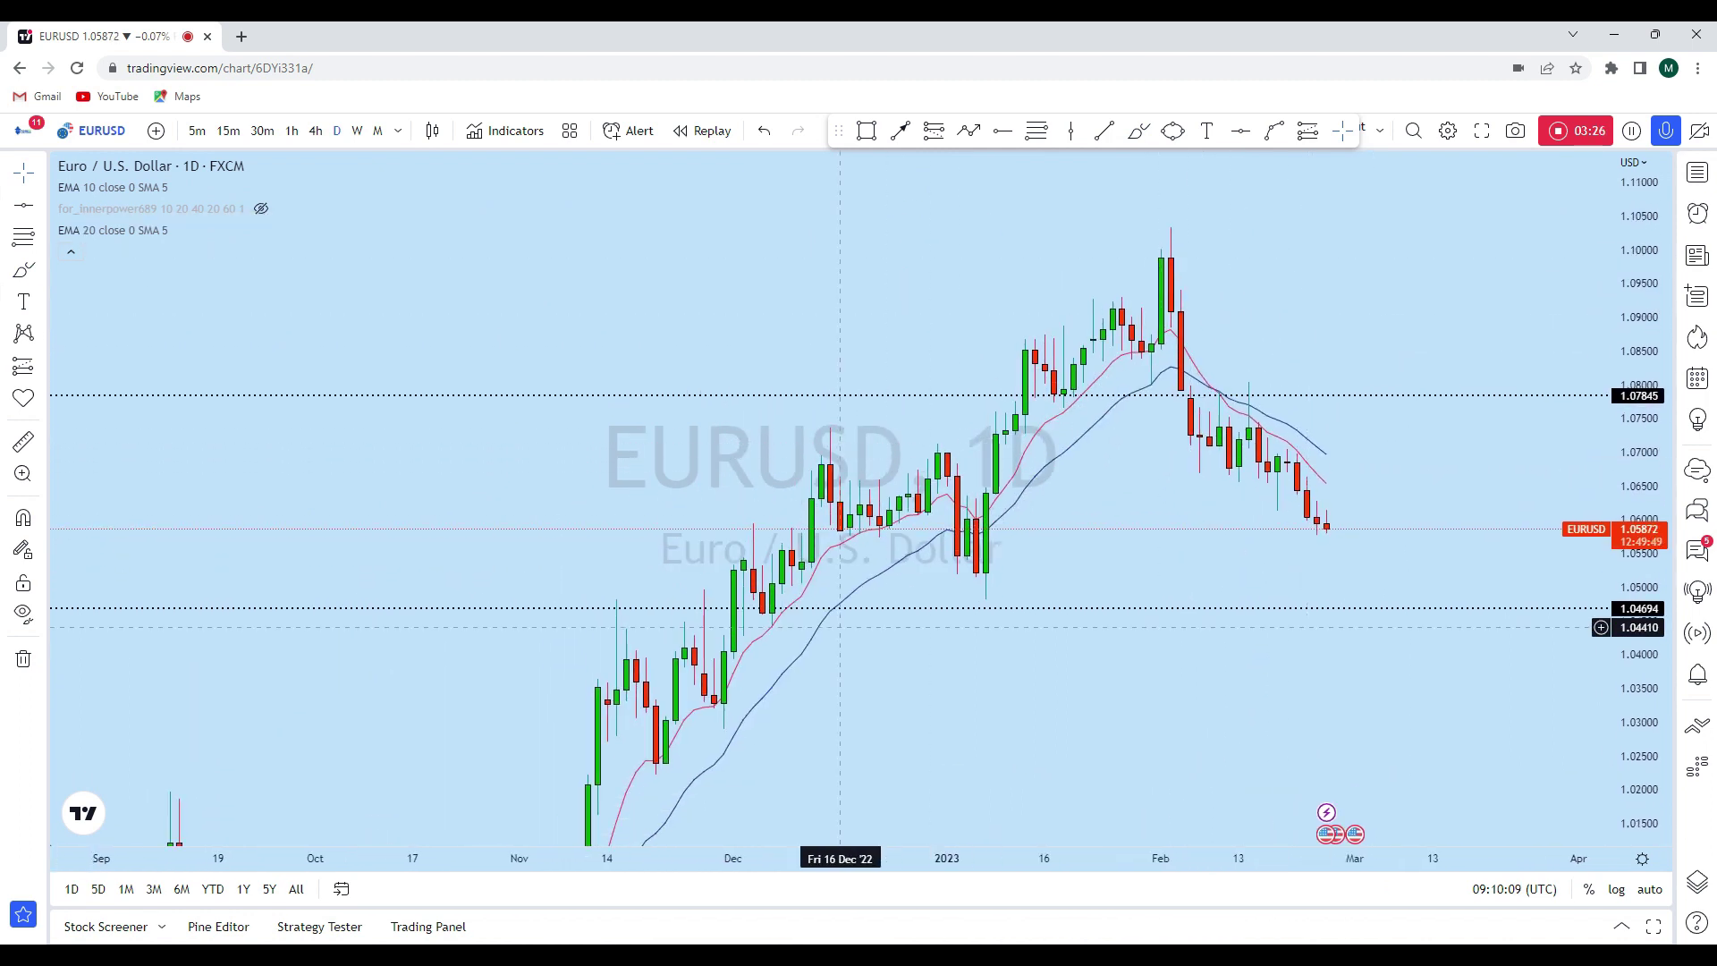
Step: Discard trial brush sketches, then anchor a trend line at the late-December 1.09339 high
left_click(1139, 131)
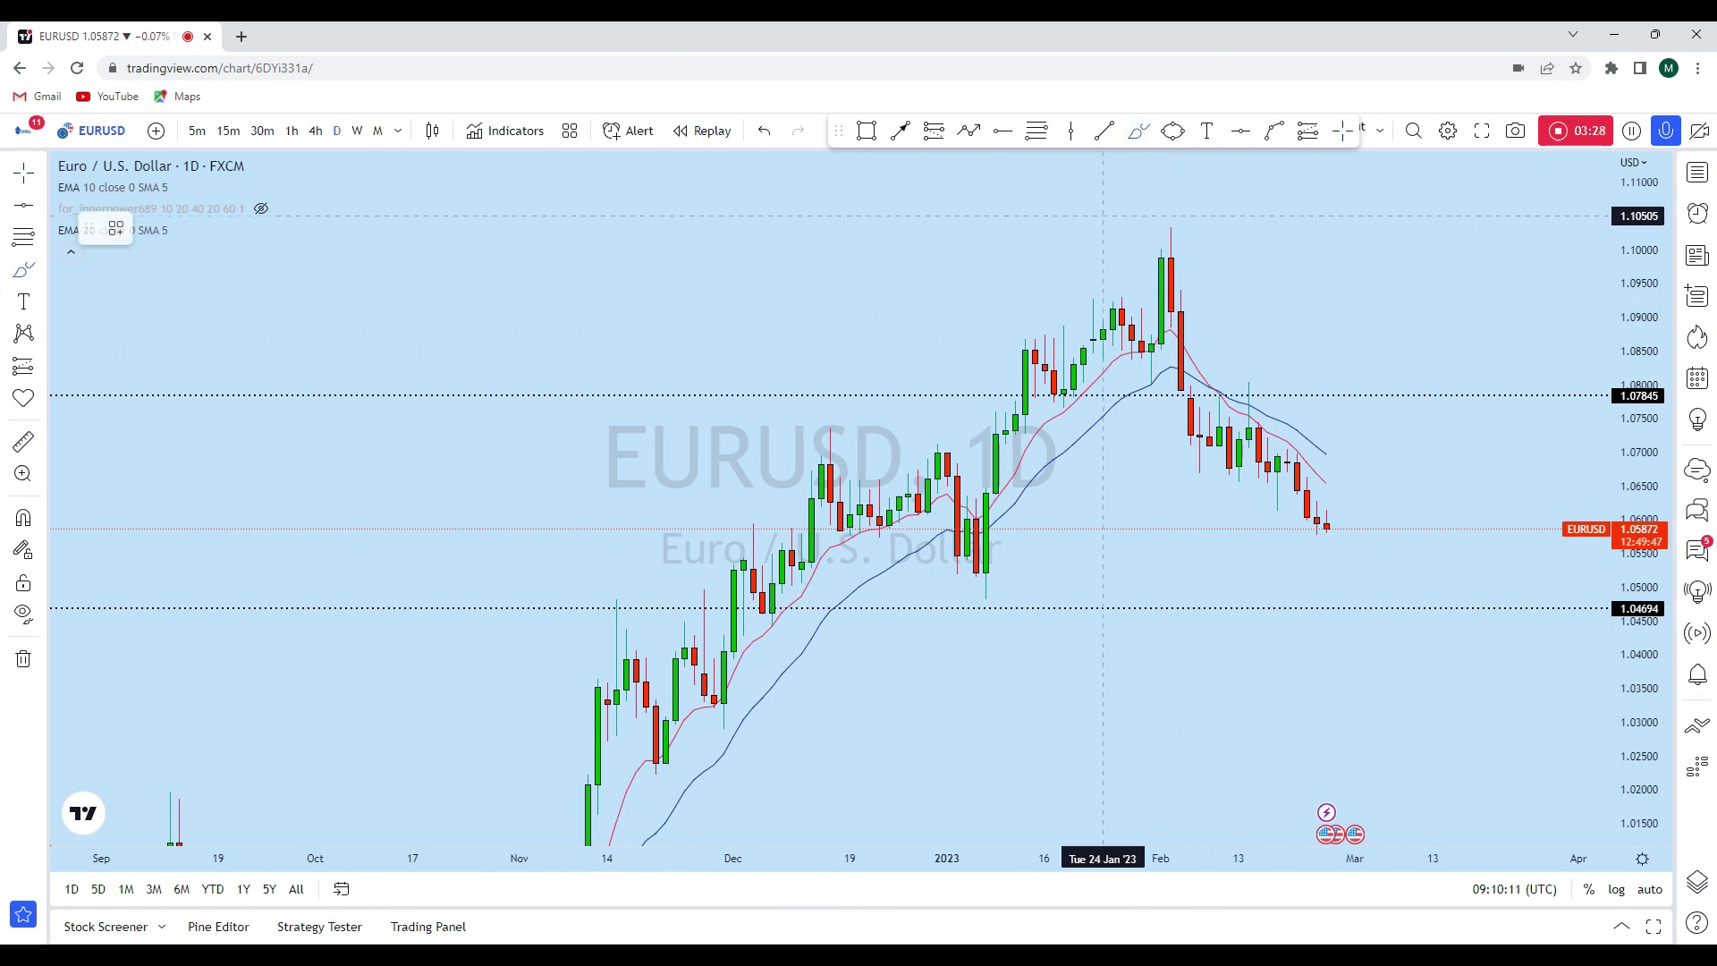
mouse_move(733, 702)
left_mouse_down()
mouse_move(787, 523)
mouse_move(927, 487)
mouse_move(984, 568)
mouse_move(1037, 367)
mouse_move(1209, 205)
left_mouse_up()
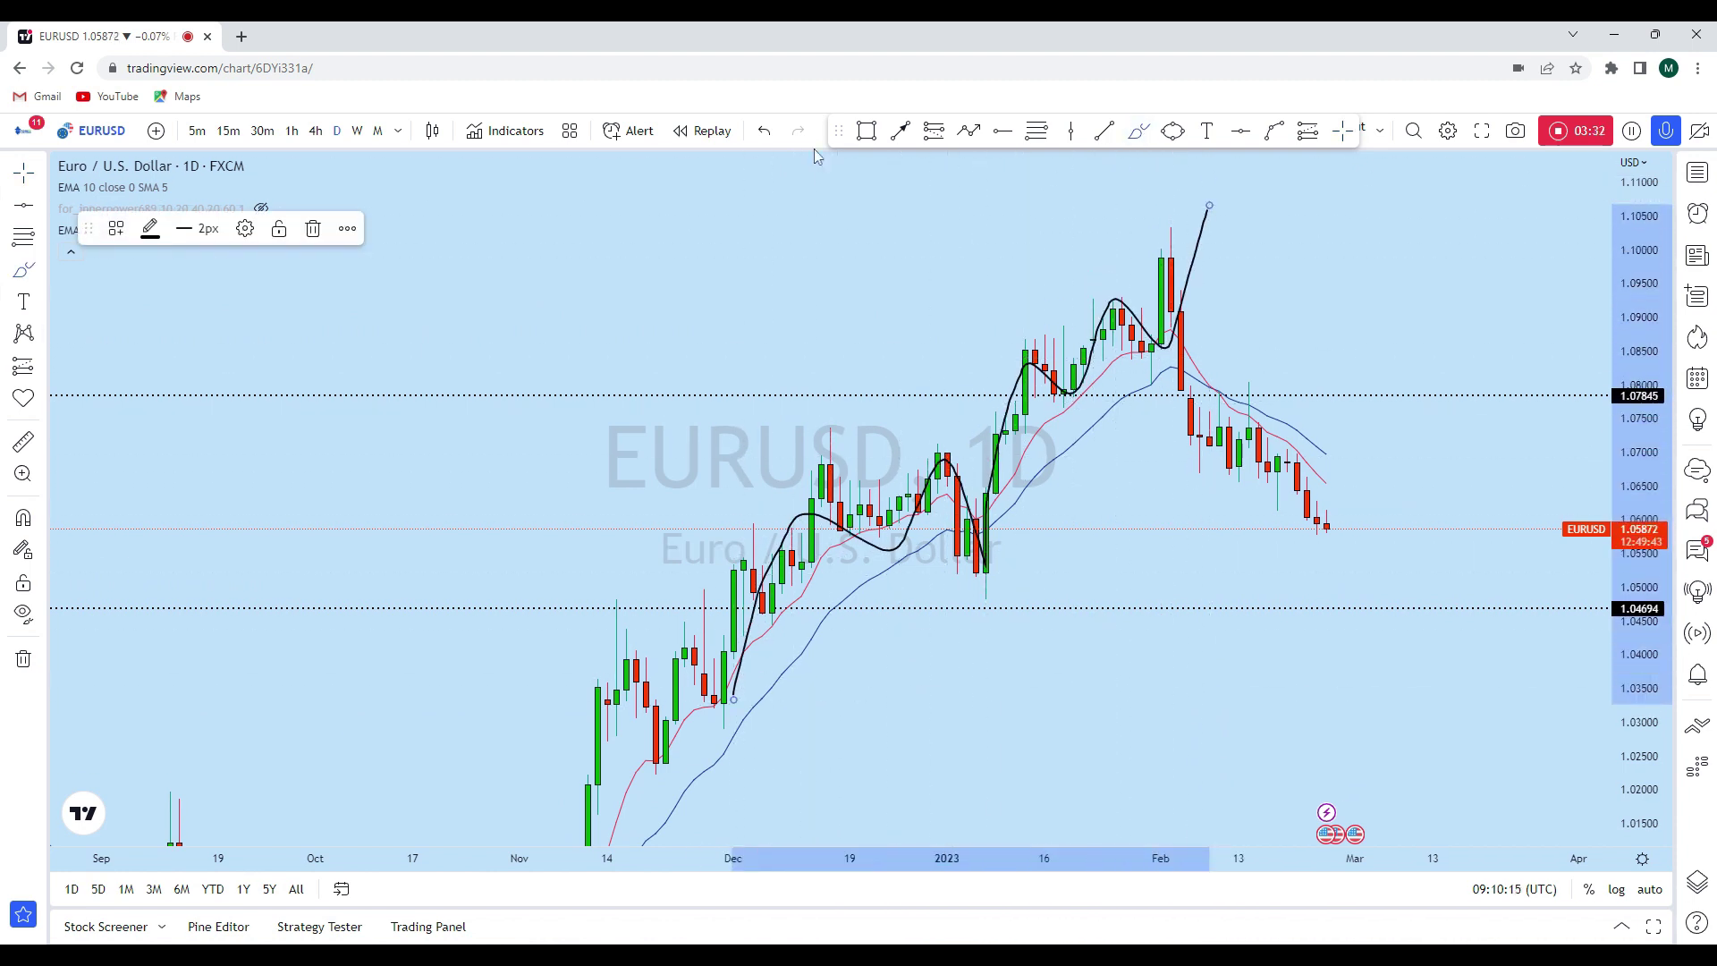
key("ctrl+z")
scroll(1239, 528, "up", 2)
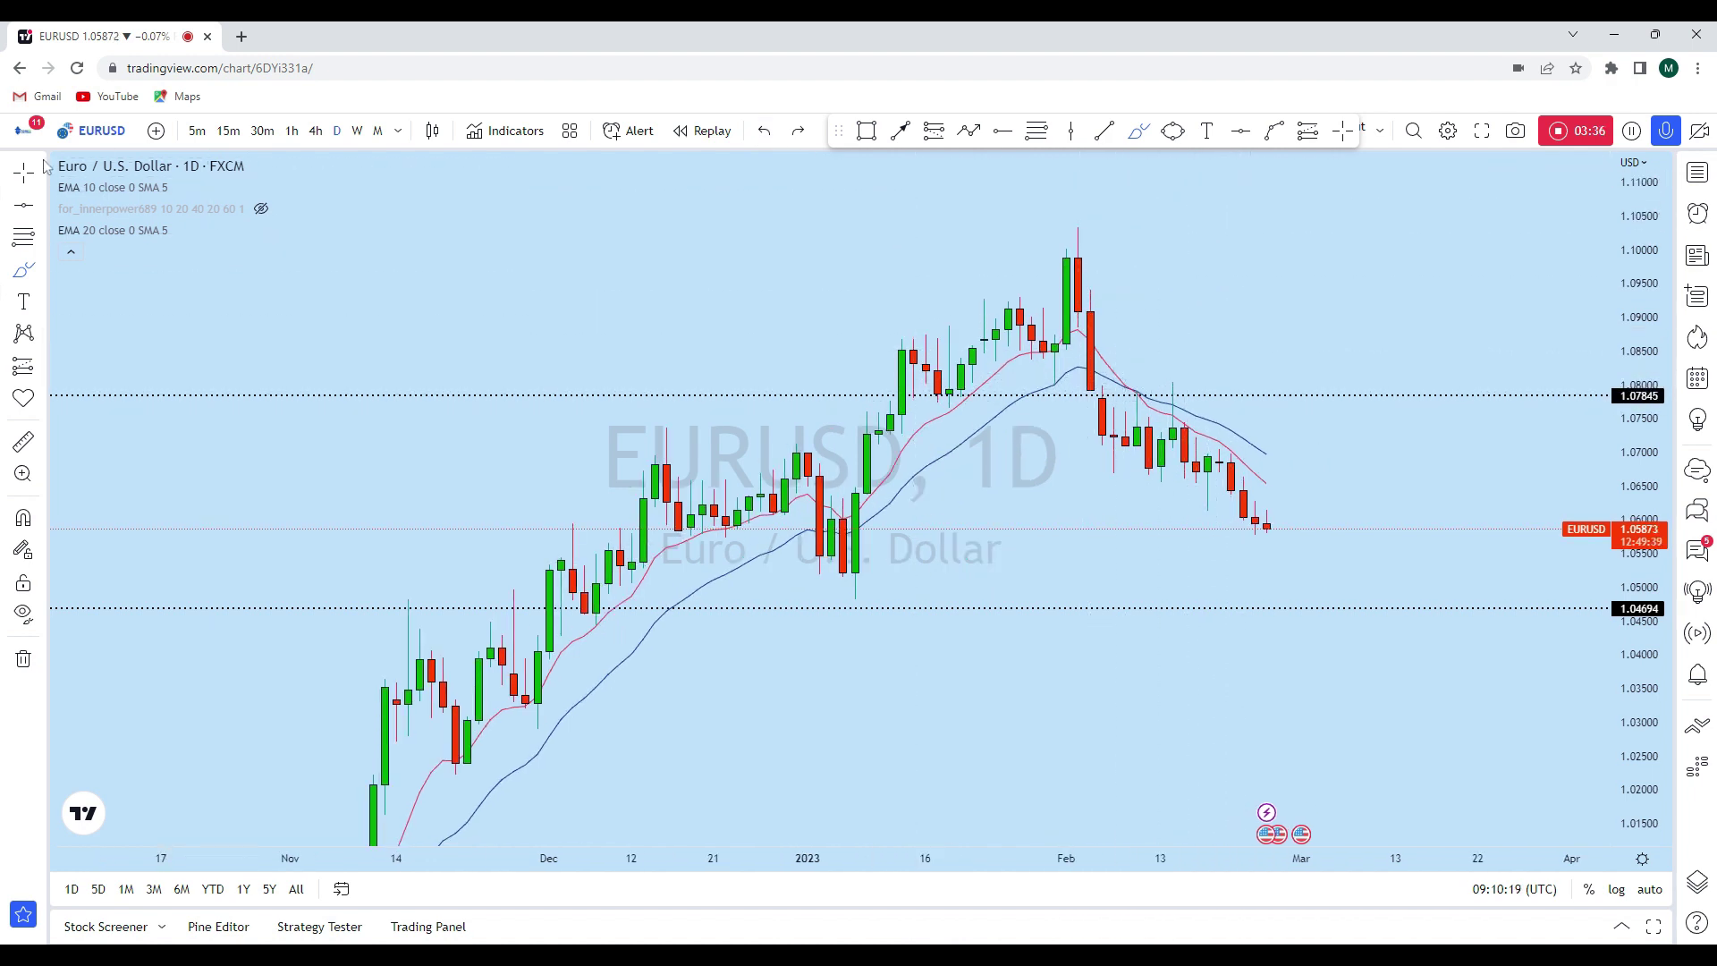
left_click(1138, 132)
mouse_move(866, 483)
left_mouse_down()
mouse_move(936, 324)
mouse_move(1009, 316)
mouse_move(1055, 371)
mouse_move(1113, 513)
left_mouse_up()
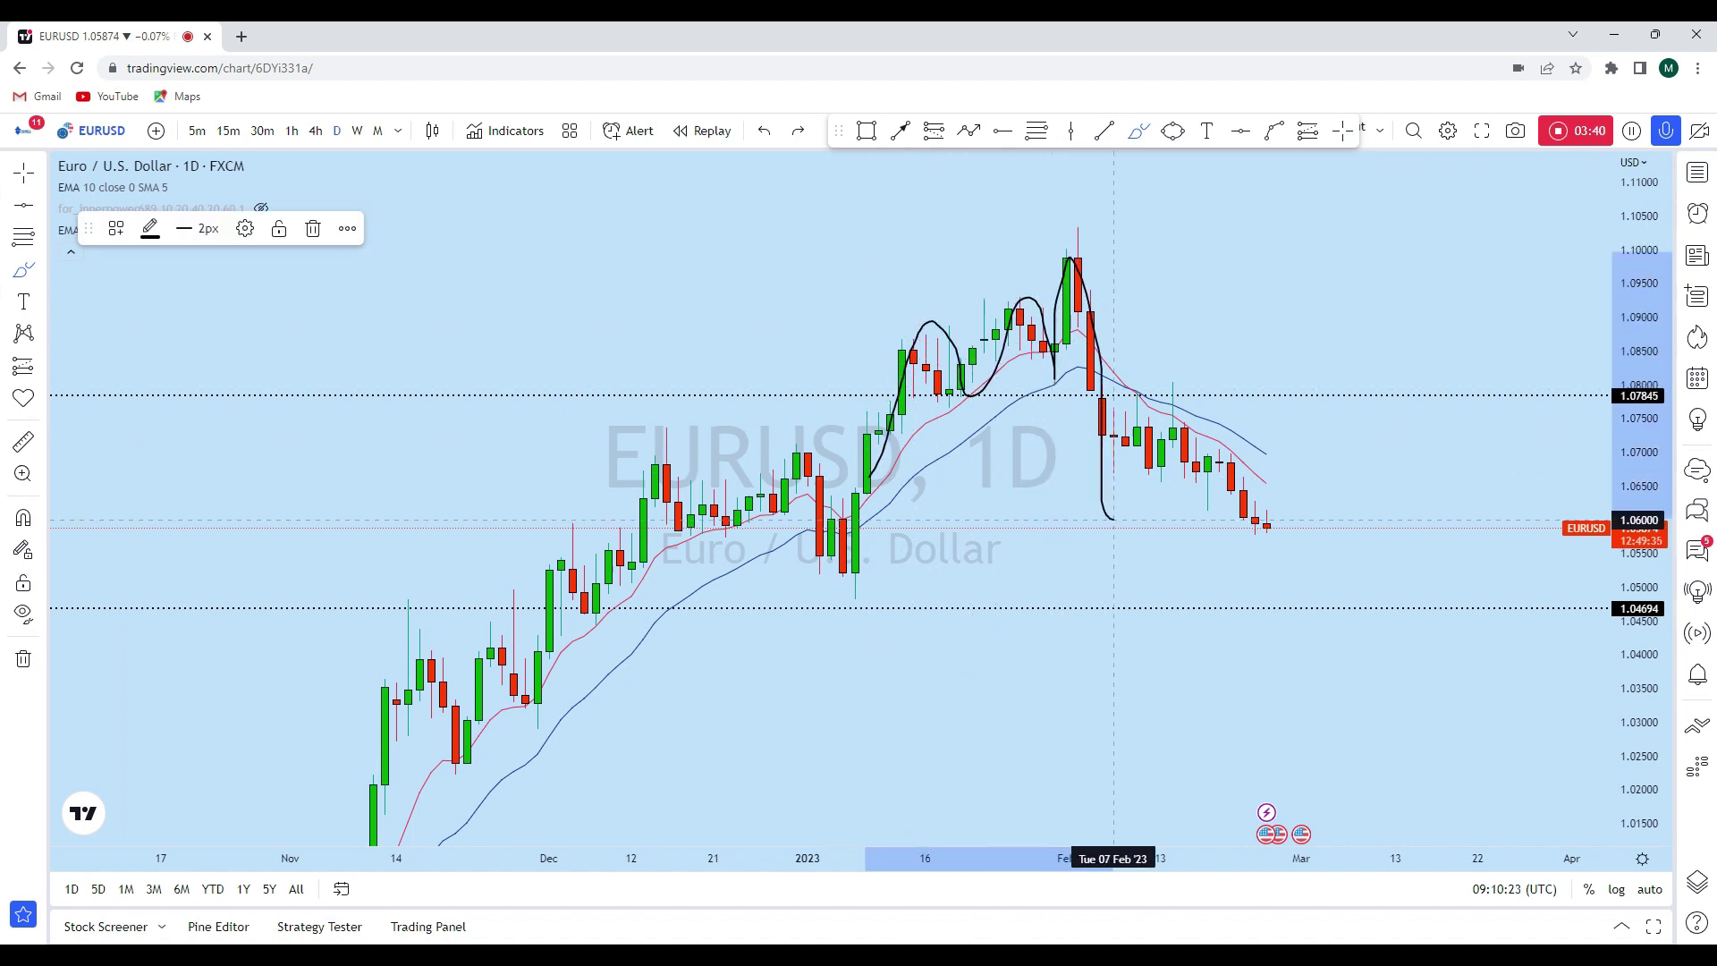
left_click(765, 130)
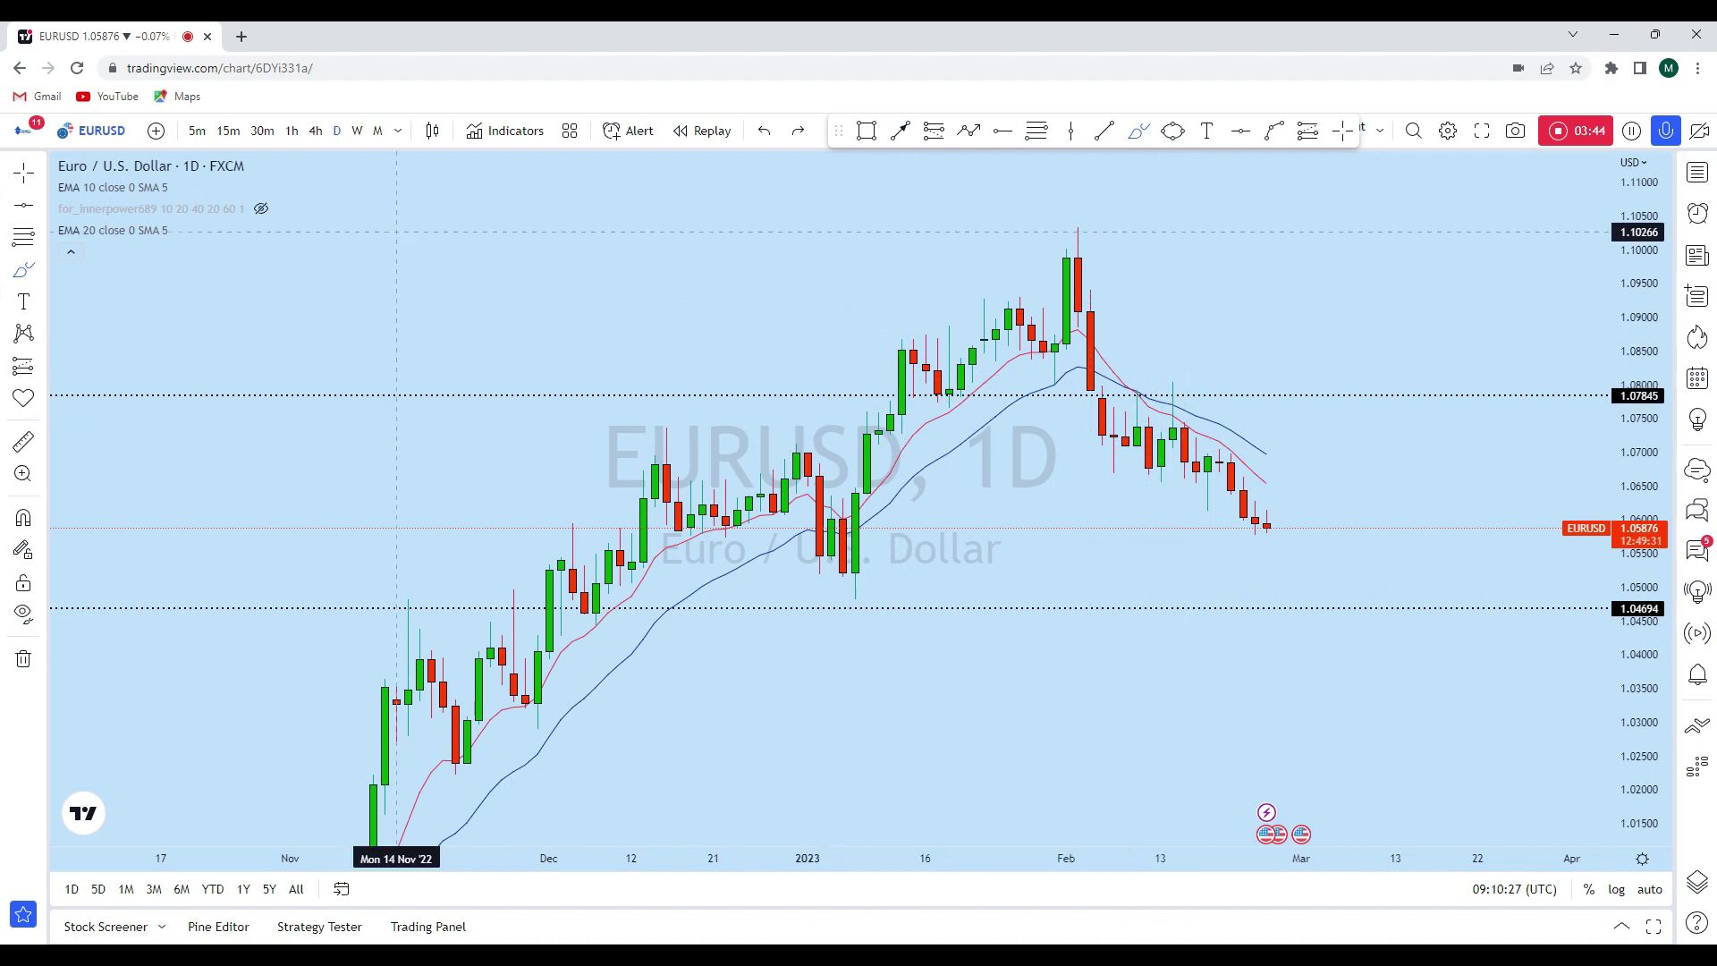
left_click(1103, 131)
left_click(796, 295)
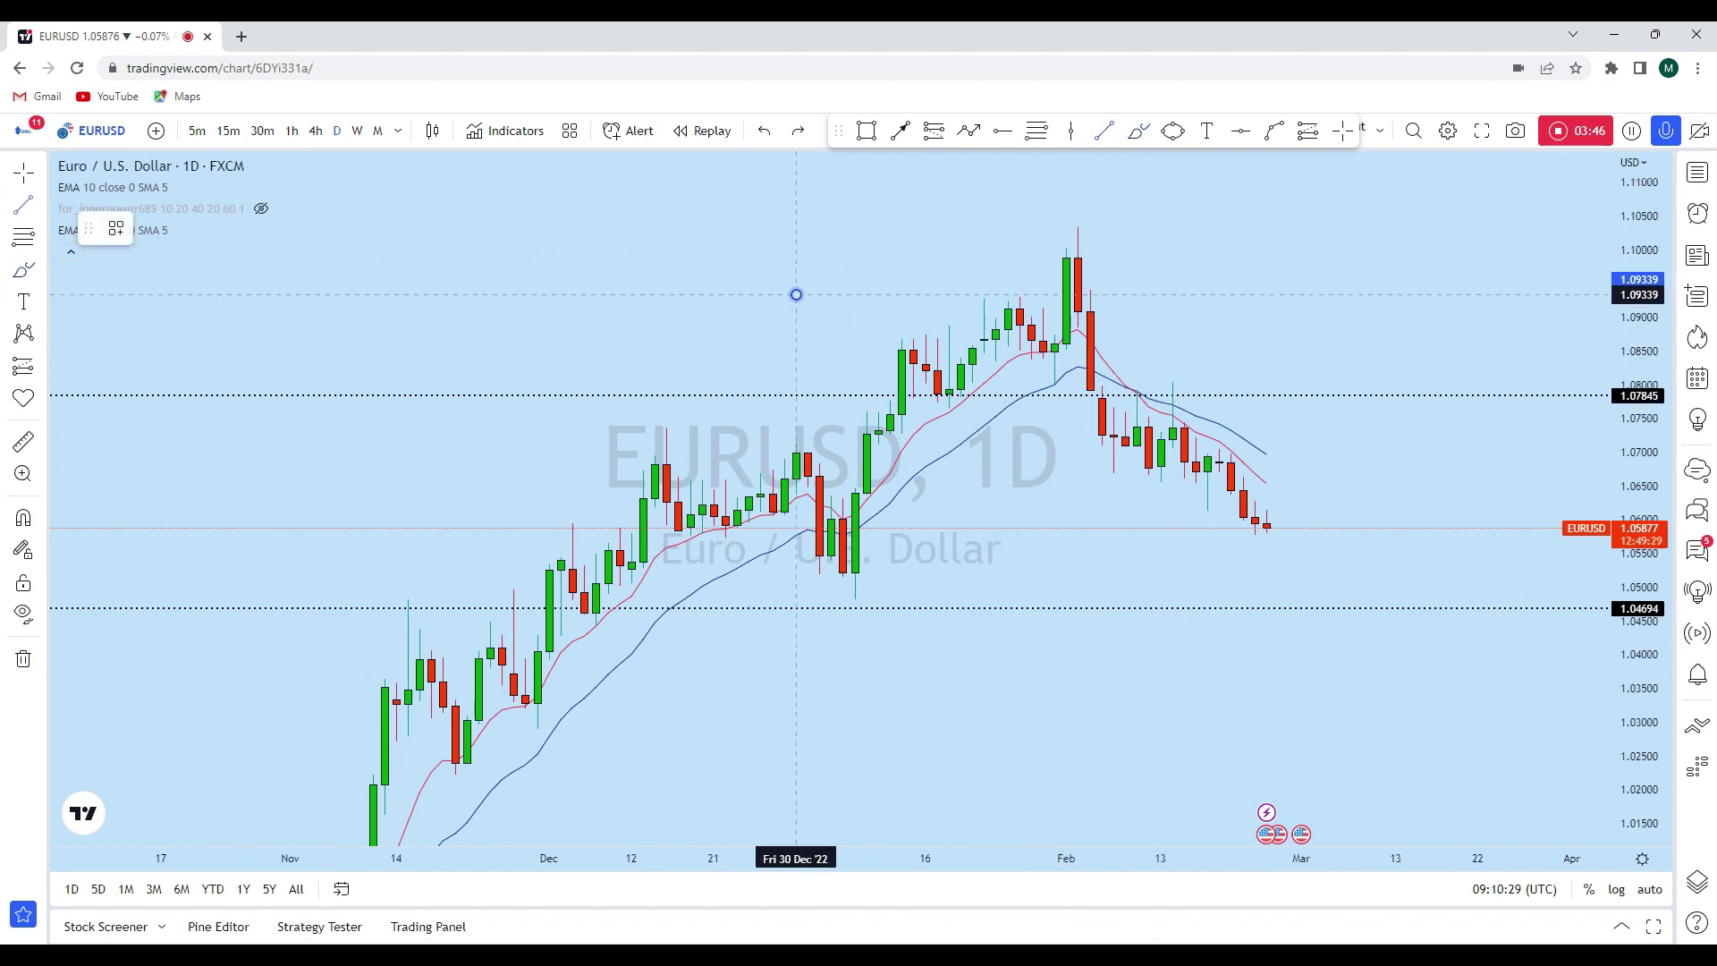
Step: Finish the downtrend line near 1.0645 in early March and undo a trial brush loop
left_click(1373, 487)
left_click(1138, 134)
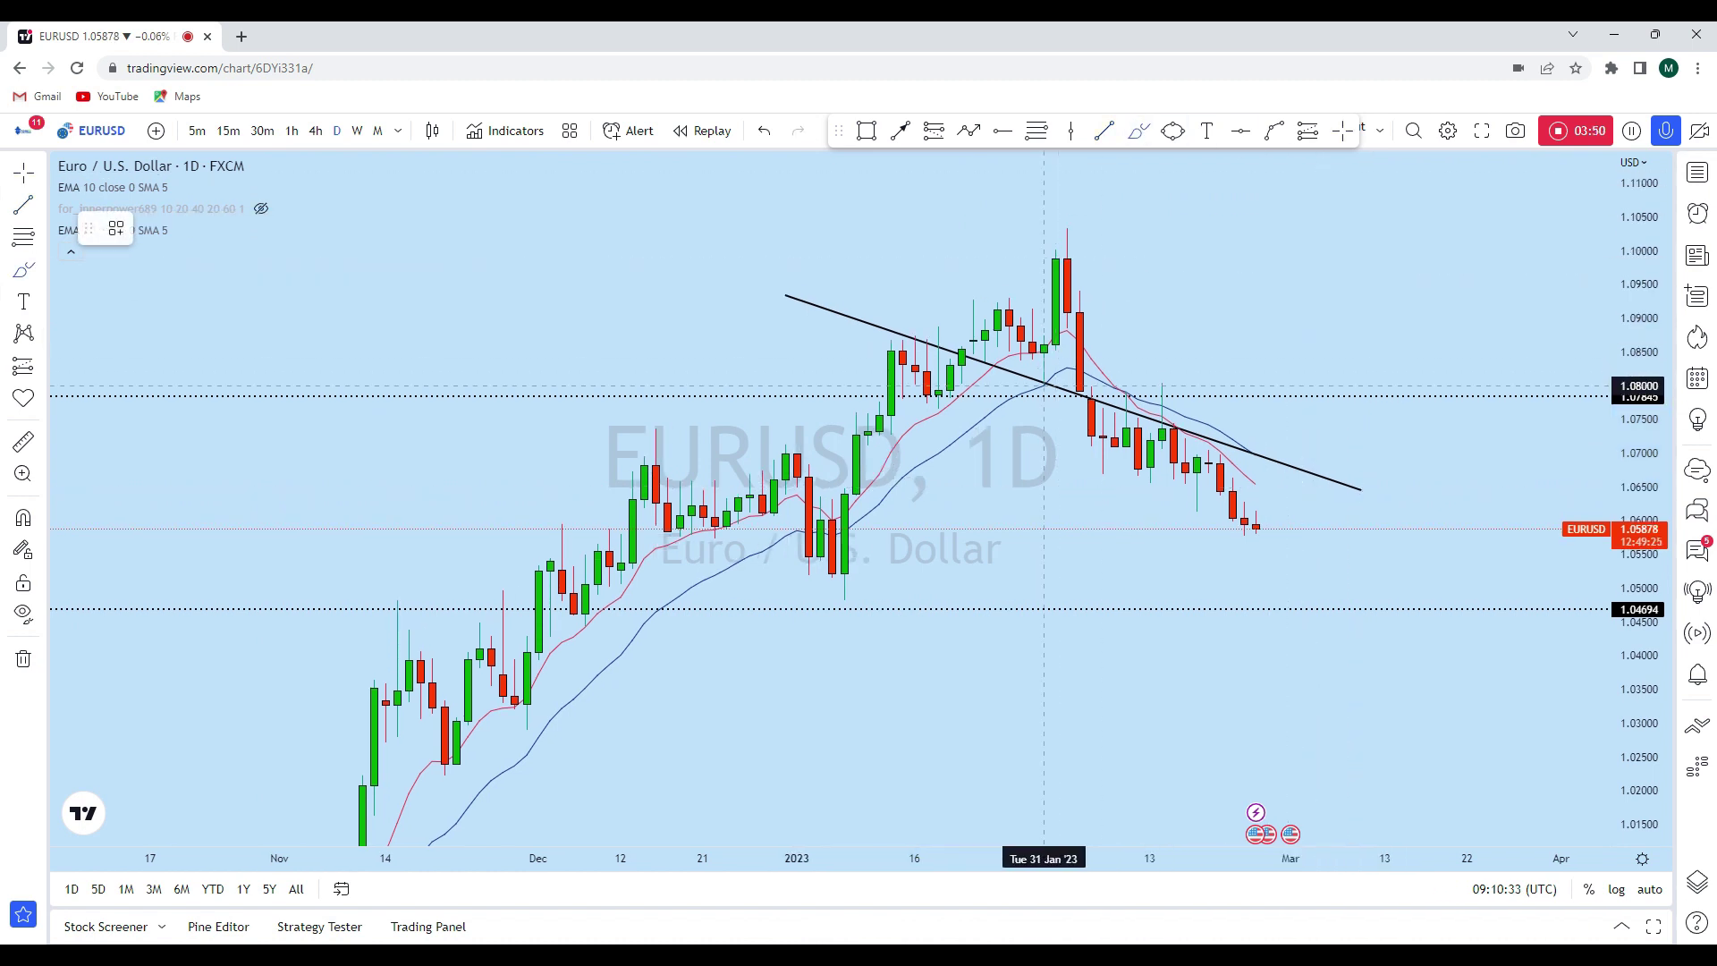
left_click_drag(998, 361, 986, 362)
scroll(1167, 420, "up", 2)
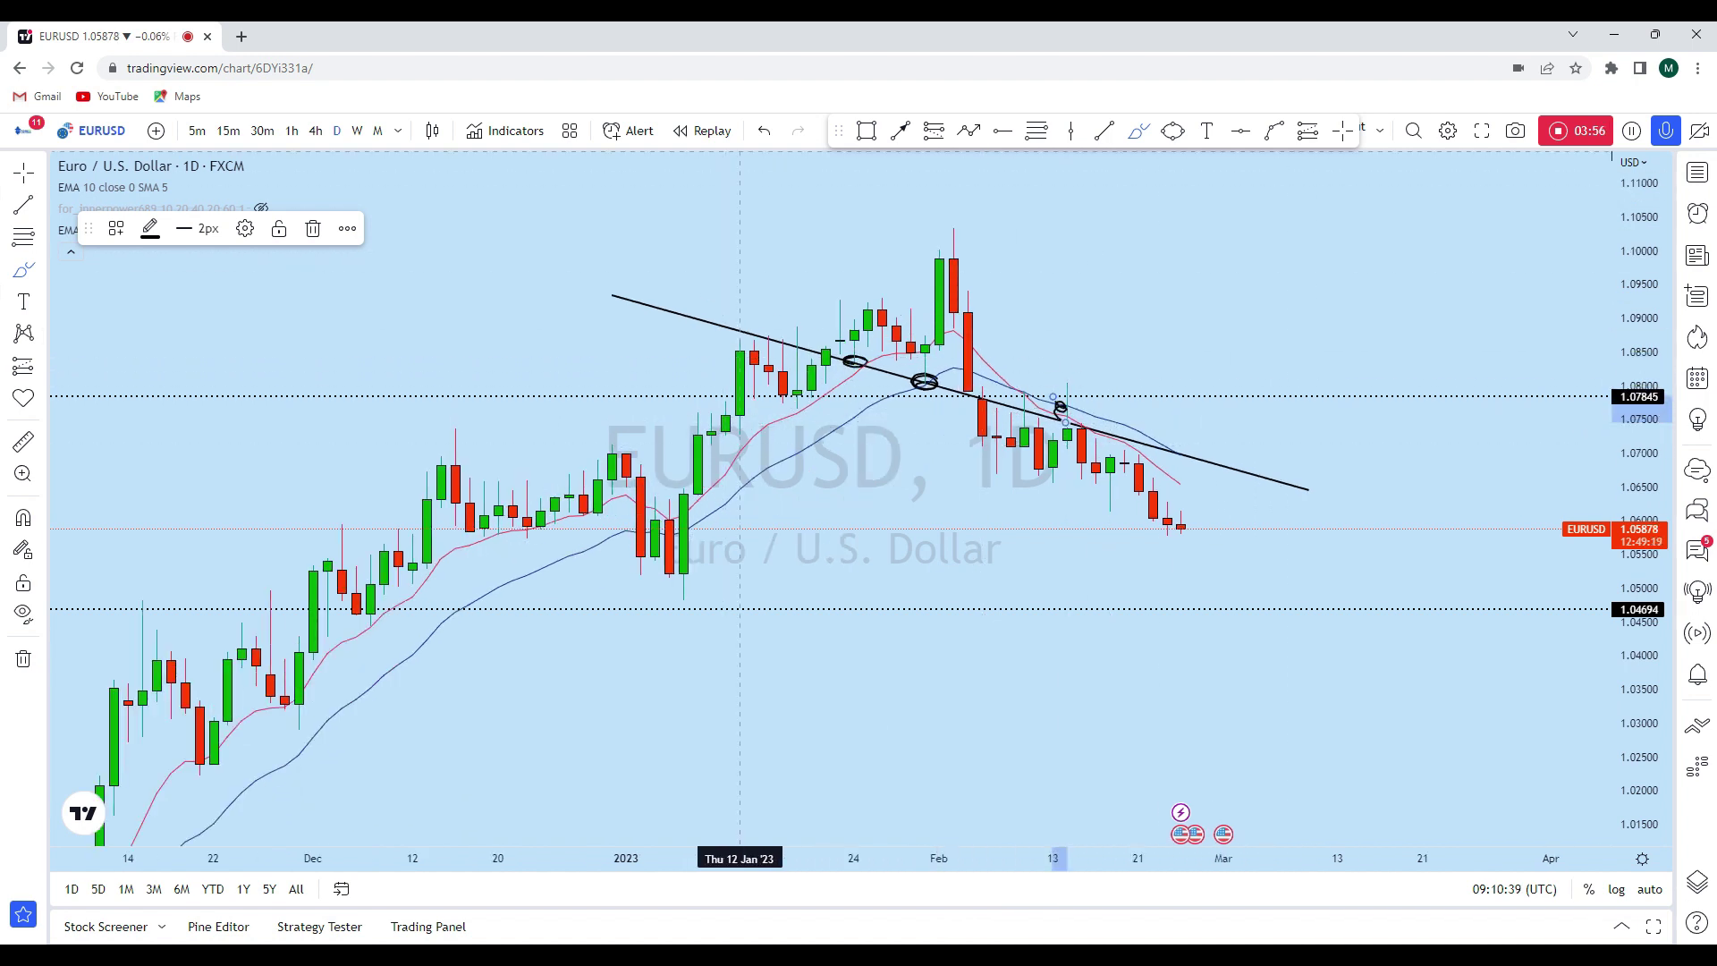
left_click(765, 132)
left_click_drag(1066, 440, 1067, 389)
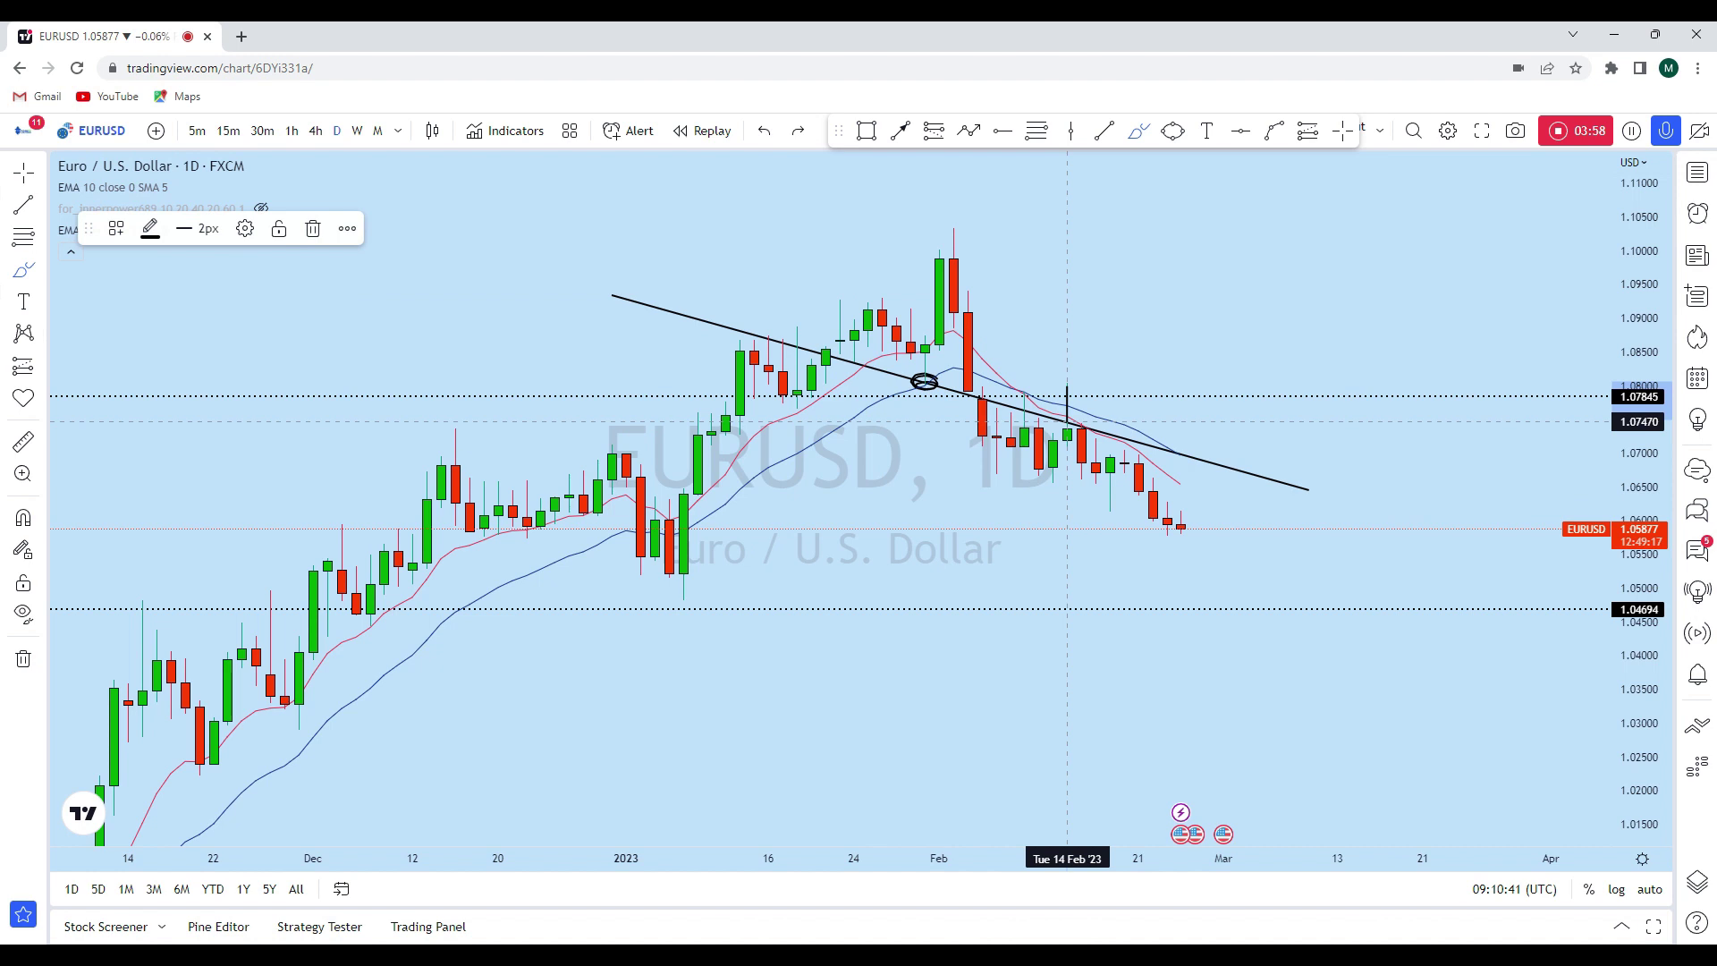
left_click(784, 157)
Step: Rescale and pan the chart, undo a small brush loop, and switch to 4-hour (4h) candles
left_click_drag(1636, 528, 1636, 271)
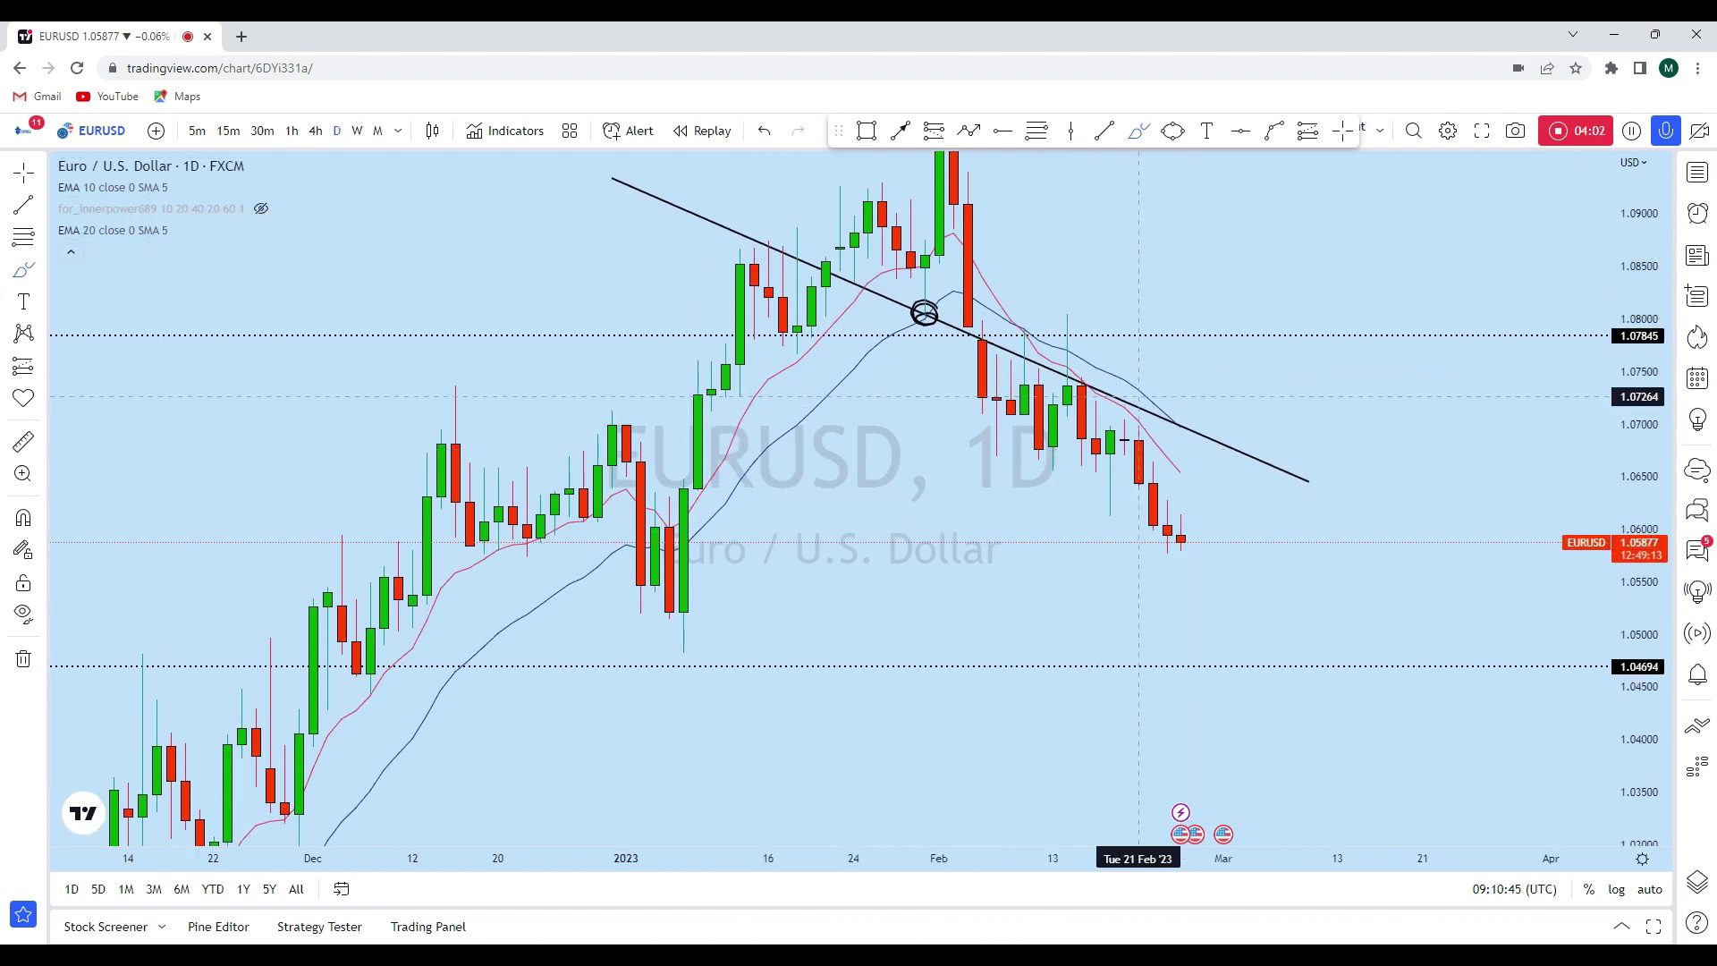
left_click_drag(1082, 359, 1061, 347)
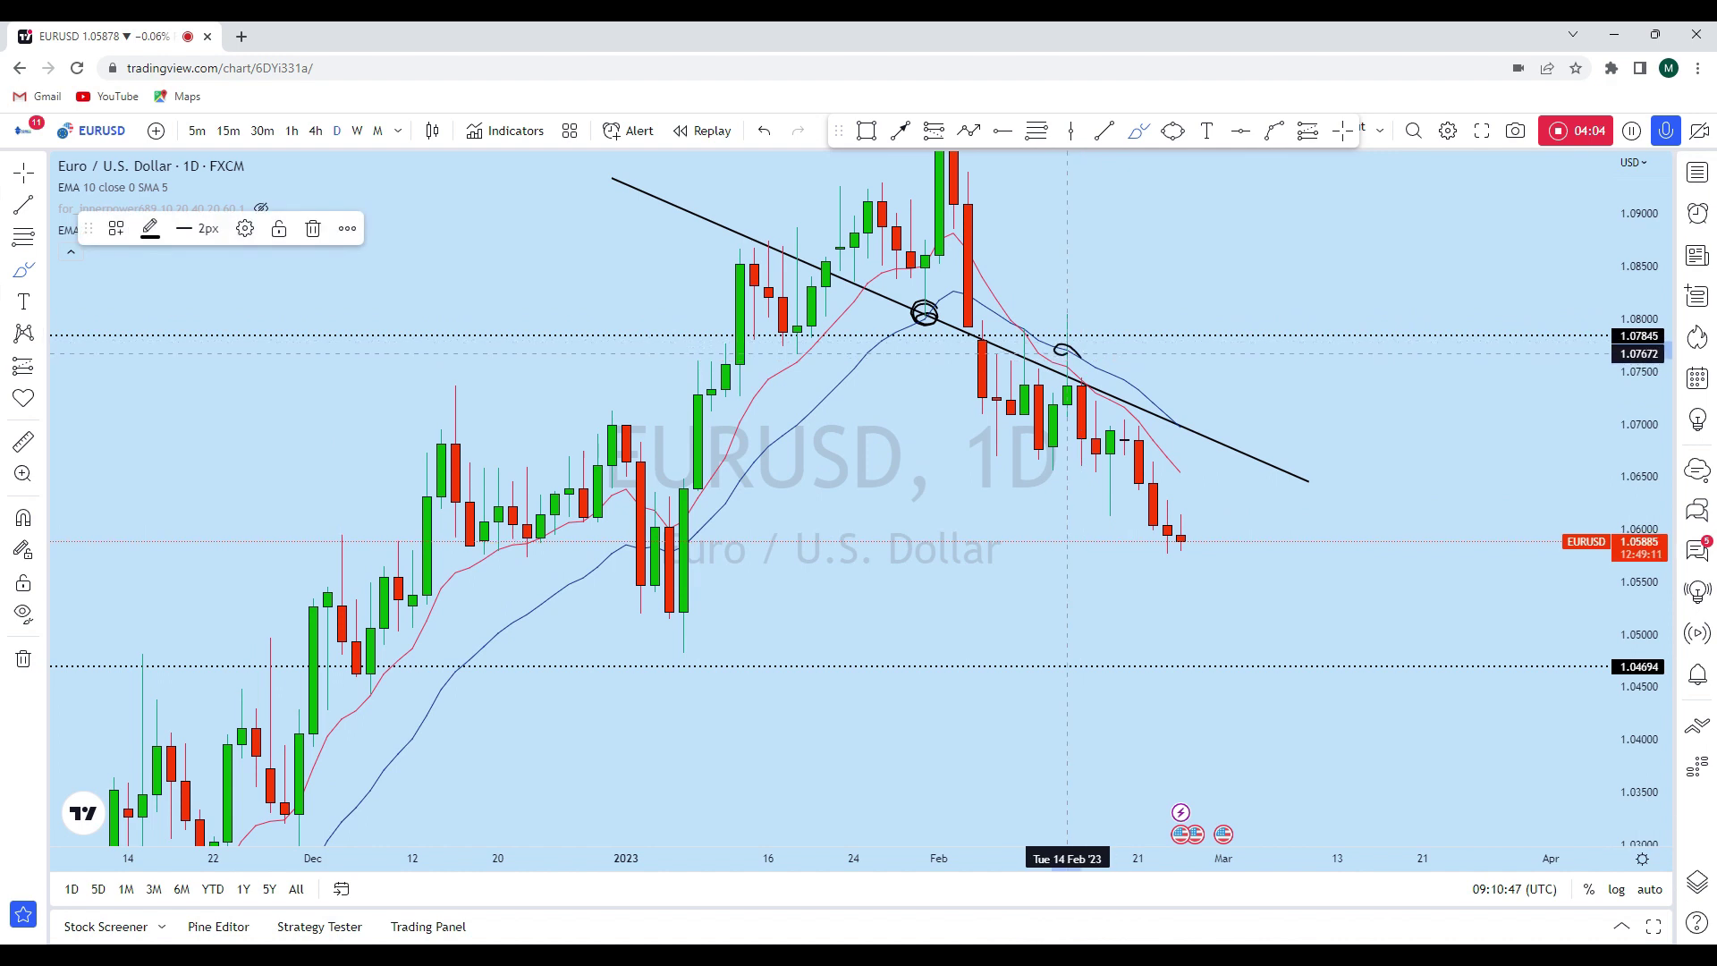
left_click(774, 140)
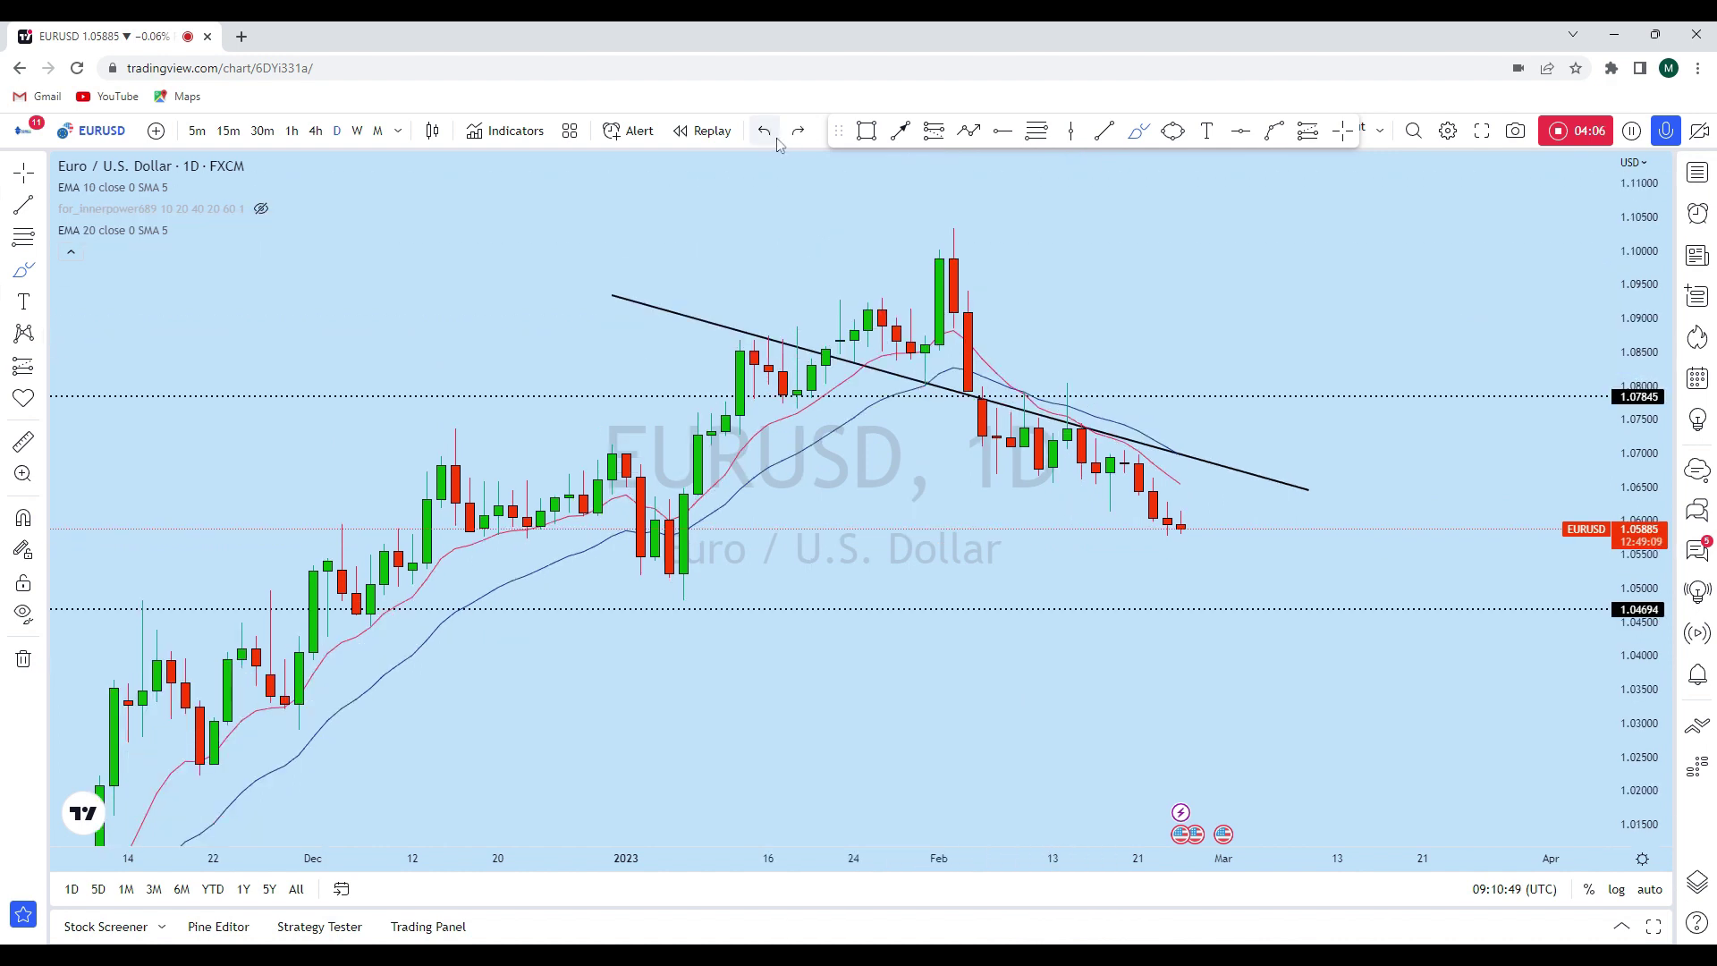
scroll(1270, 501, "down", 2)
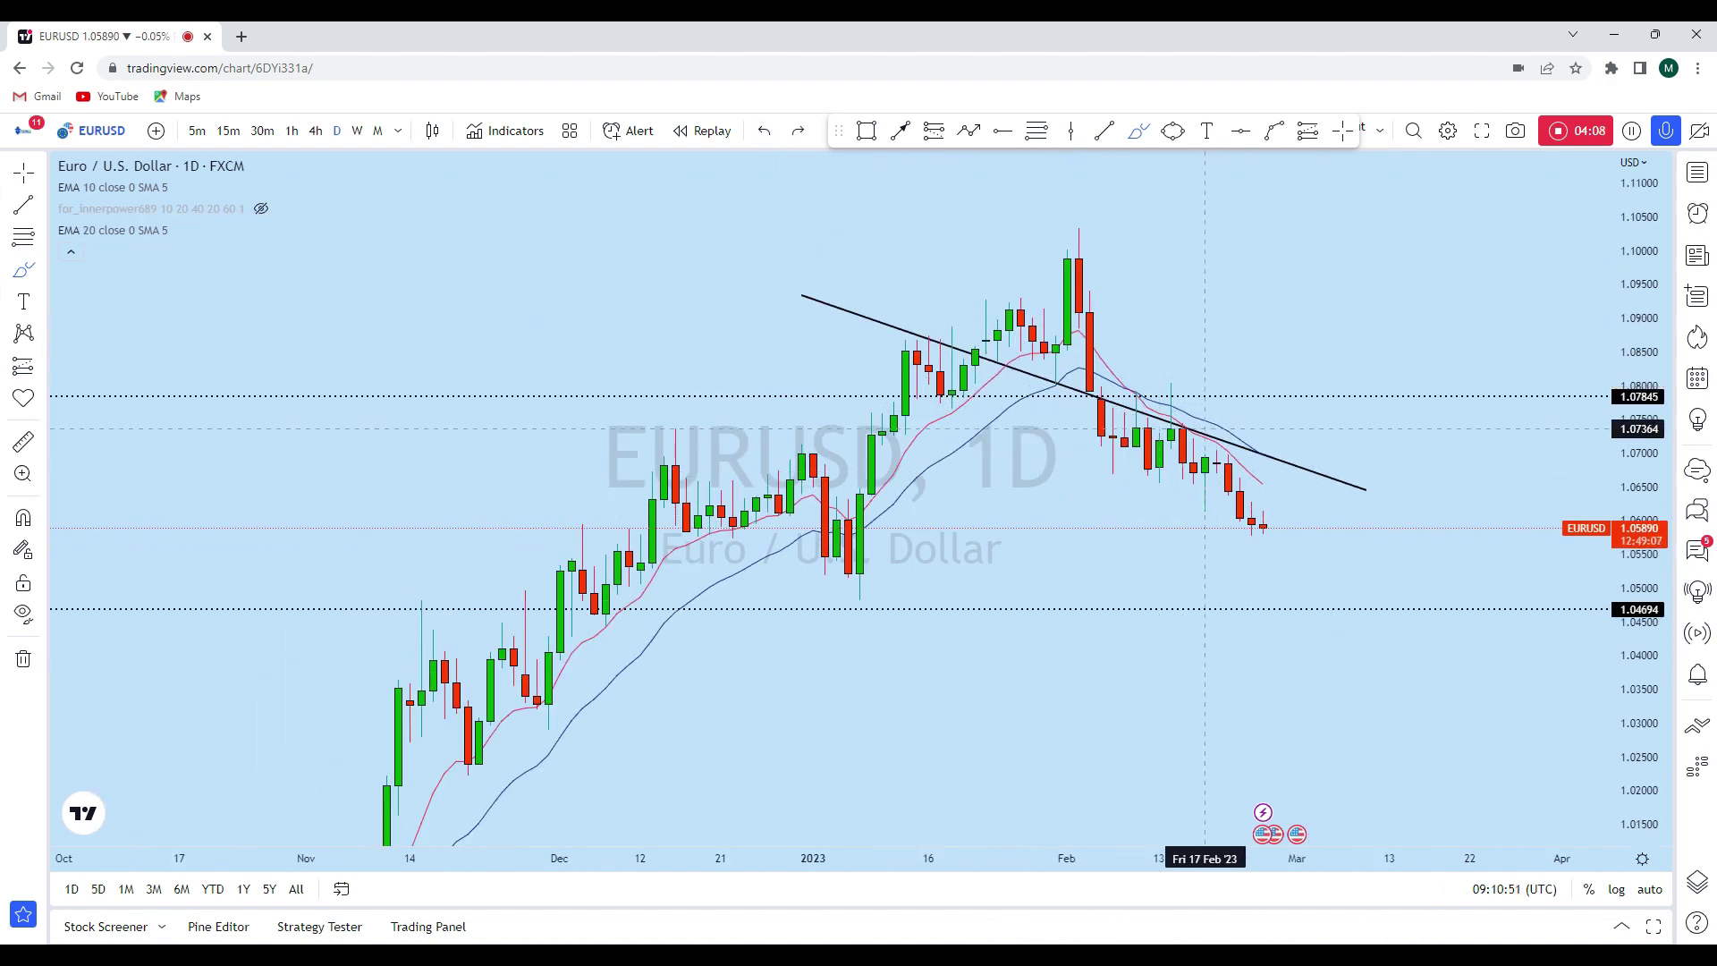
left_click_drag(1320, 500, 1150, 497)
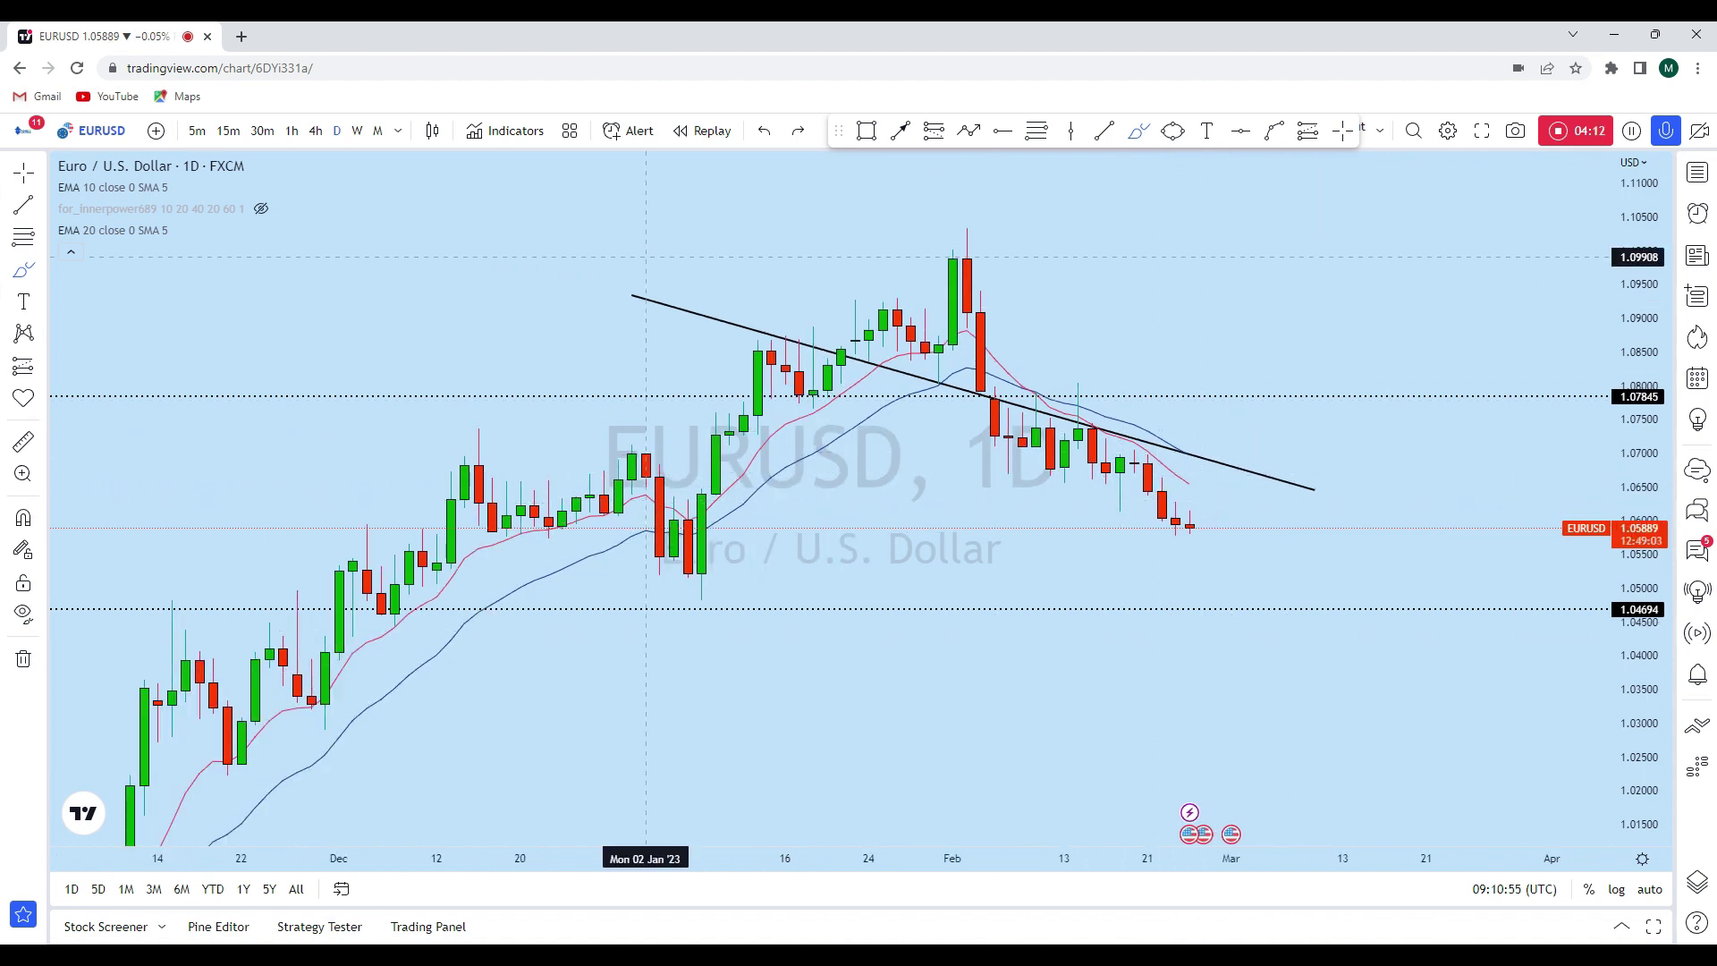
left_click_drag(1135, 273, 1146, 178)
scroll(1286, 439, "down", 3)
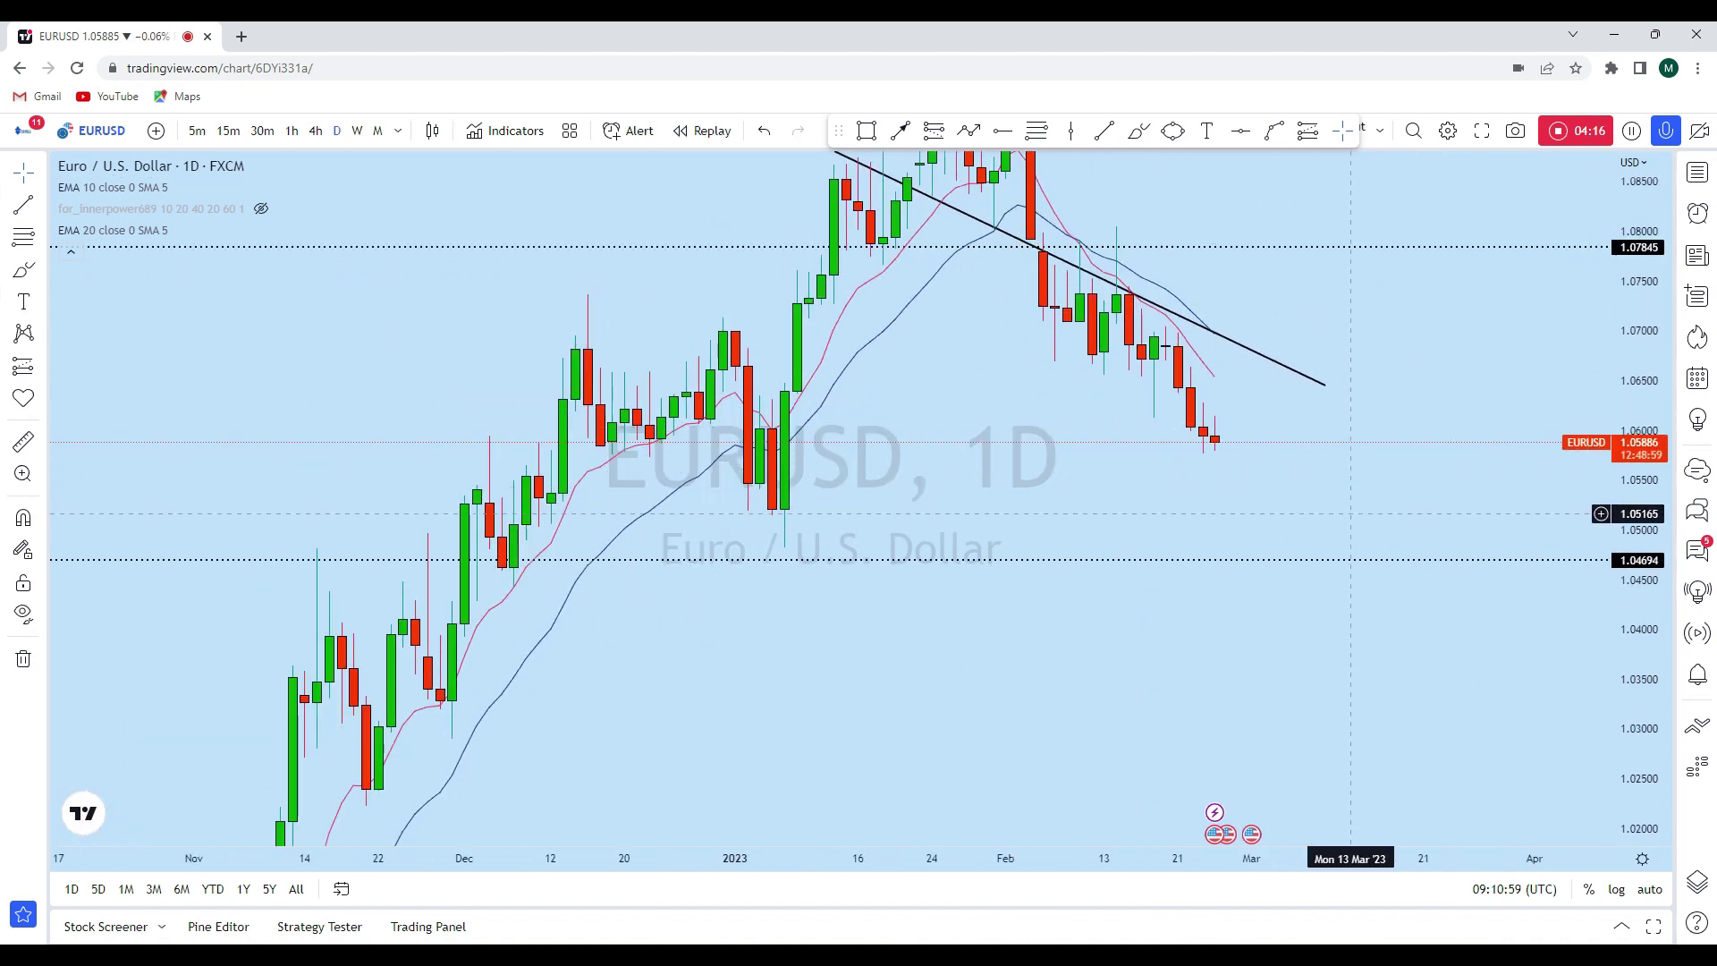
left_click(316, 132)
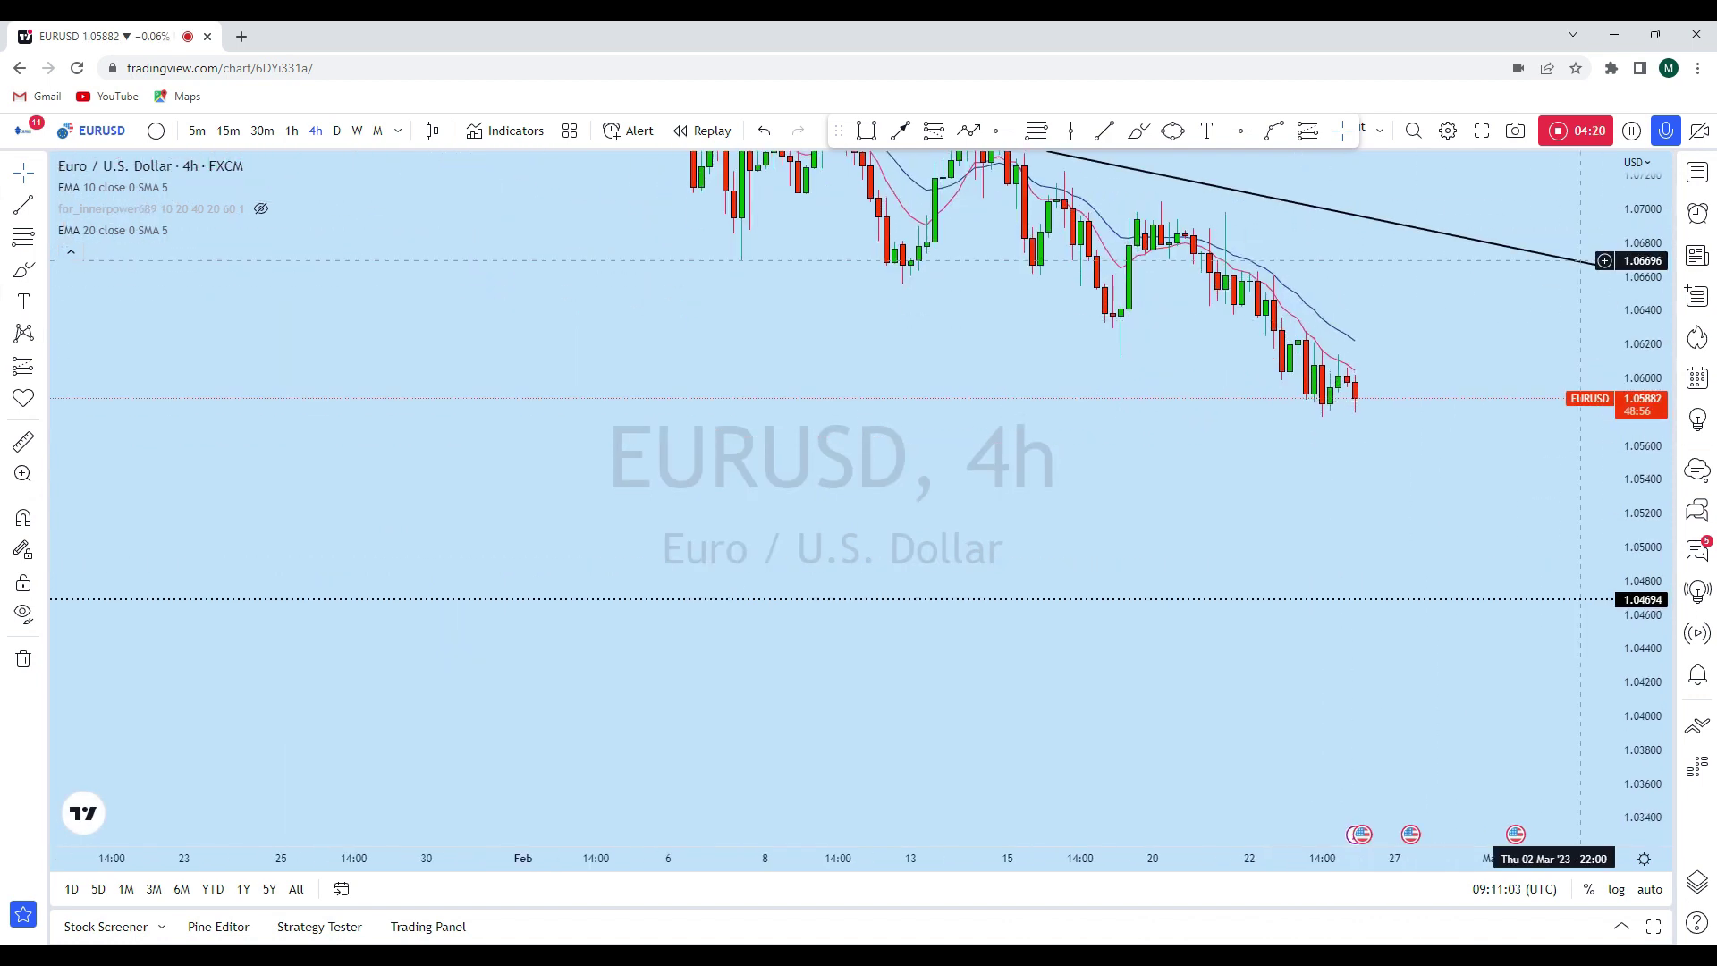
Step: Try wavy and projected-drop brush sketches toward 1.0437 on recent candles, then undo them
scroll(1581, 260, "up", 3)
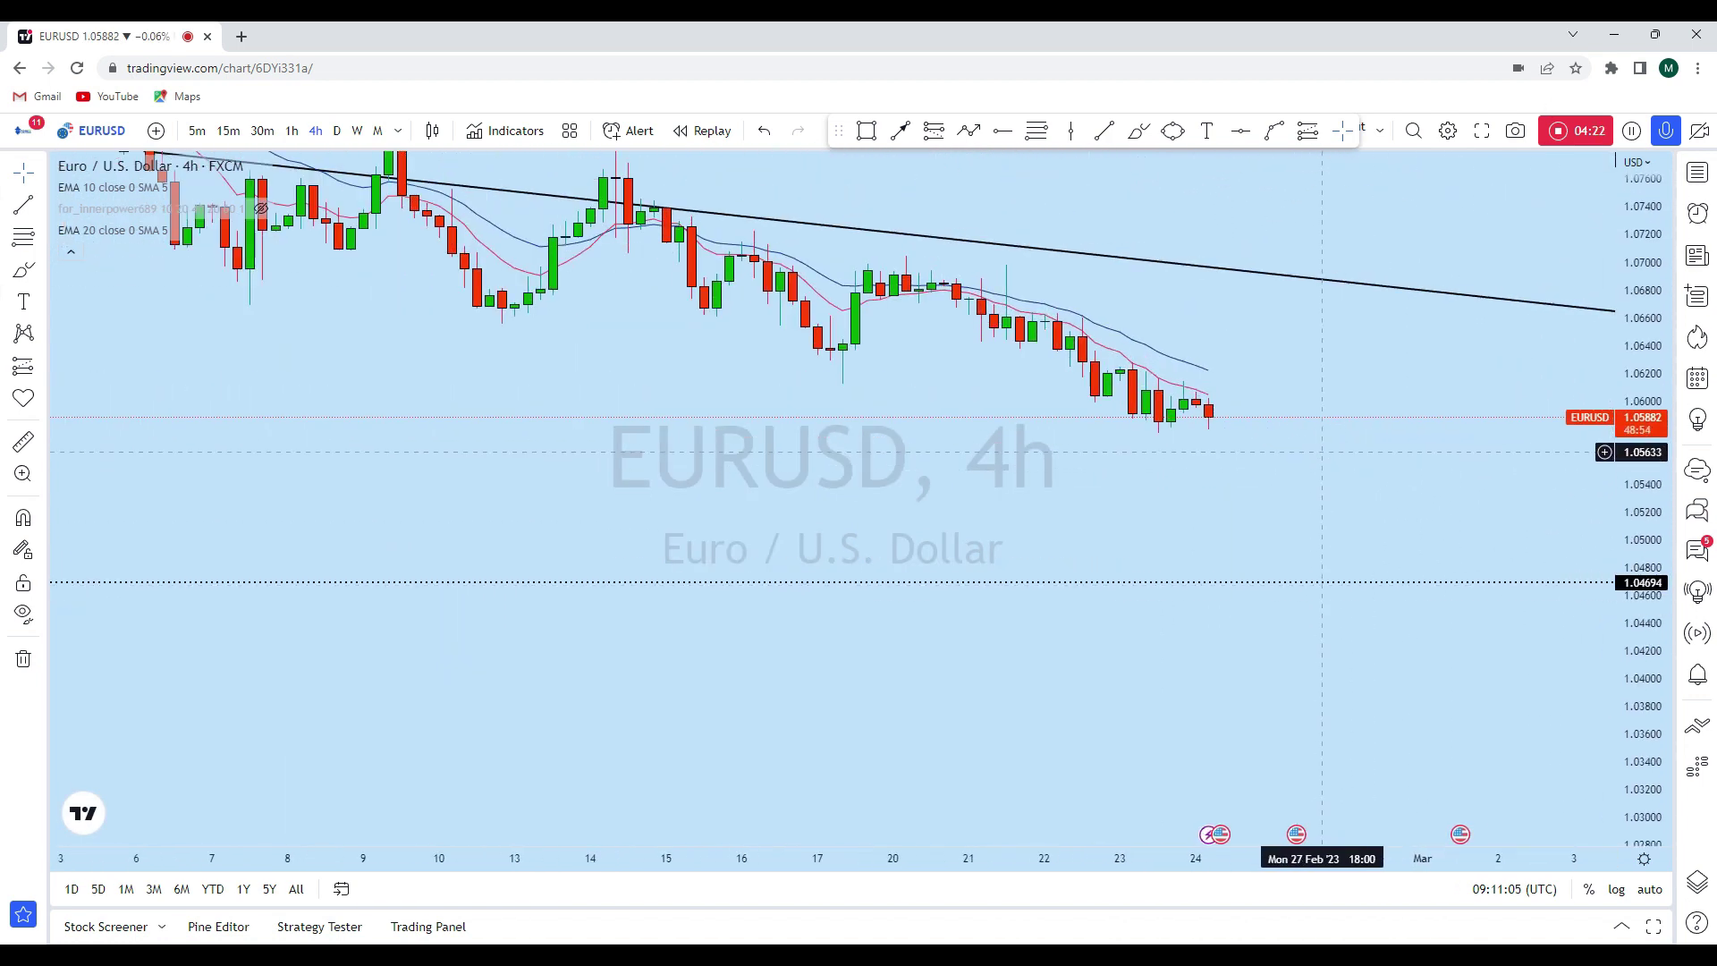
left_click(1138, 132)
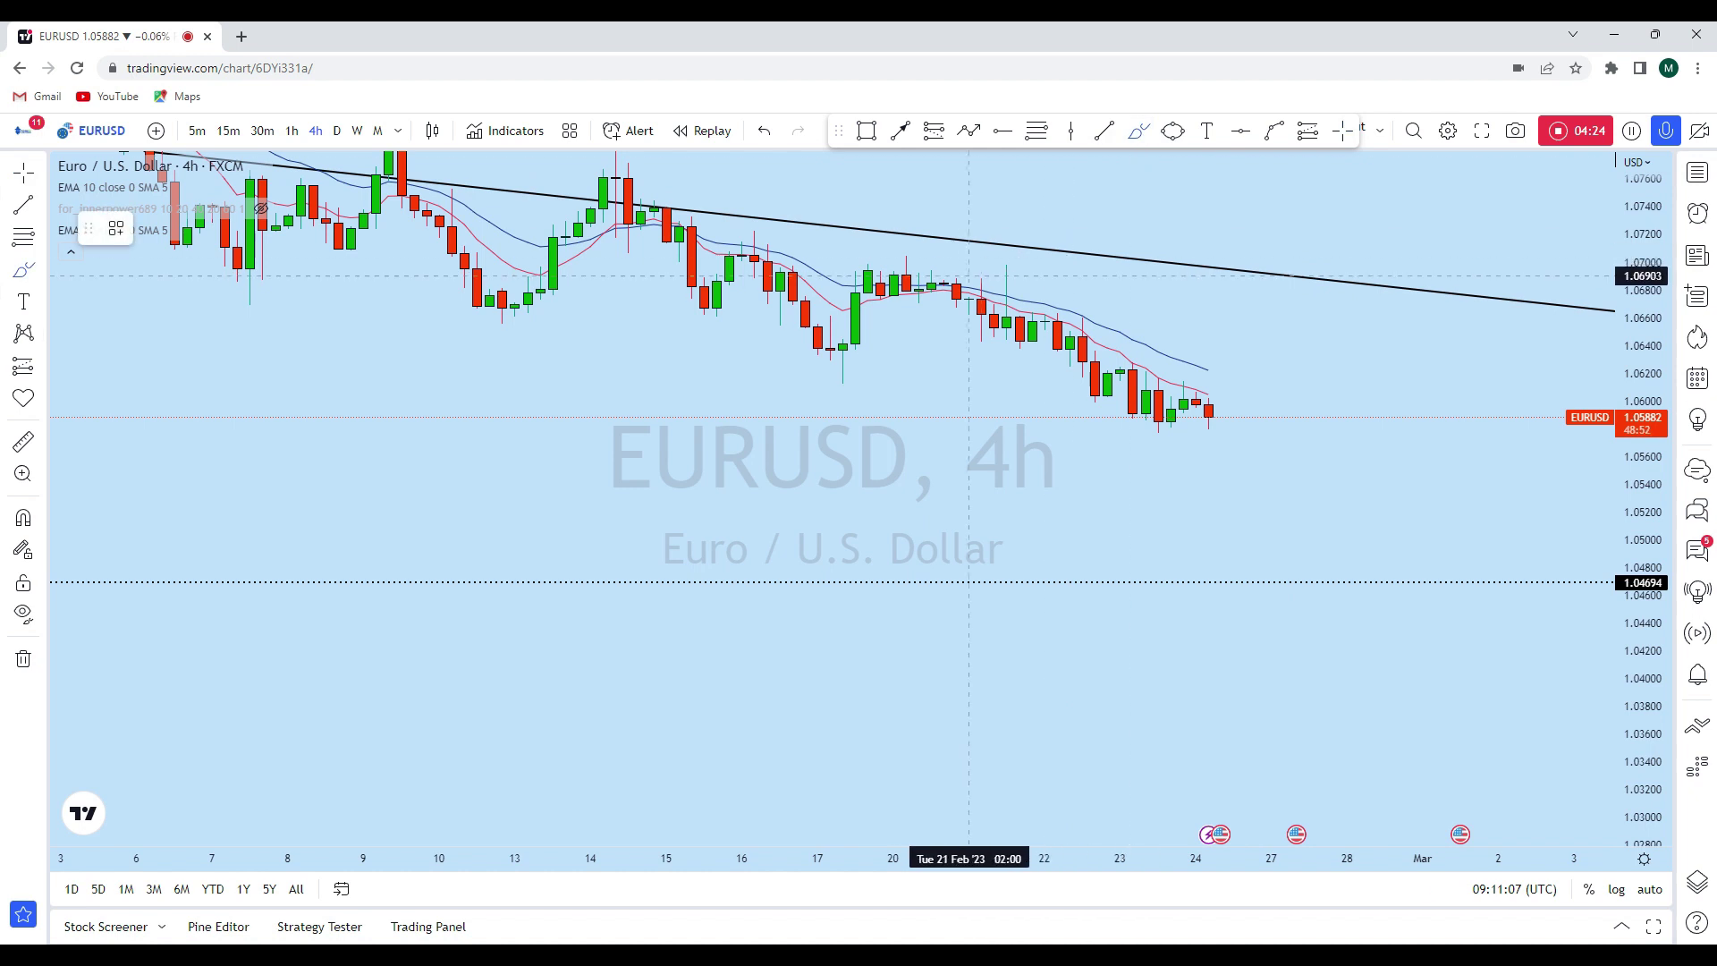
mouse_move(923, 272)
left_mouse_down()
mouse_move(1055, 318)
mouse_move(1095, 387)
left_mouse_up()
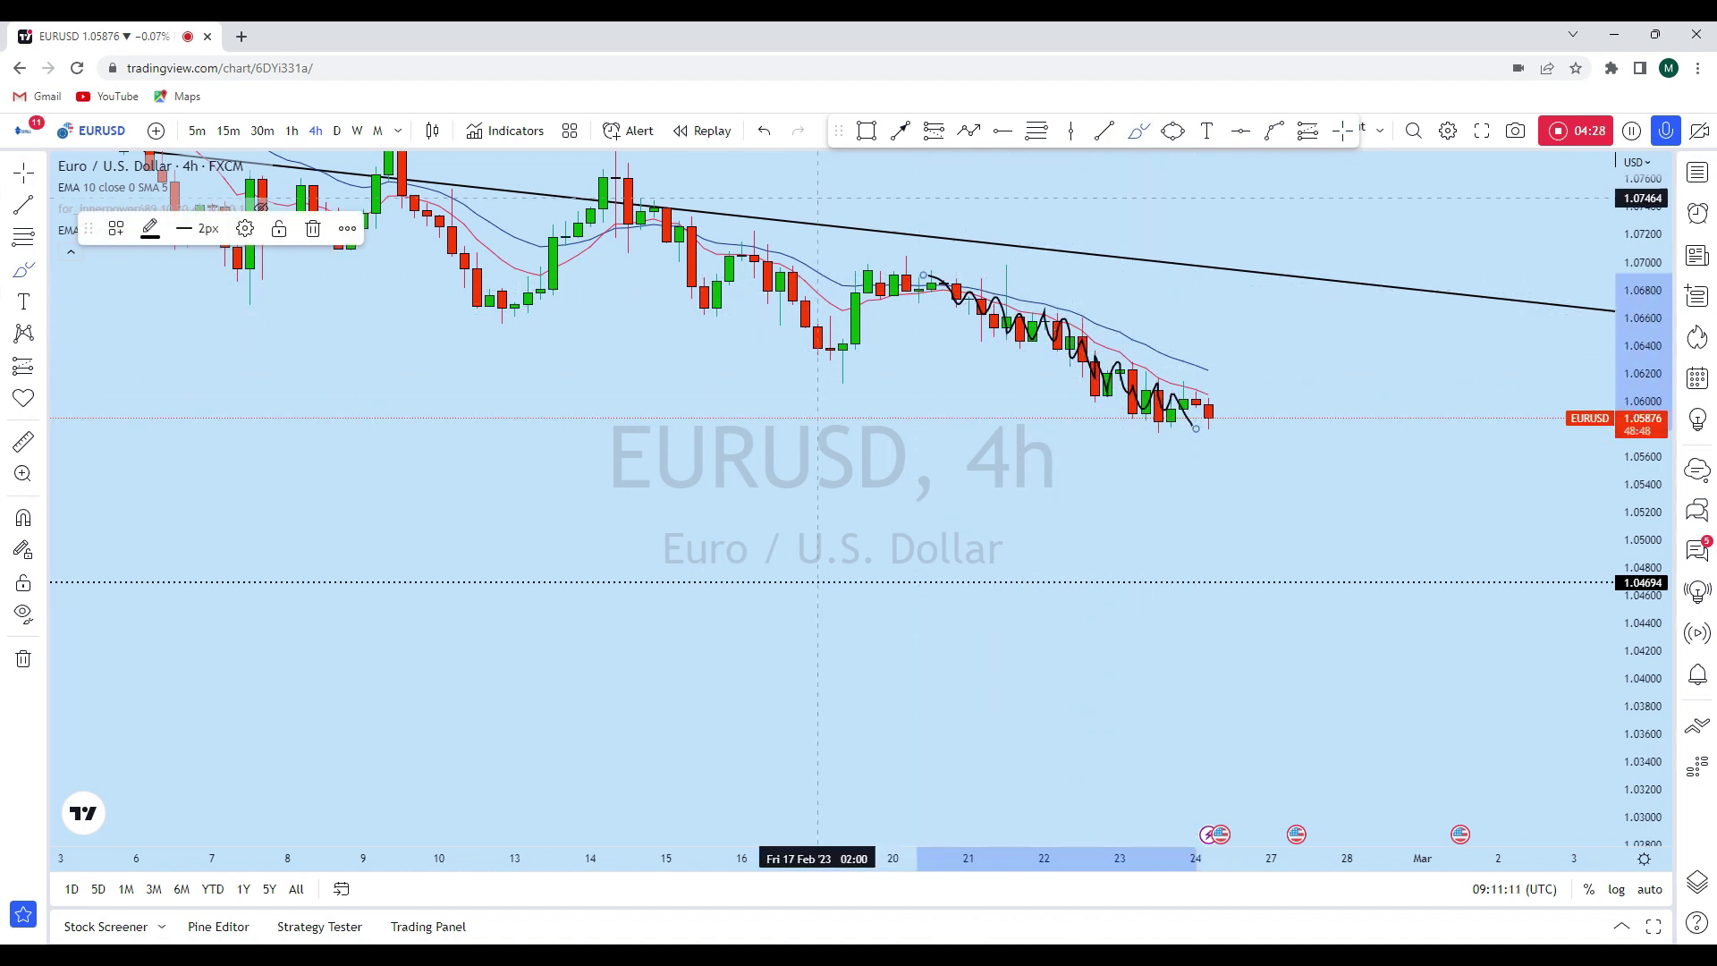
key("ctrl+z")
scroll(818, 420, "down", 2)
scroll(1411, 462, "up", 2)
mouse_move(1257, 417)
left_mouse_down()
mouse_move(1276, 409)
mouse_move(1291, 447)
mouse_move(1324, 626)
left_mouse_up()
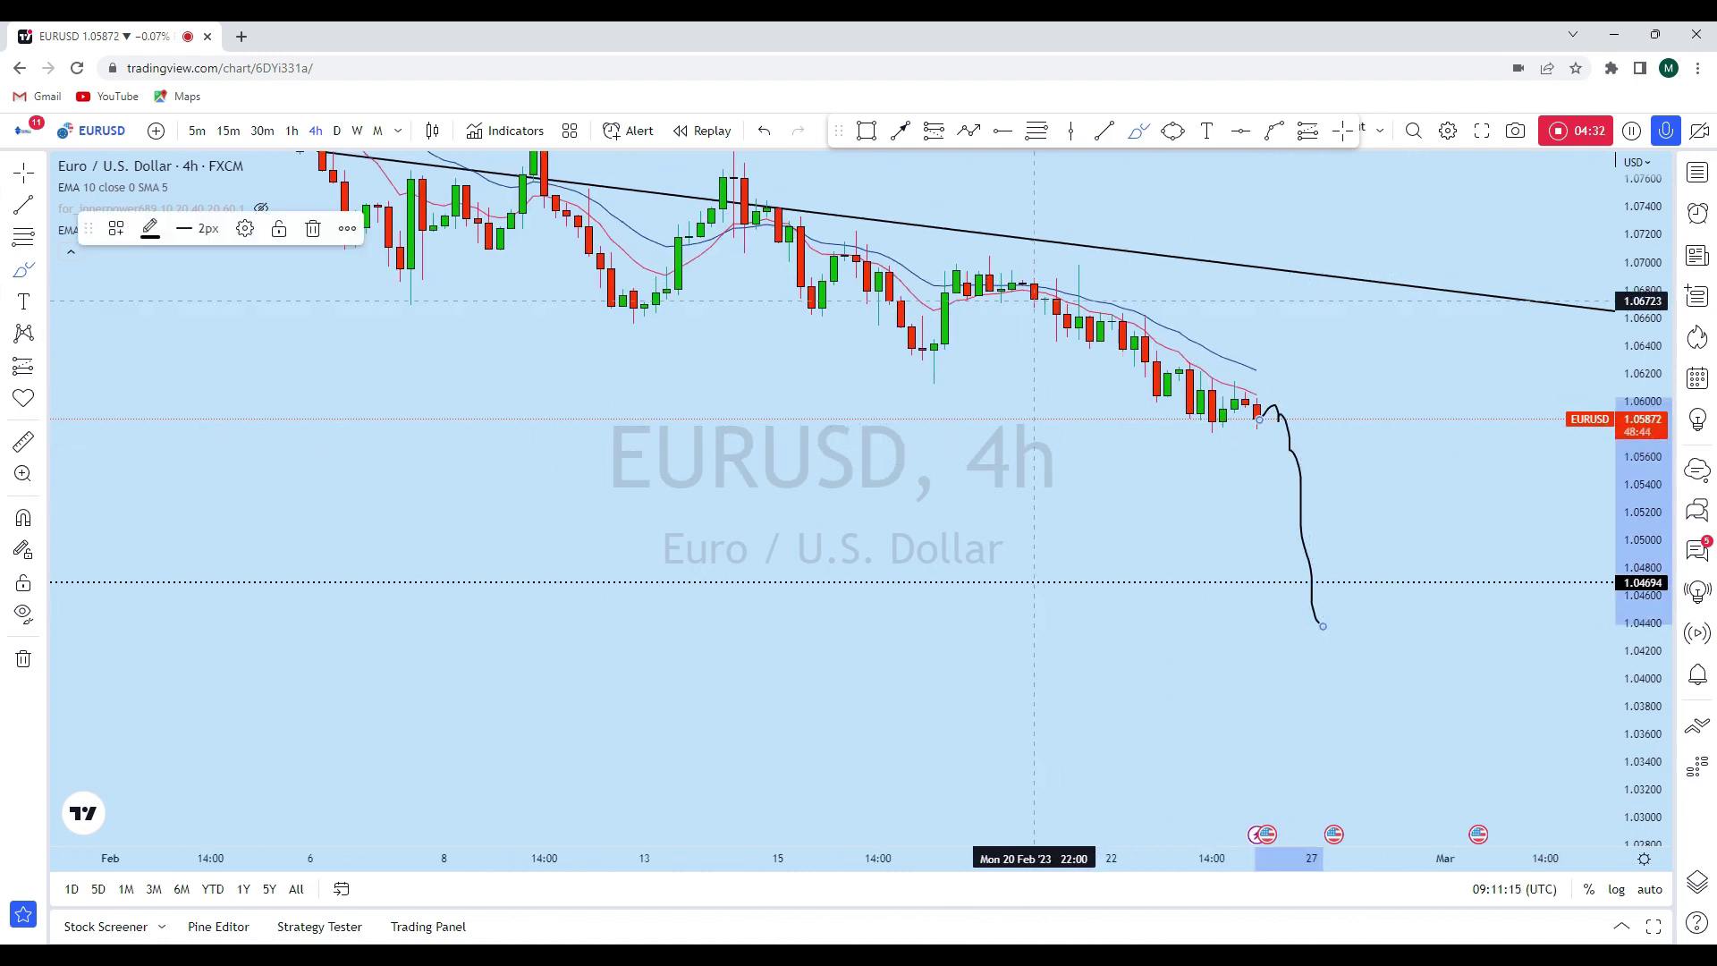
left_click(764, 131)
Step: Zoom in close on the latest candles and the 1.04694 line, stretching the price scale
scroll(1428, 531, "down", 2)
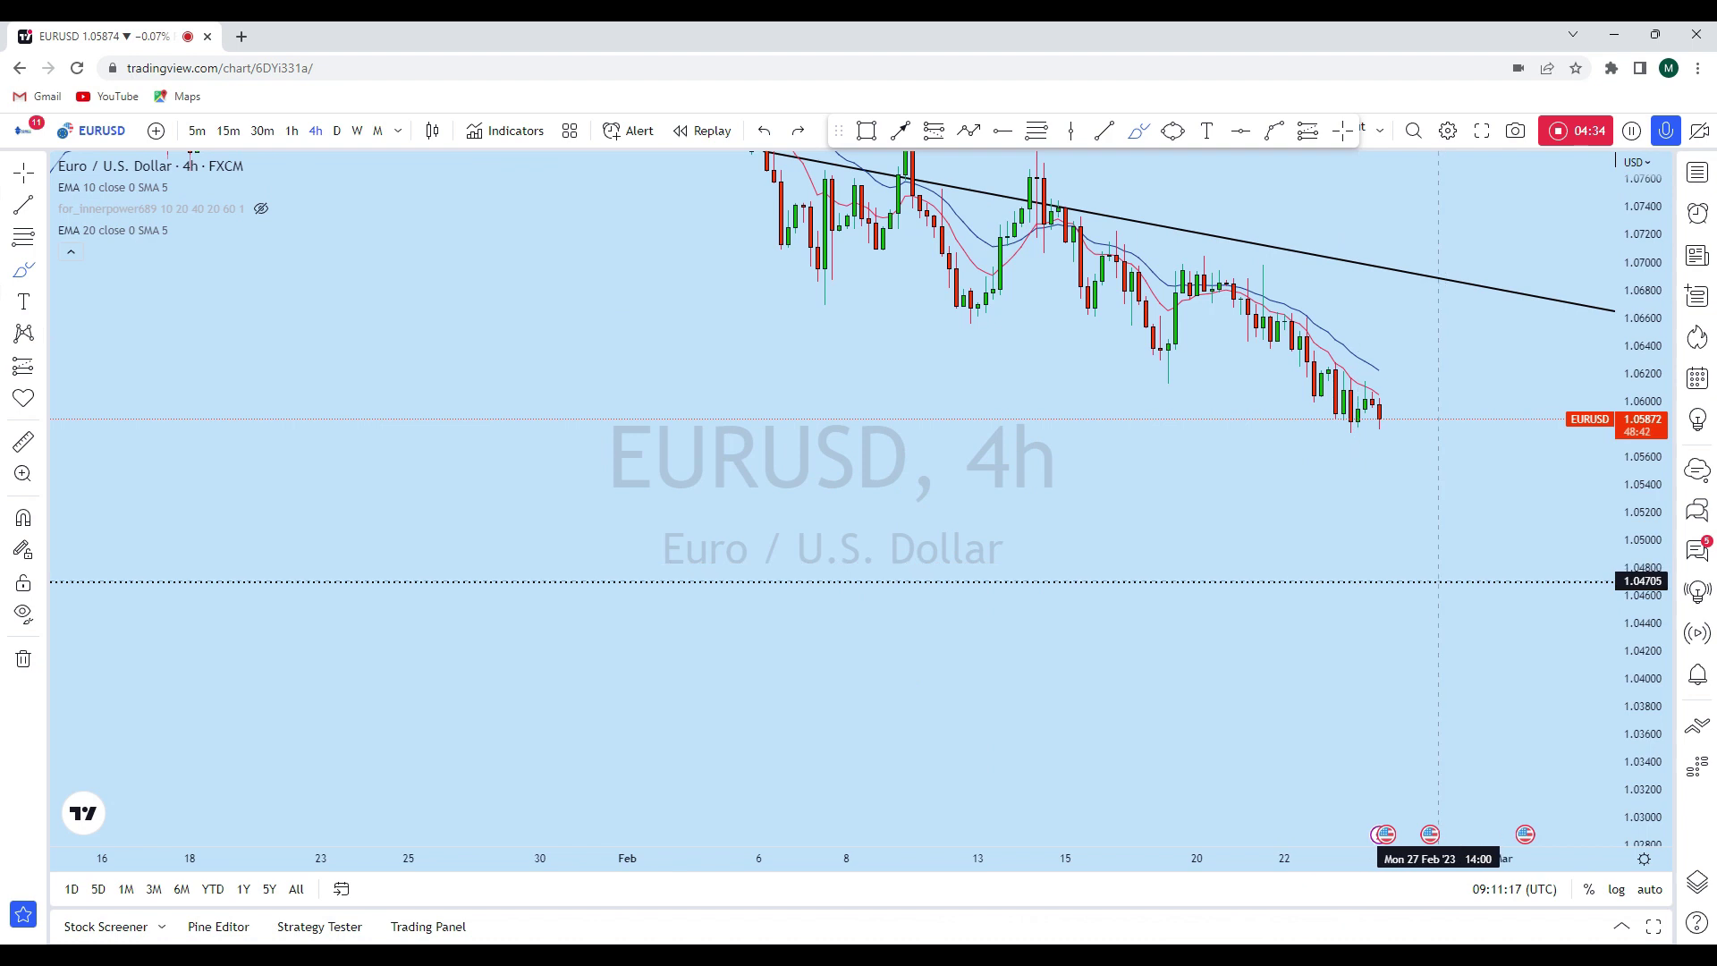
scroll(1428, 531, "up", 3)
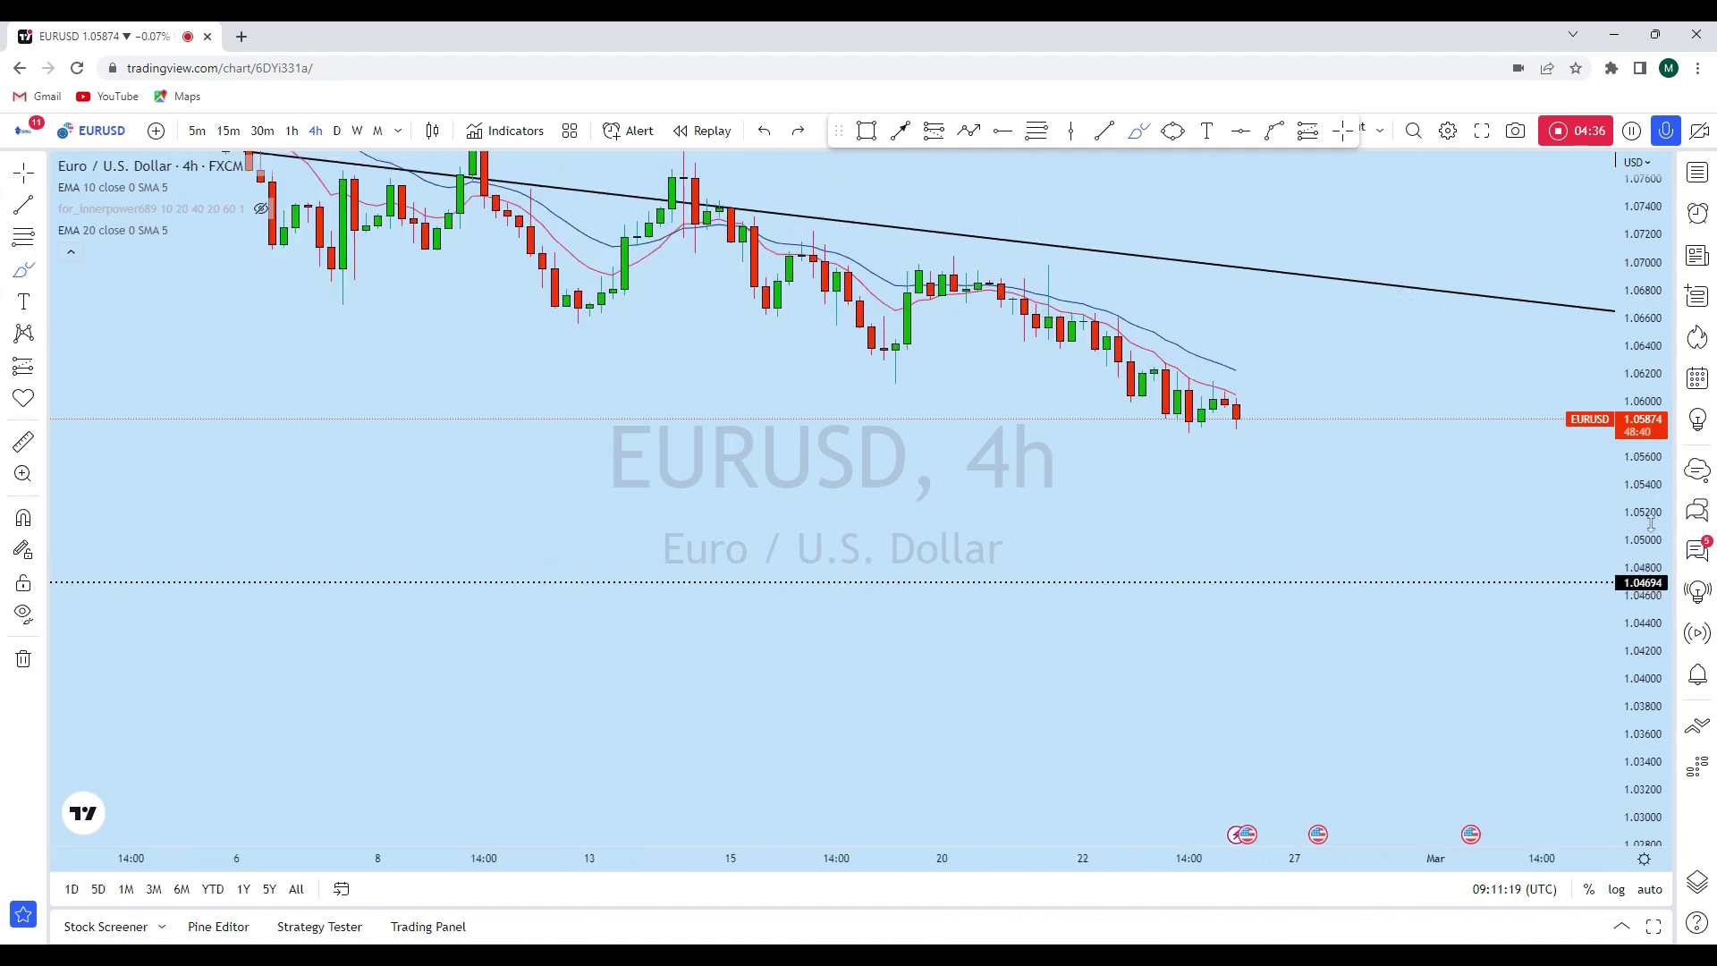
scroll(1255, 448, "up", 1)
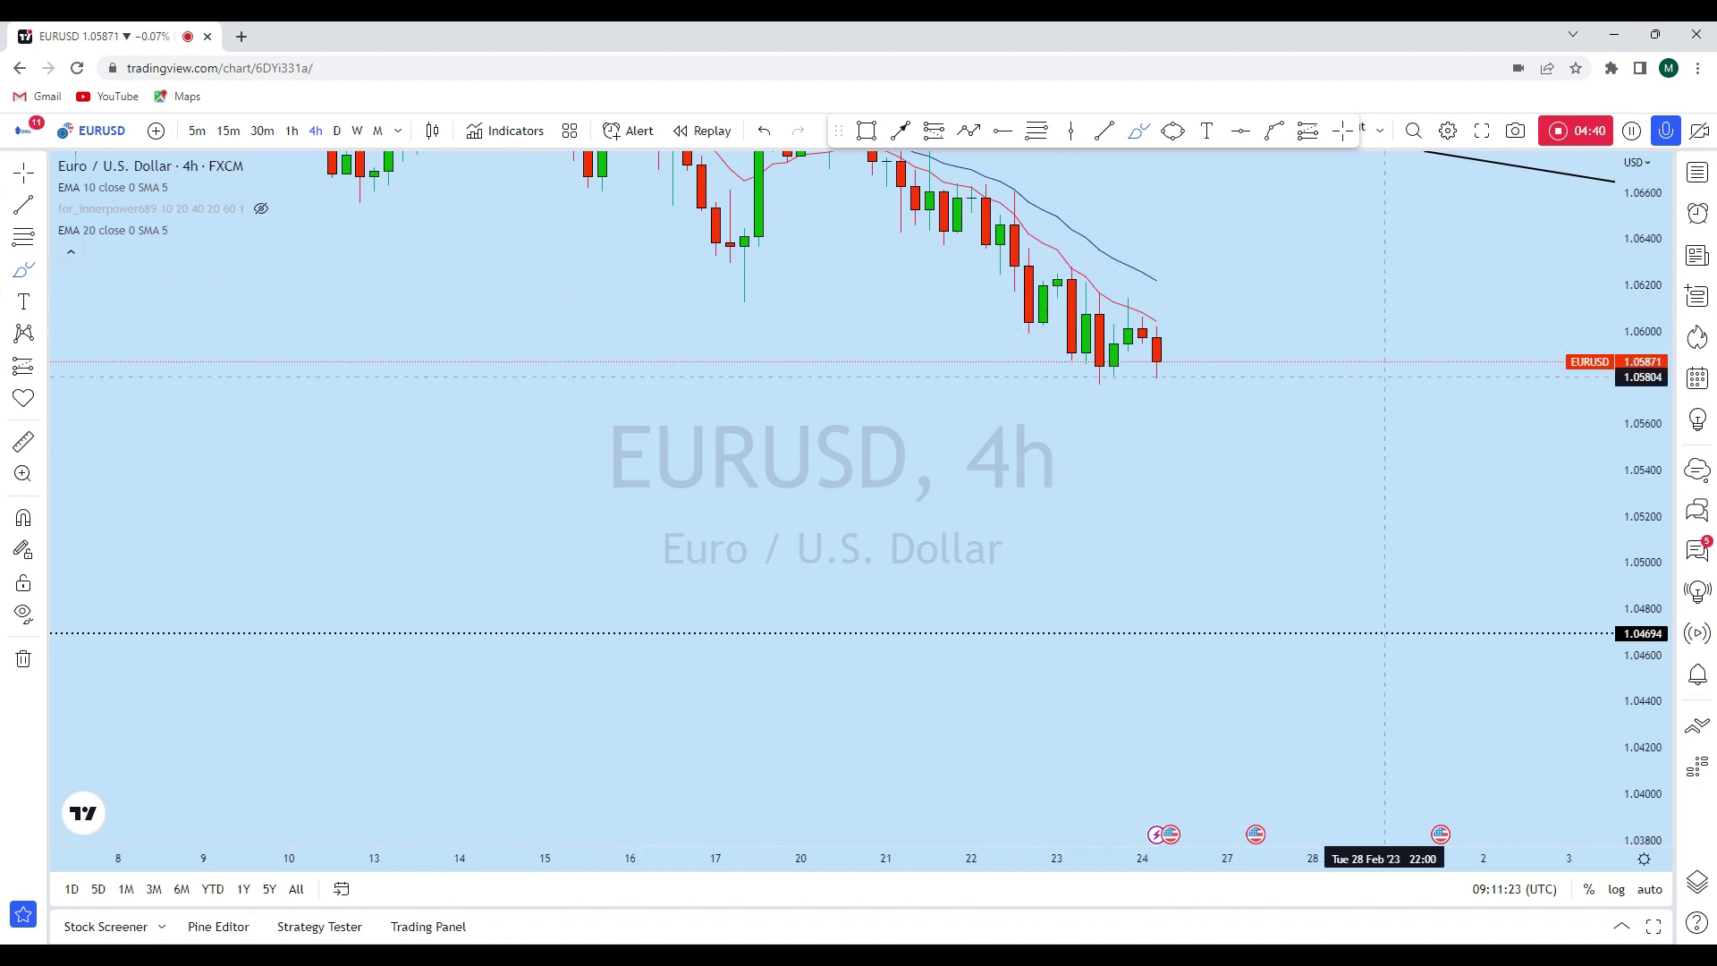
left_click_drag(1631, 488, 1631, 420)
left_click(1170, 132)
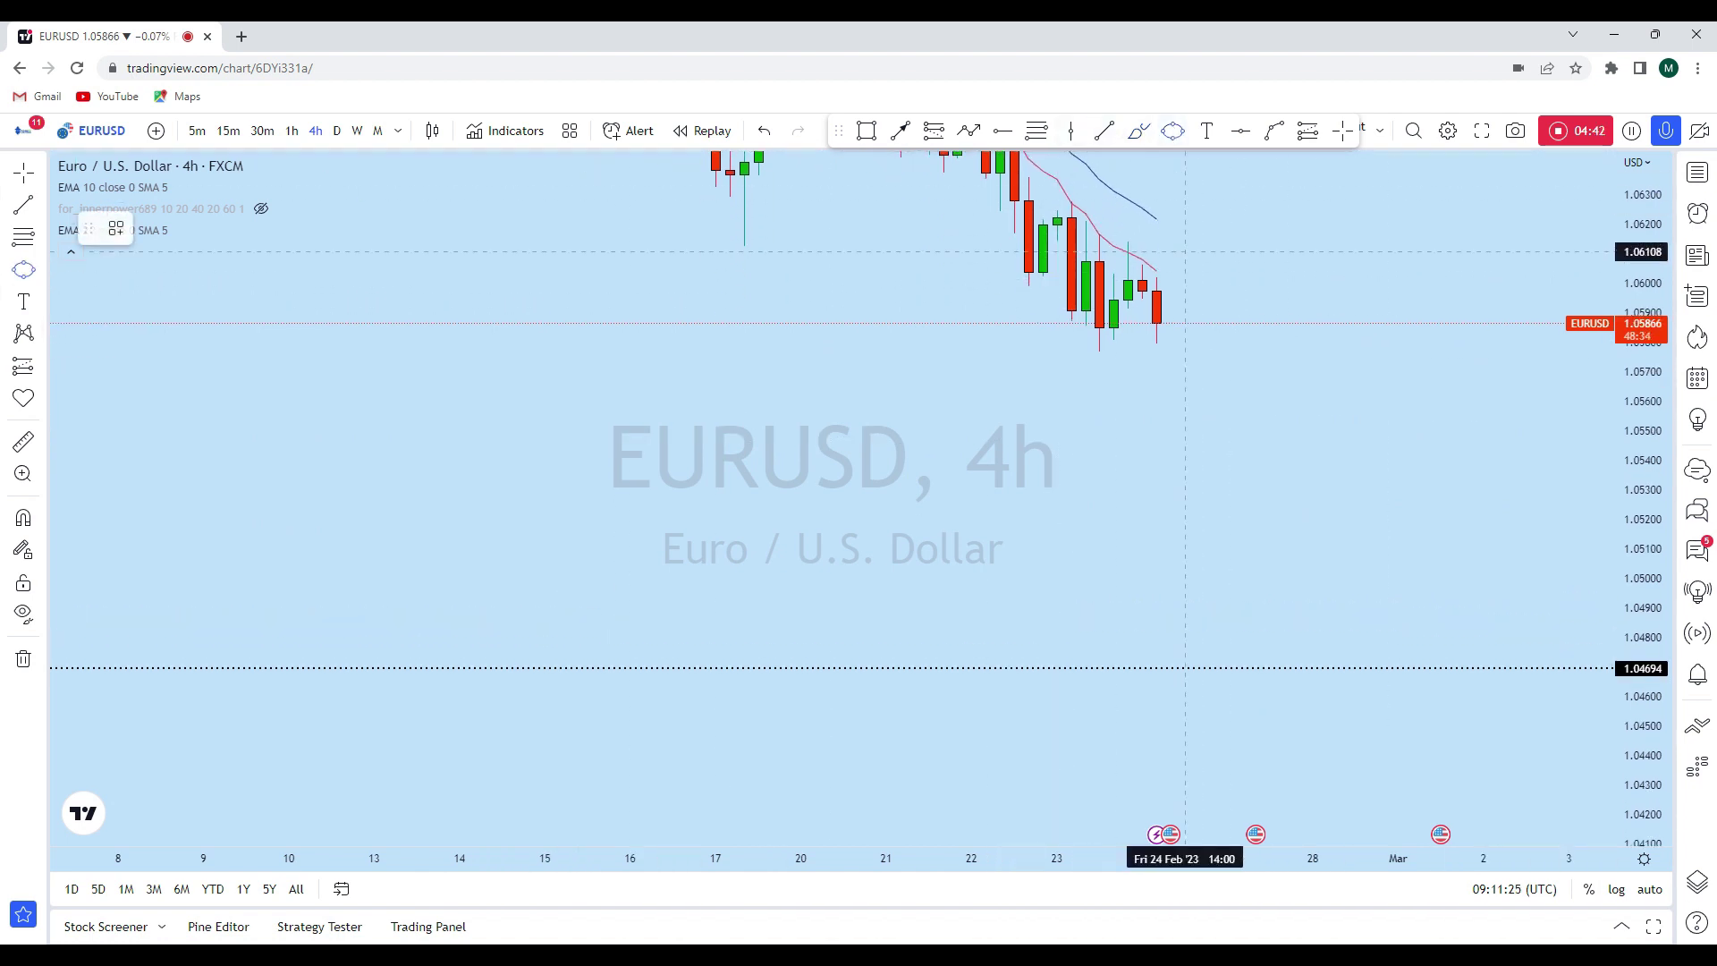
Step: Draw an ellipse around the latest 4-hour candles, clearing stray brush marks
mouse_move(1156, 323)
left_mouse_down()
mouse_move(1200, 261)
mouse_move(1368, 364)
mouse_move(1154, 483)
mouse_move(1264, 417)
left_mouse_up()
left_click(1138, 131)
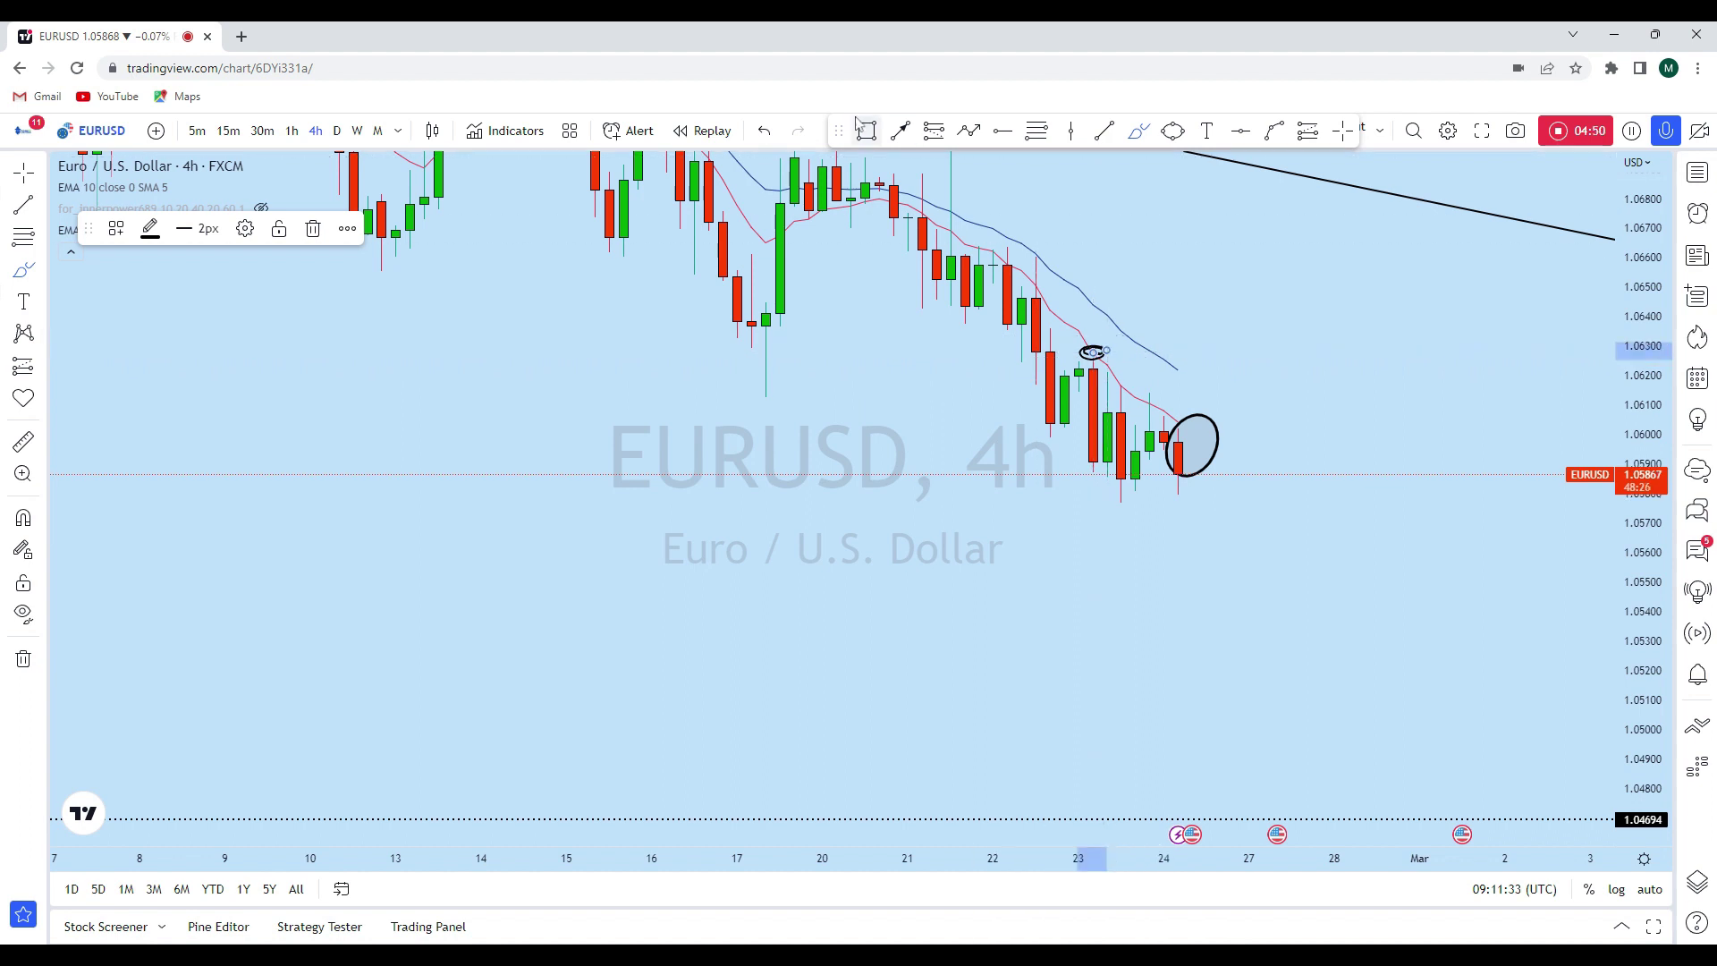
left_click(764, 133)
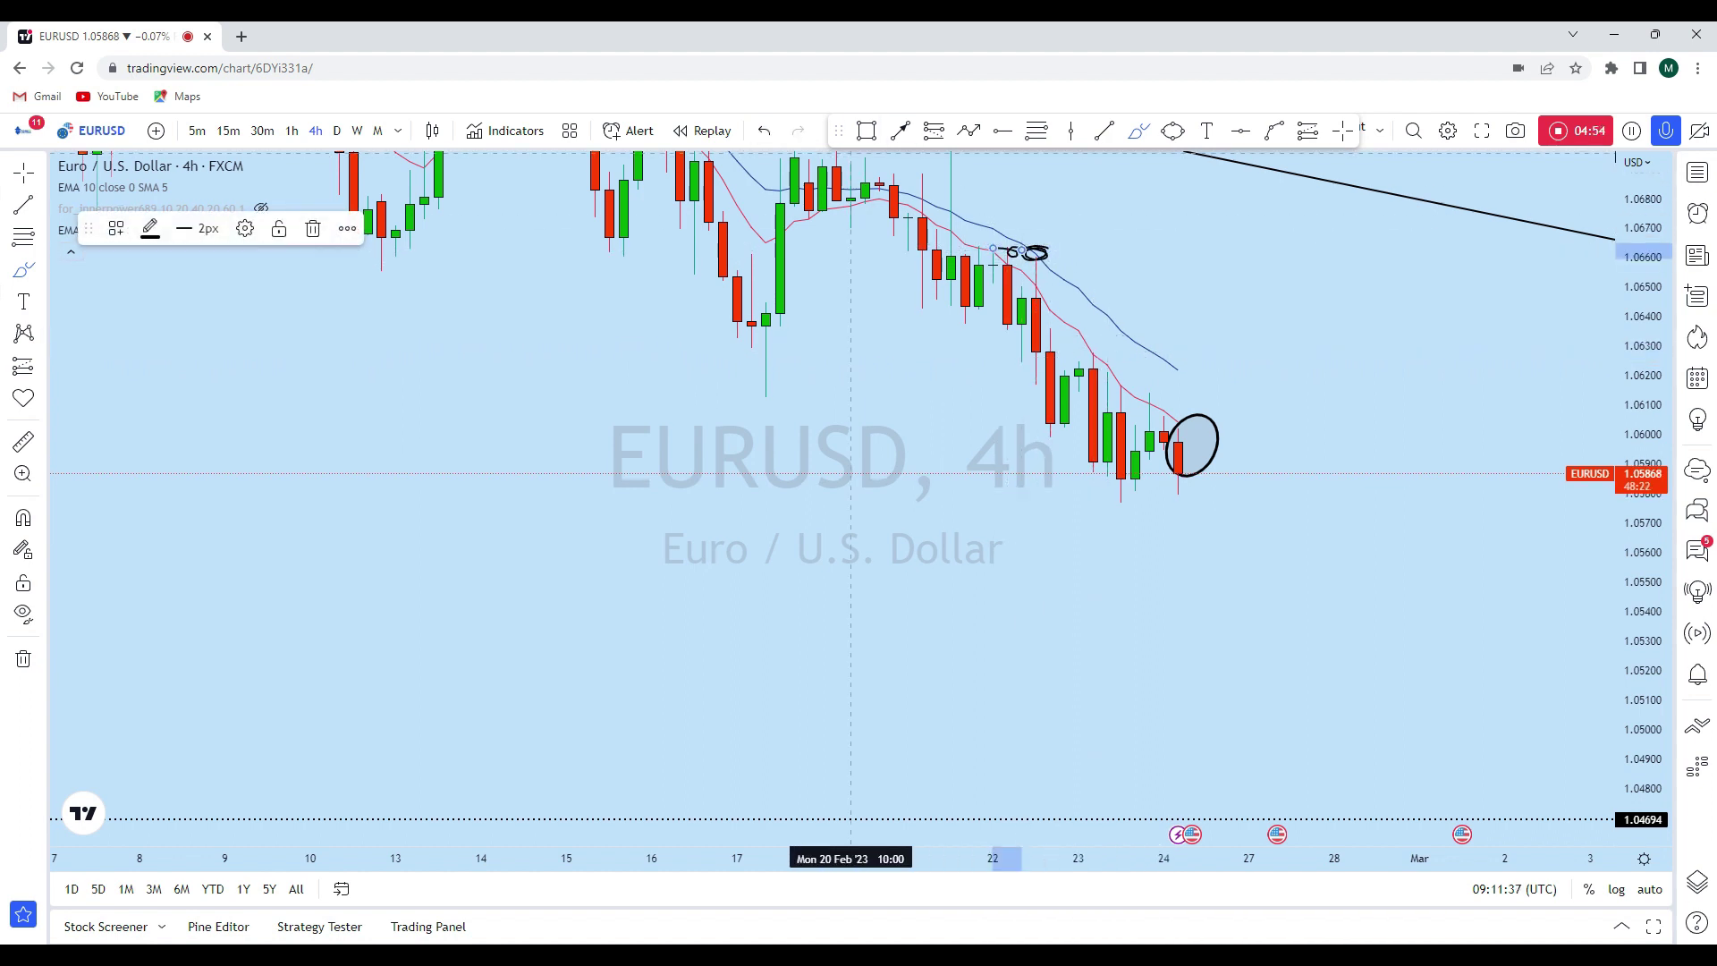
left_click(764, 131)
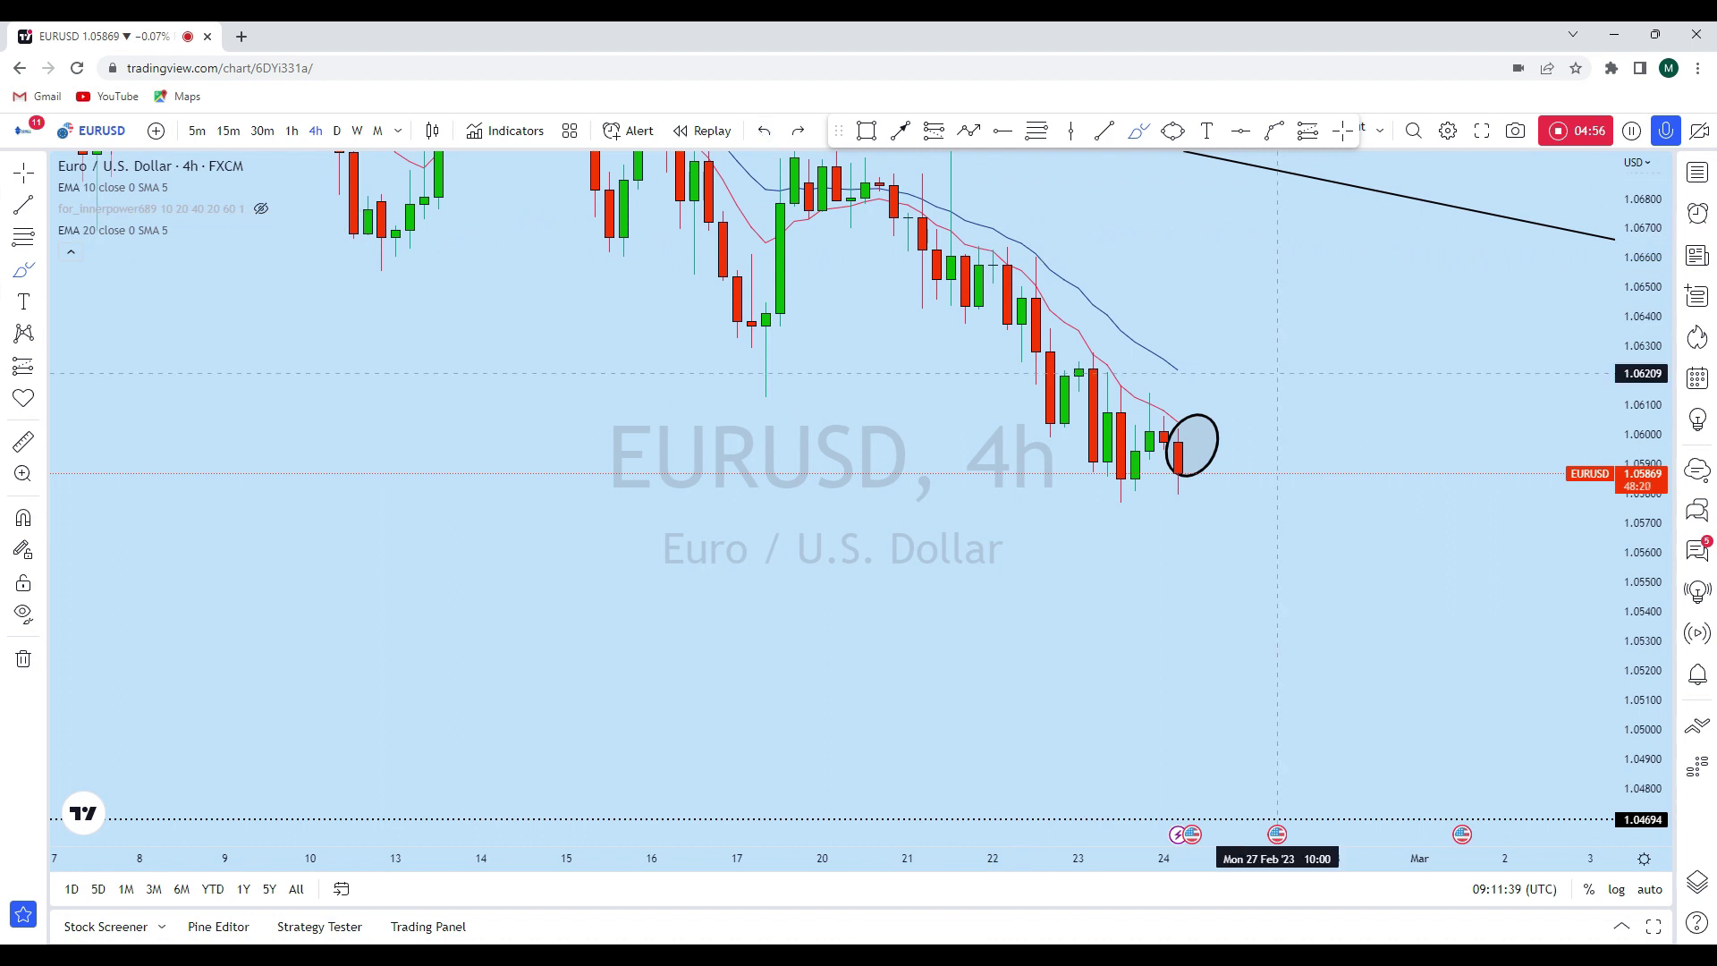
Step: Draw an arrow from the circled candle down to the 1.04694 support line
scroll(1234, 429, "up", 1)
left_click_drag(1150, 467, 1196, 782)
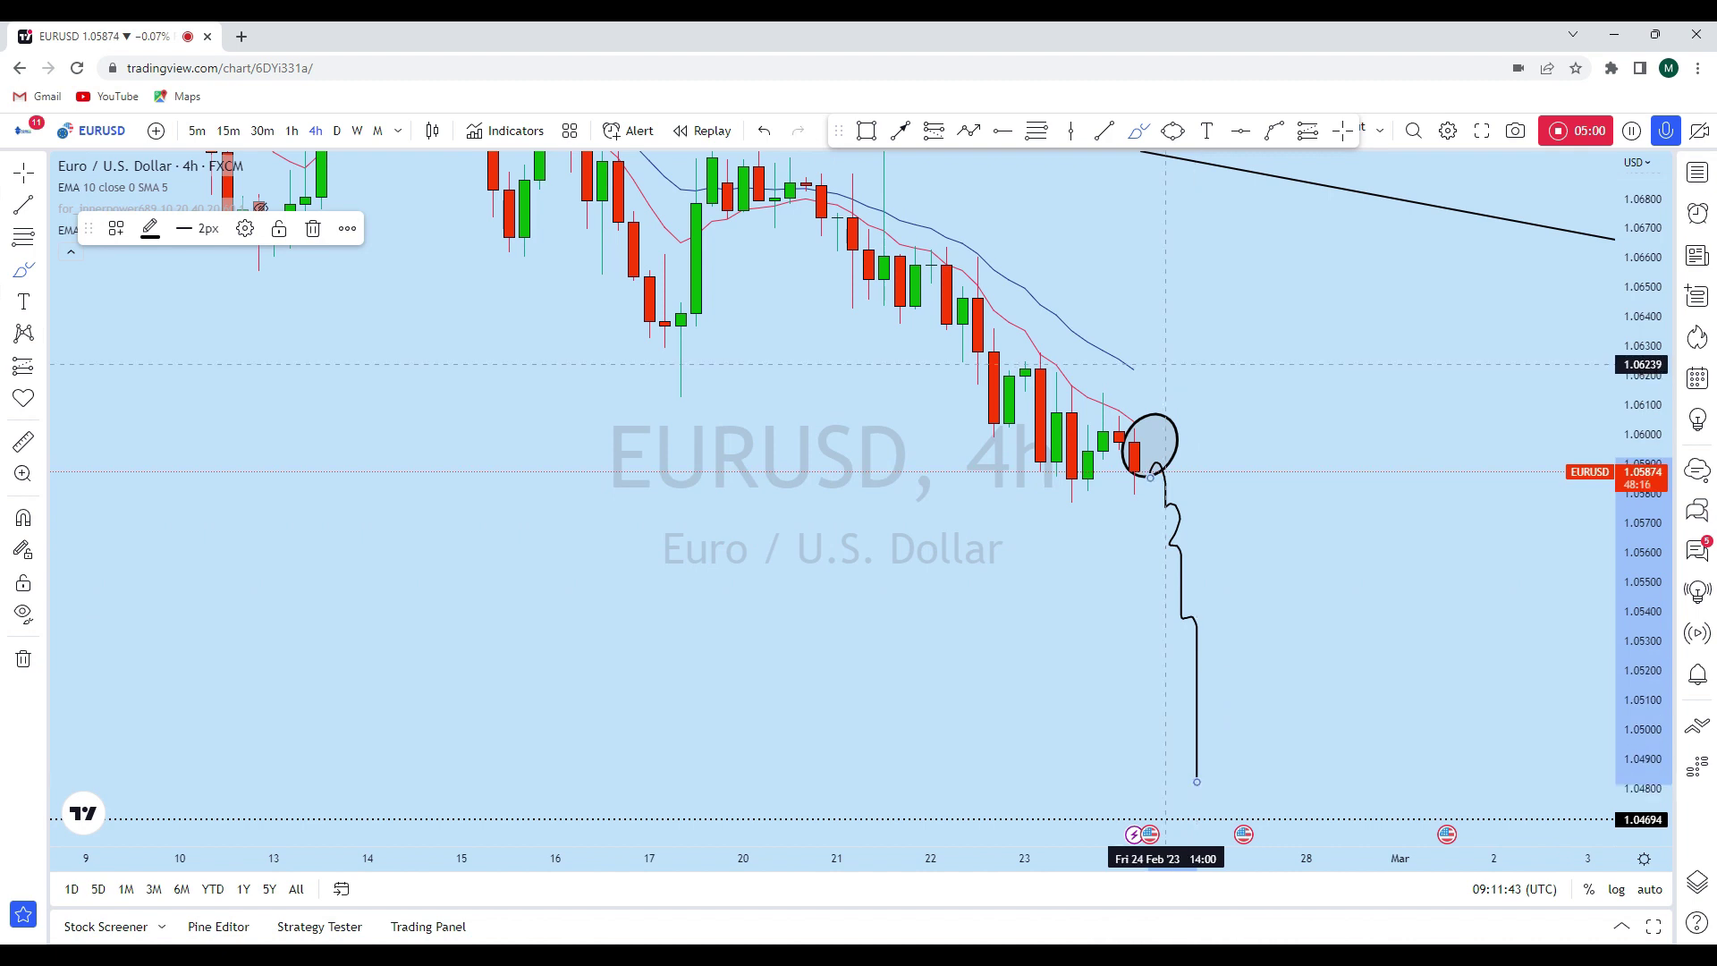
left_click(764, 130)
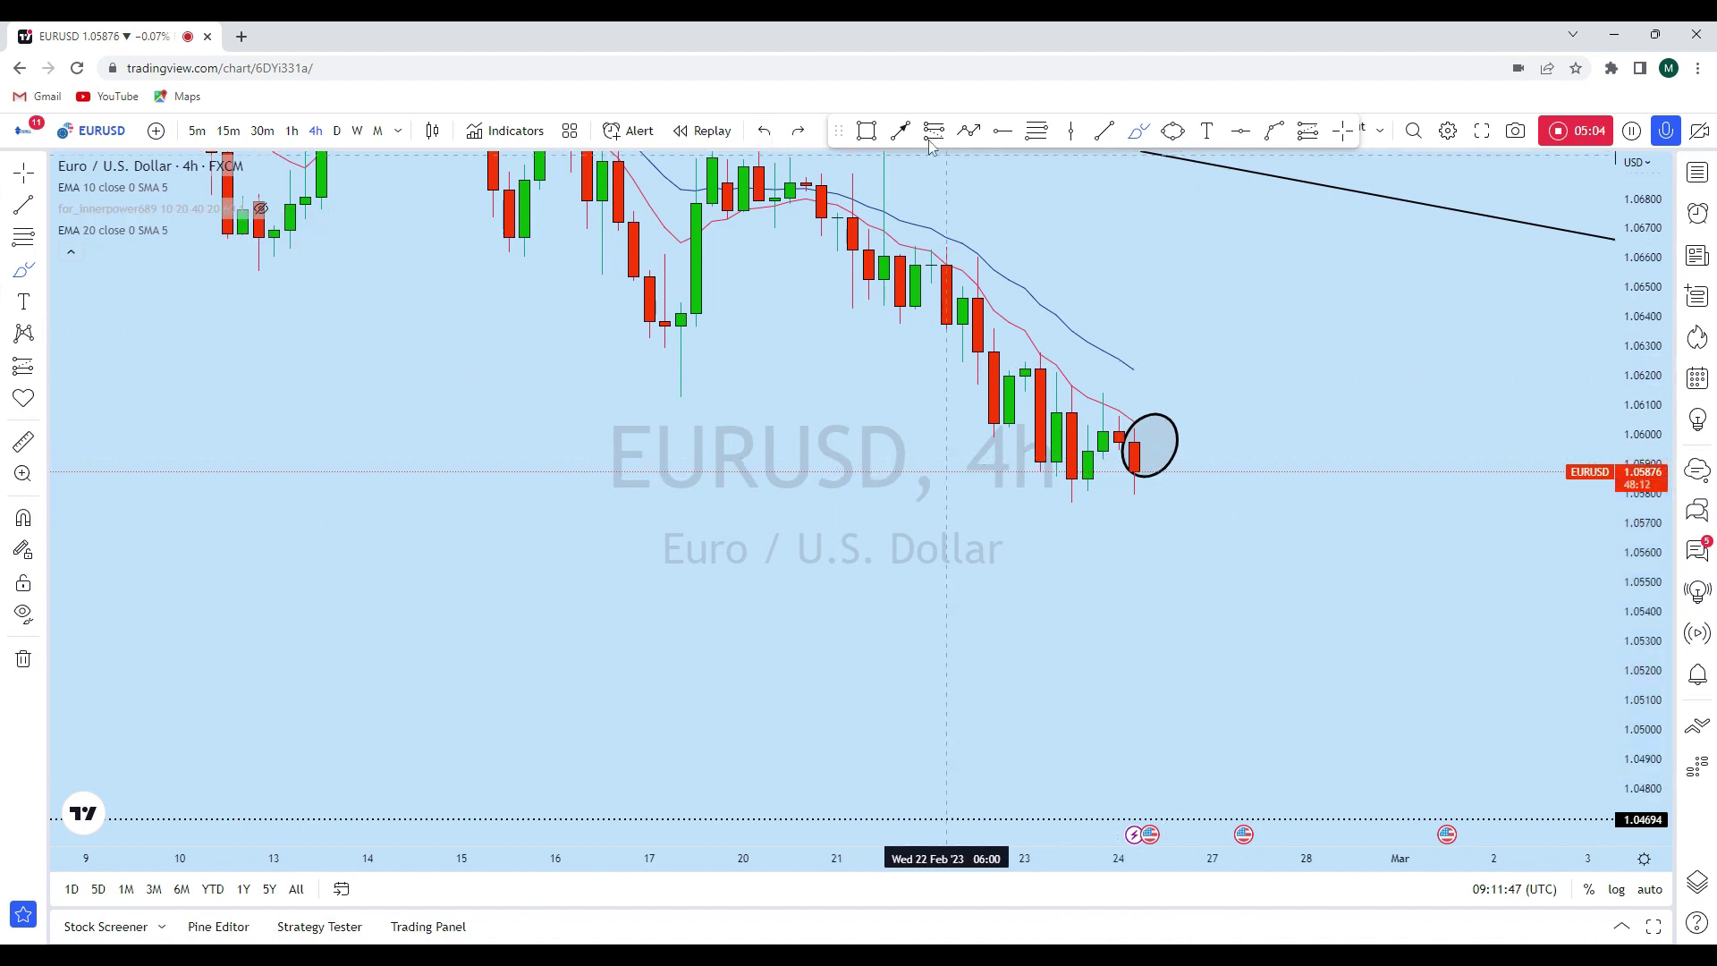
mouse_move(1150, 439)
left_mouse_down()
mouse_move(1192, 498)
mouse_move(1212, 809)
left_mouse_up()
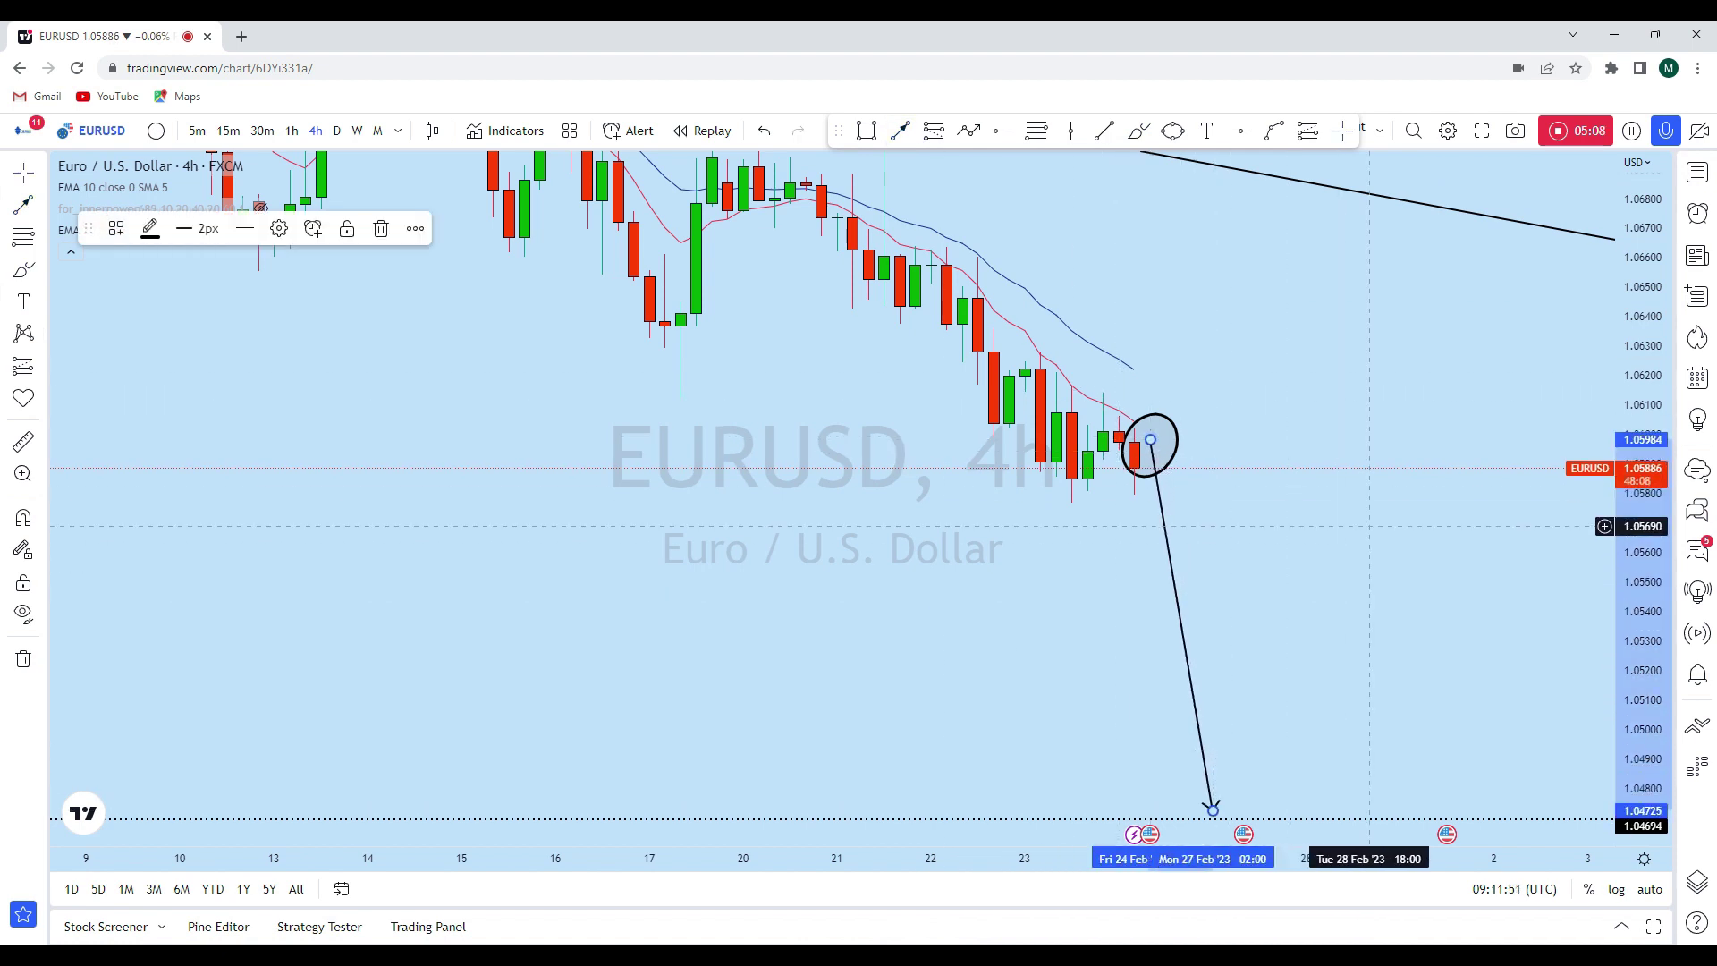